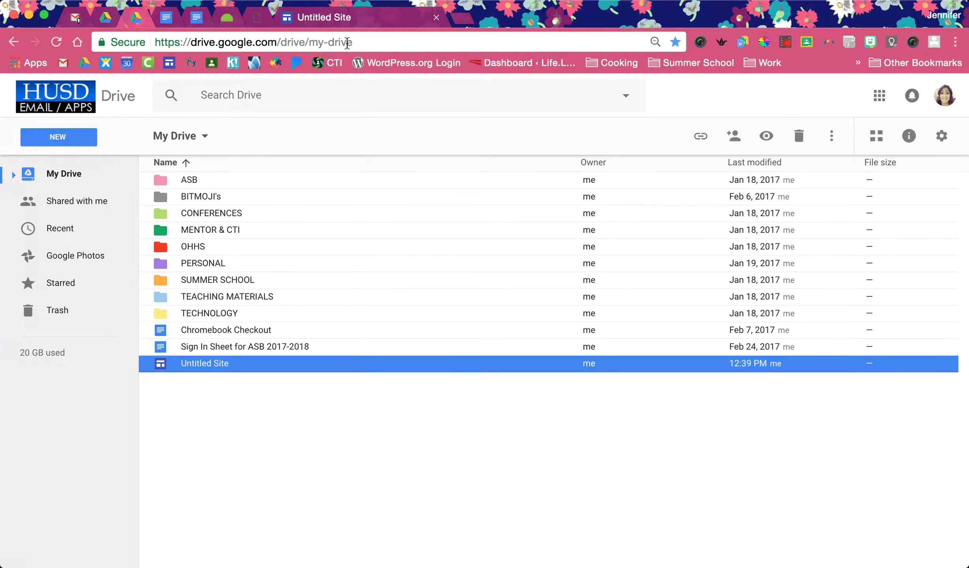
Switch to the open untitled site and rename its document to "Digital Portfolio"
left_click(330, 17)
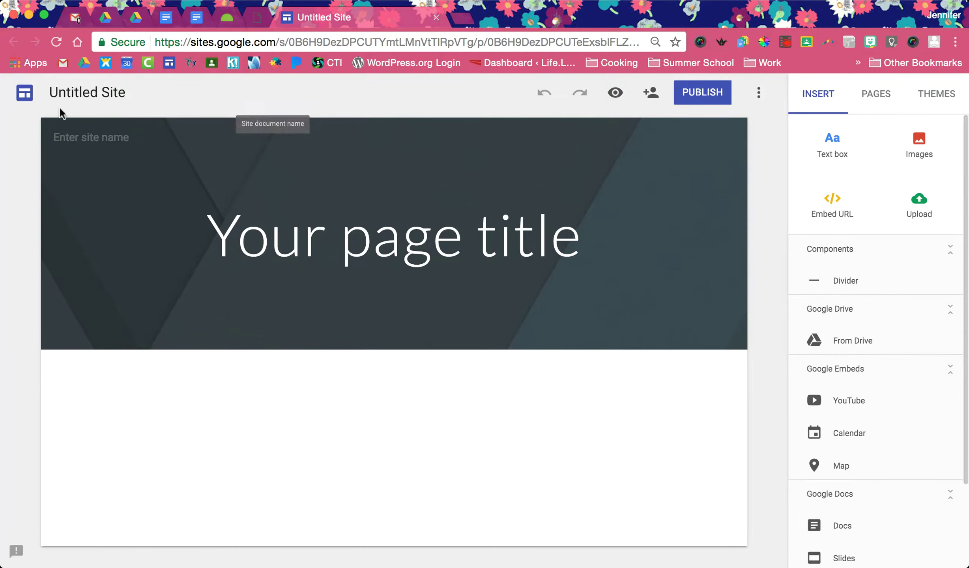
left_click(105, 92)
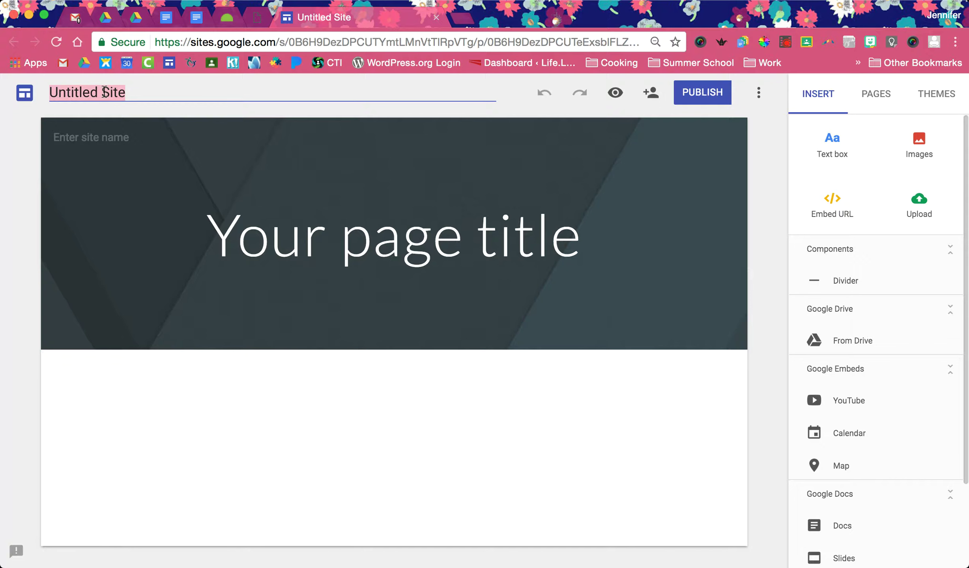
type("Digi")
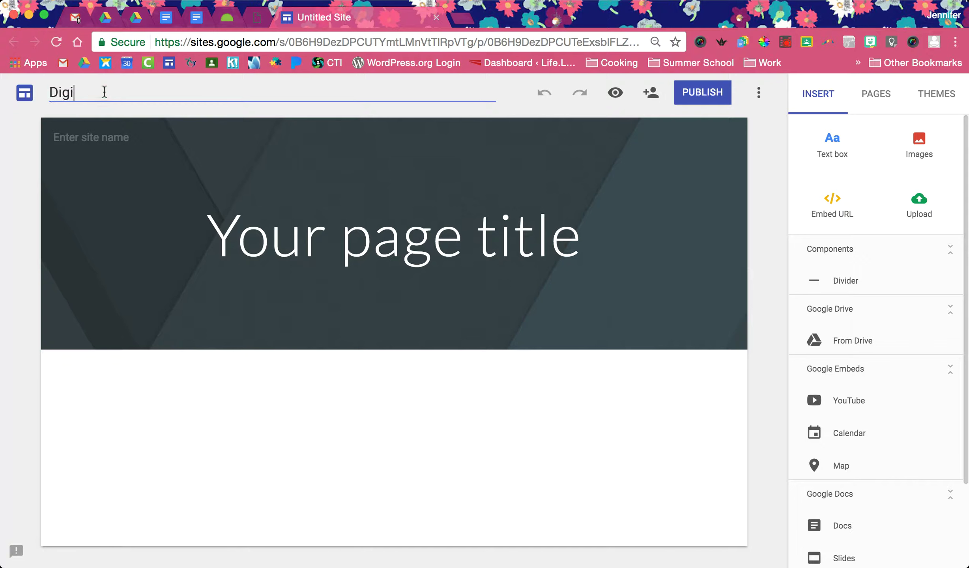
type("tal Portfoli")
key("BackSpace")
key("BackSpace")
type("l")
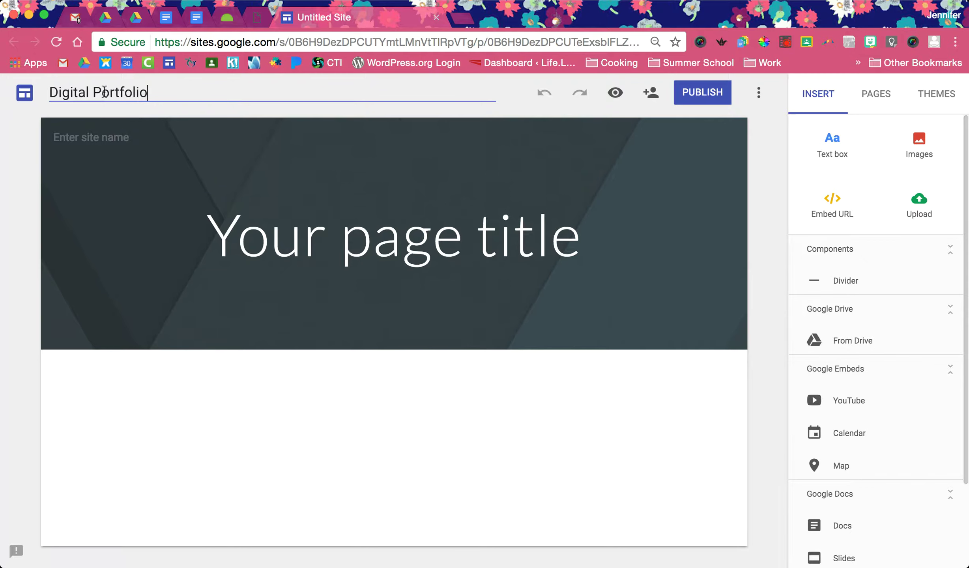
type("io")
key("Return")
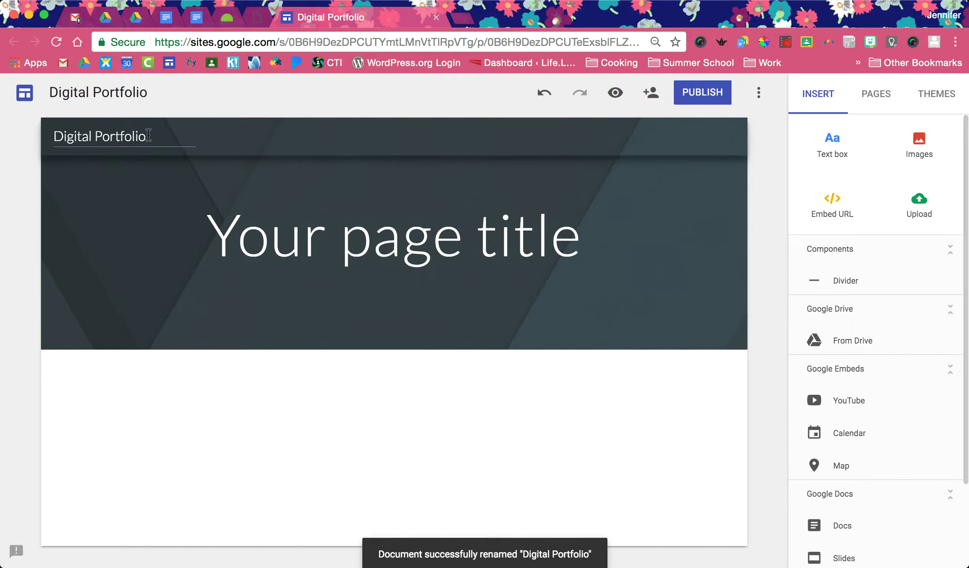
Append a hyphen and the owner's last name and first initial to the site document name
left_click(150, 93)
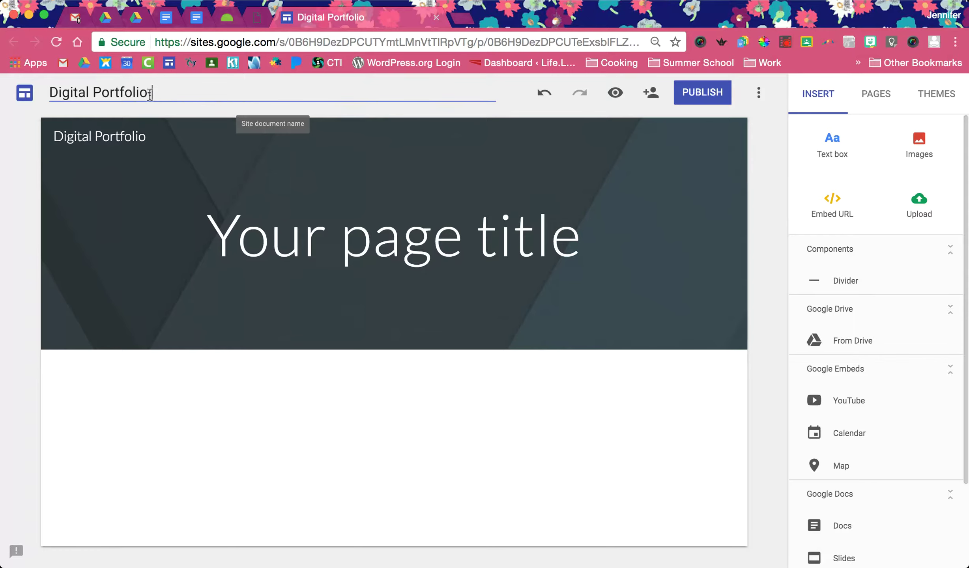
type("Calderon, J")
key("Return")
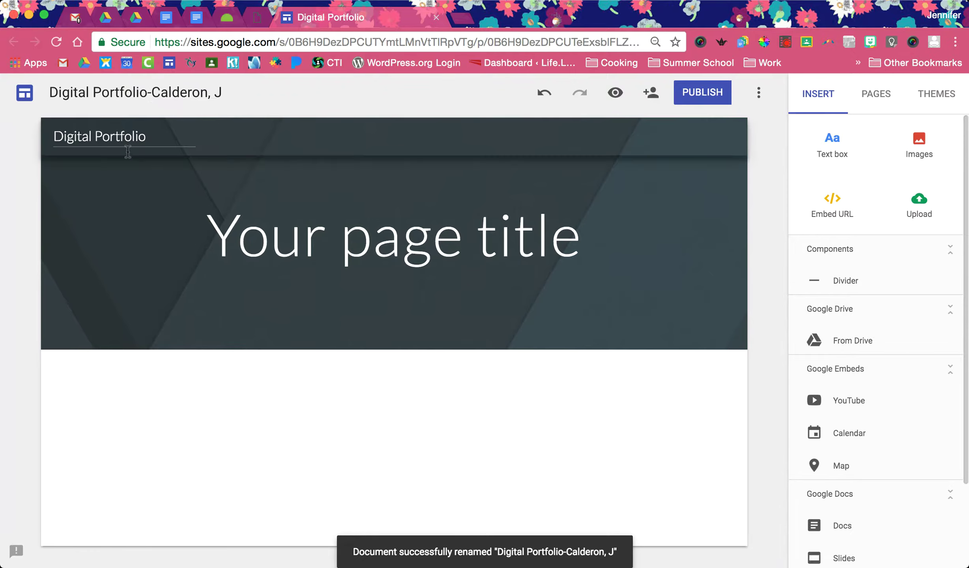
mouse_move(127, 198)
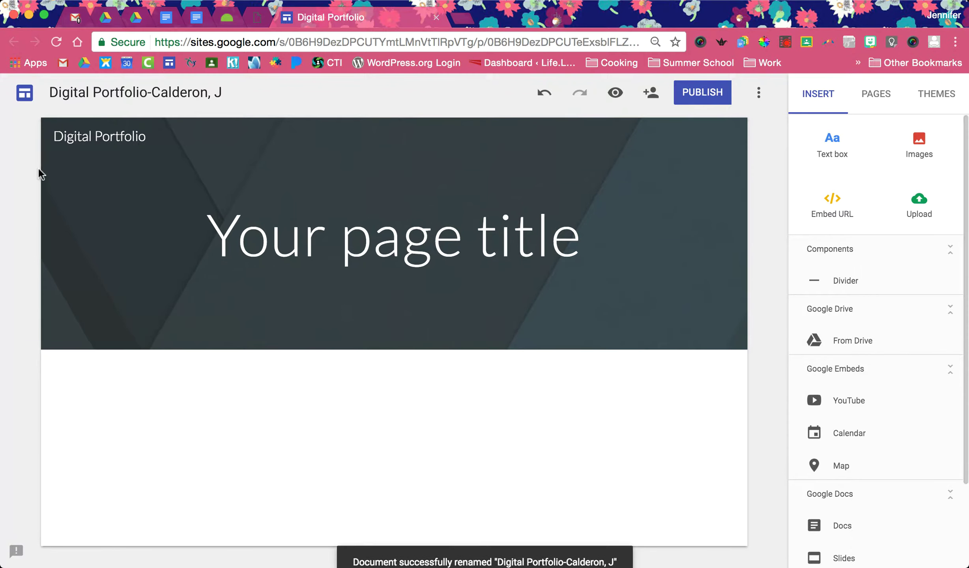
Reorder the document name so the owner's last name and initial come first, followed by "-Digital Portfolio"
left_click(156, 92)
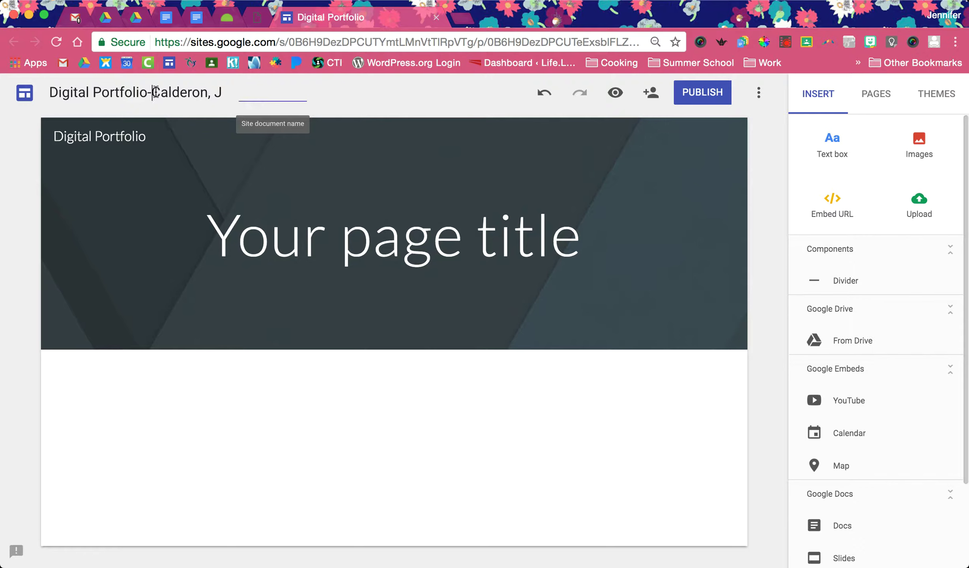
left_click_drag(156, 92, 51, 90)
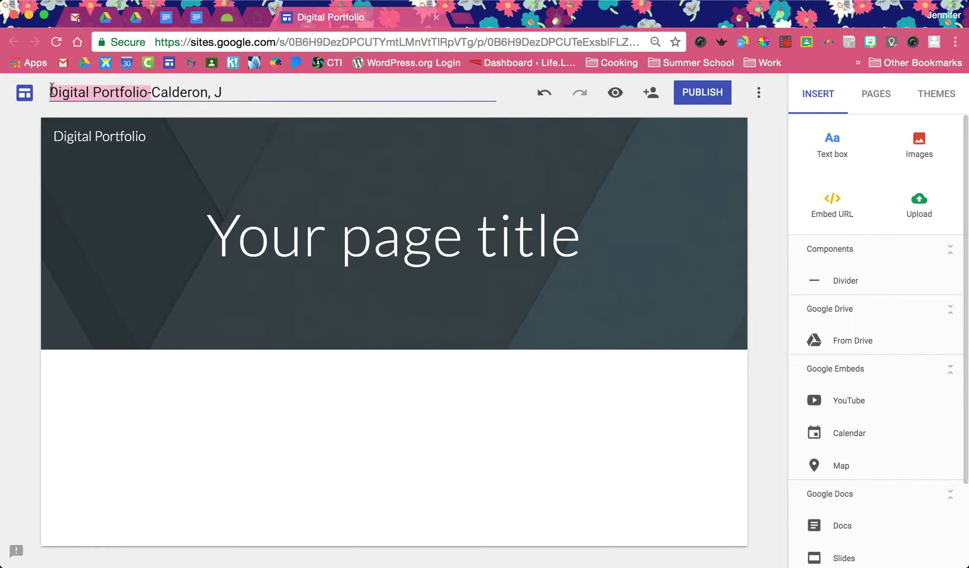
key("BackSpace")
left_click(132, 96)
type("-")
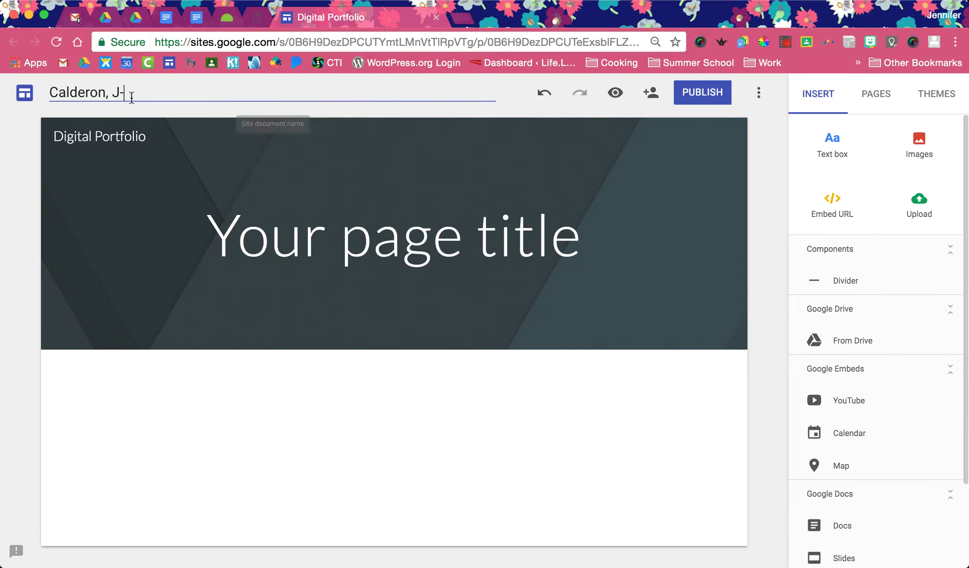
type("Digital Po")
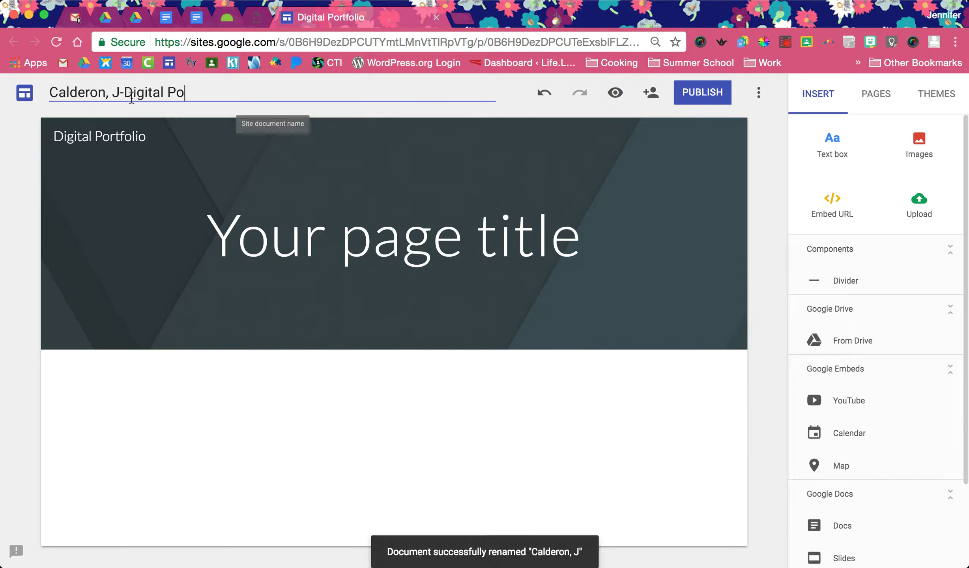
type("rtfolio")
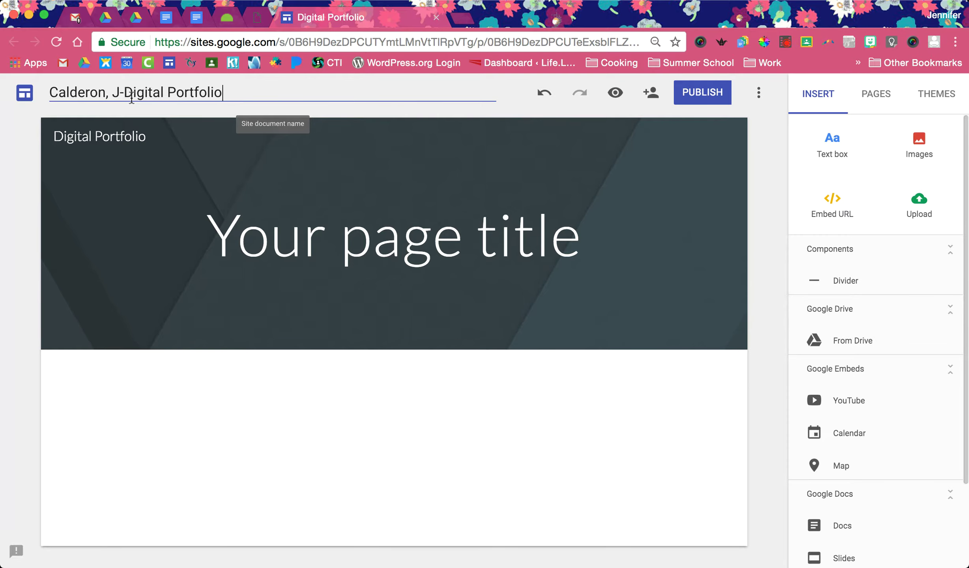
key("Return")
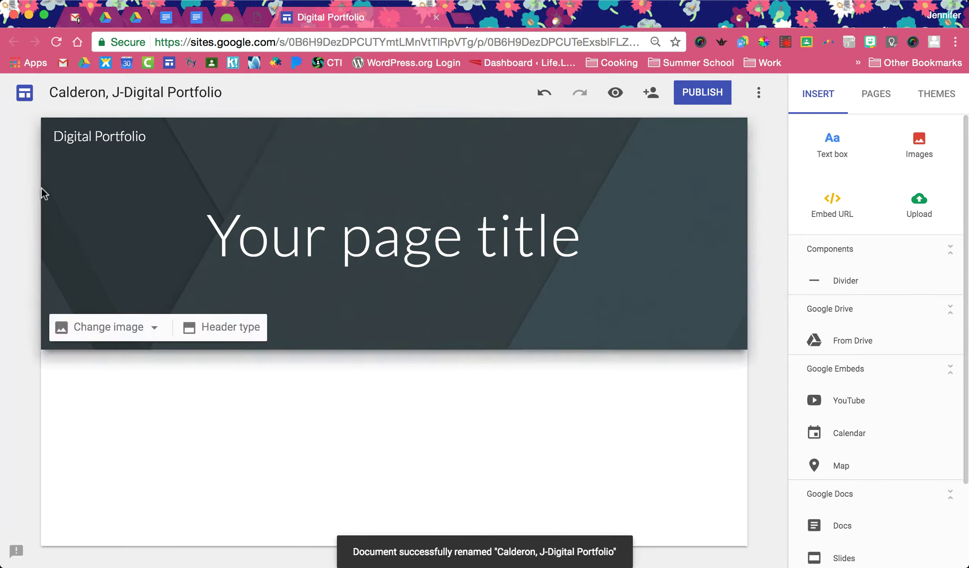
Insert the owner's last name, first initial and a hyphen before "Digital Portfolio" in the site name on the page header
left_click(94, 138)
left_click(54, 138)
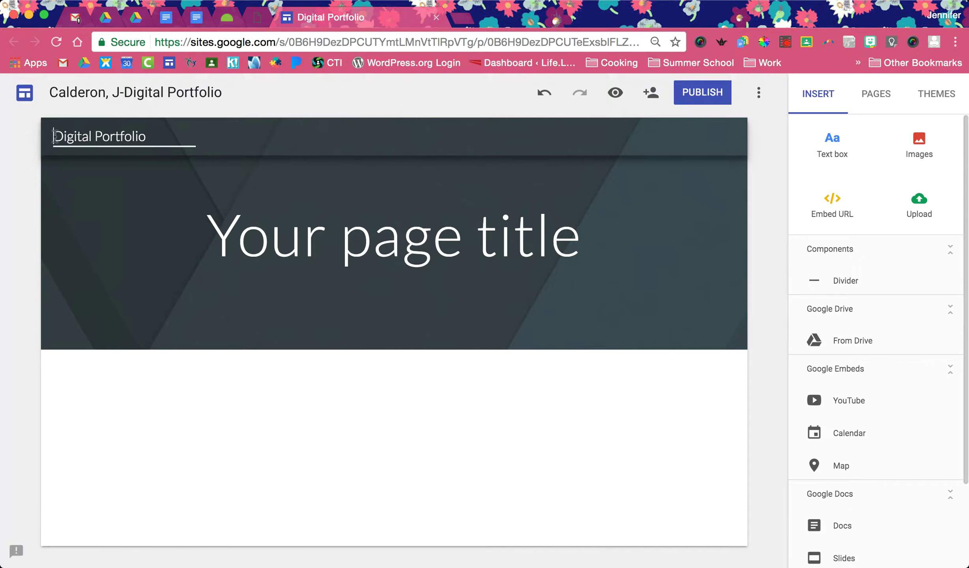
type("Calderon")
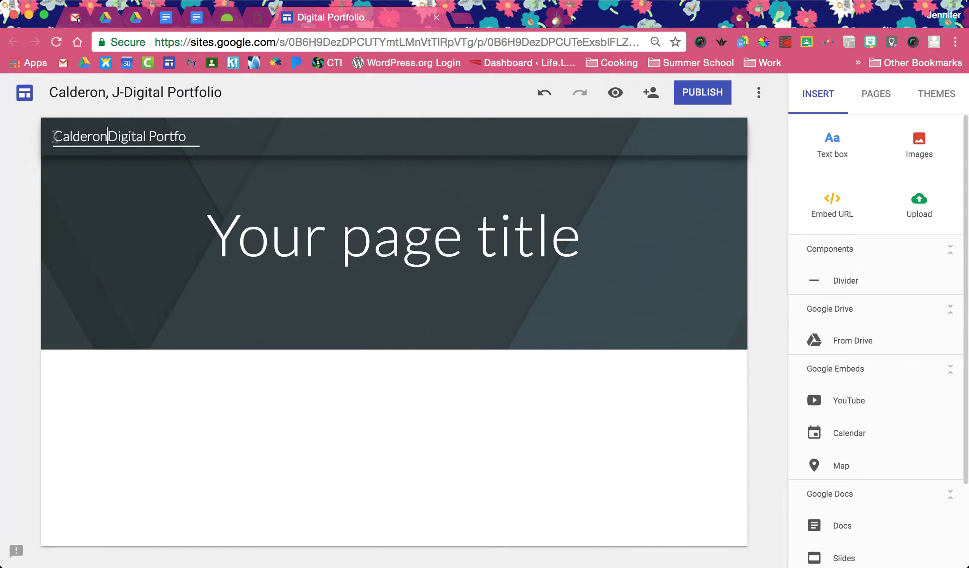
type(", J-")
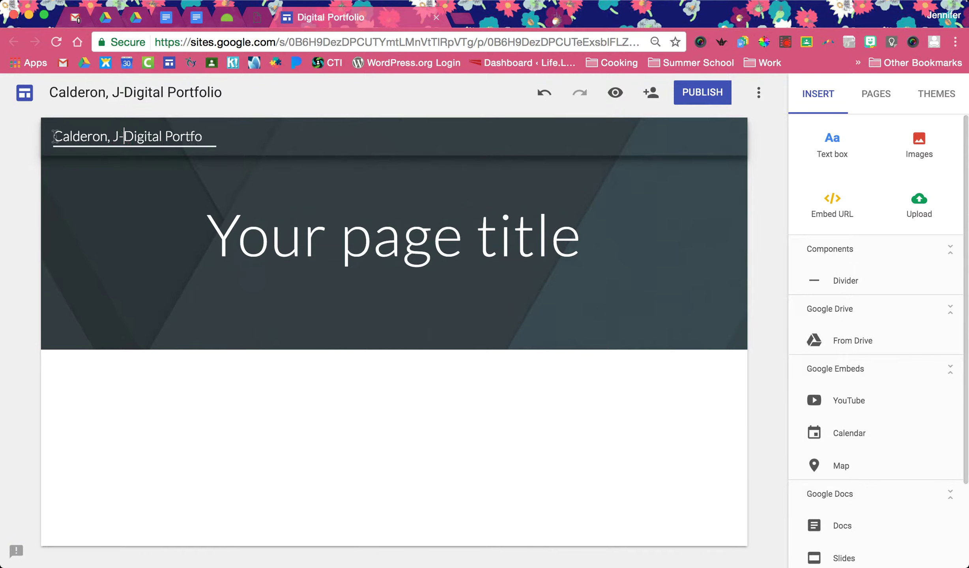
key("Return")
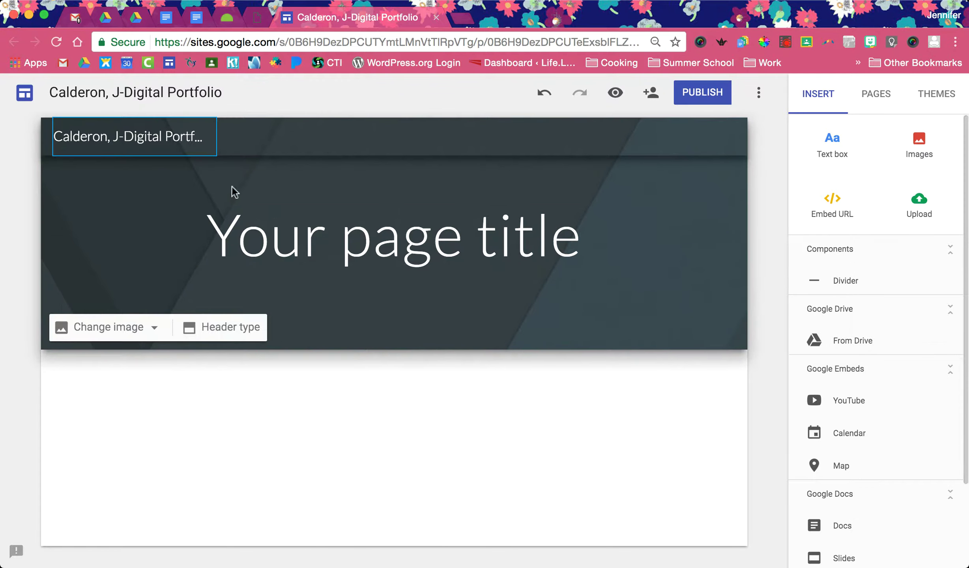
Replace the placeholder page title with "Welcome", keeping the Title text style
left_click(278, 233)
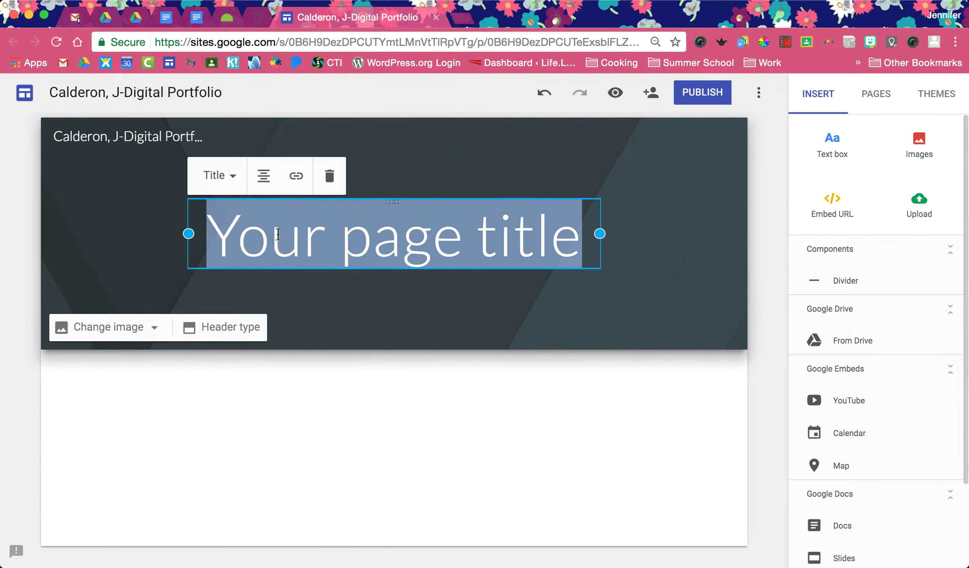
type("Welcome")
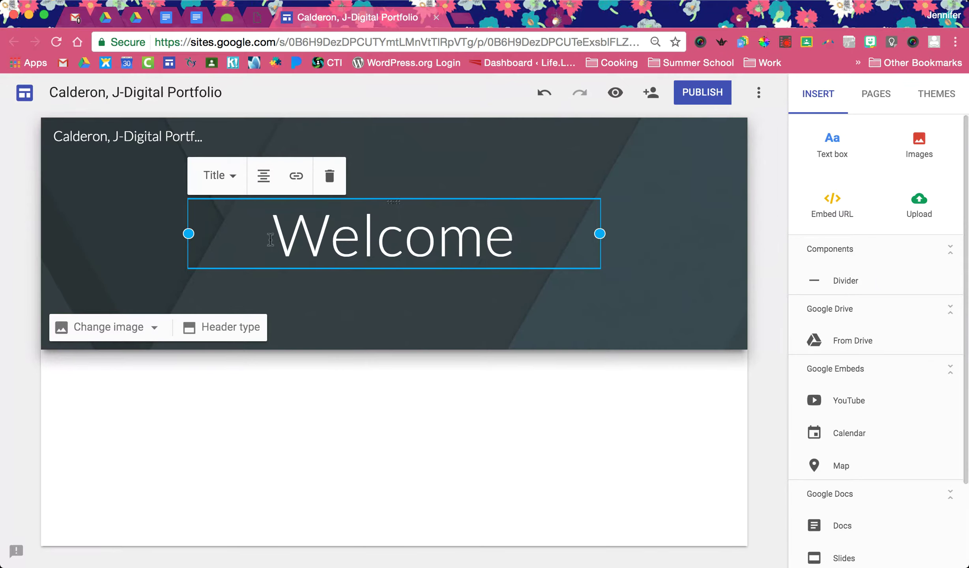
left_click(235, 177)
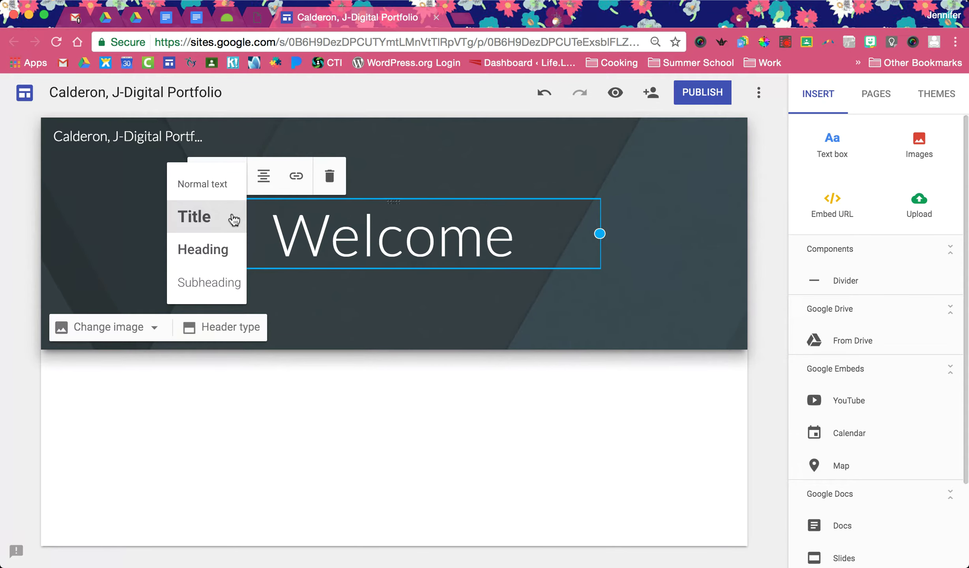
left_click(477, 291)
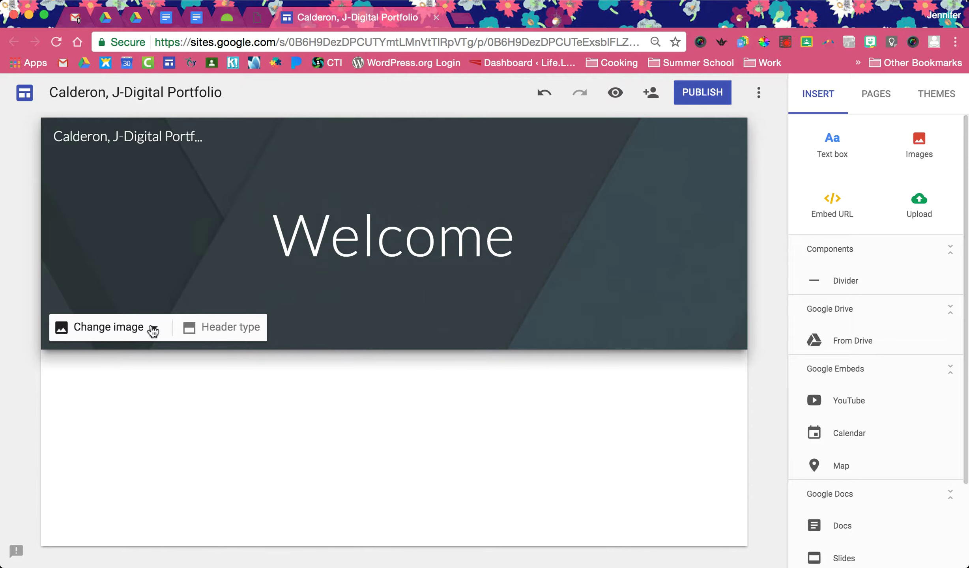
Look through the image sources for the header background and apply the dark typewriter-keys picture from the gallery
left_click(131, 331)
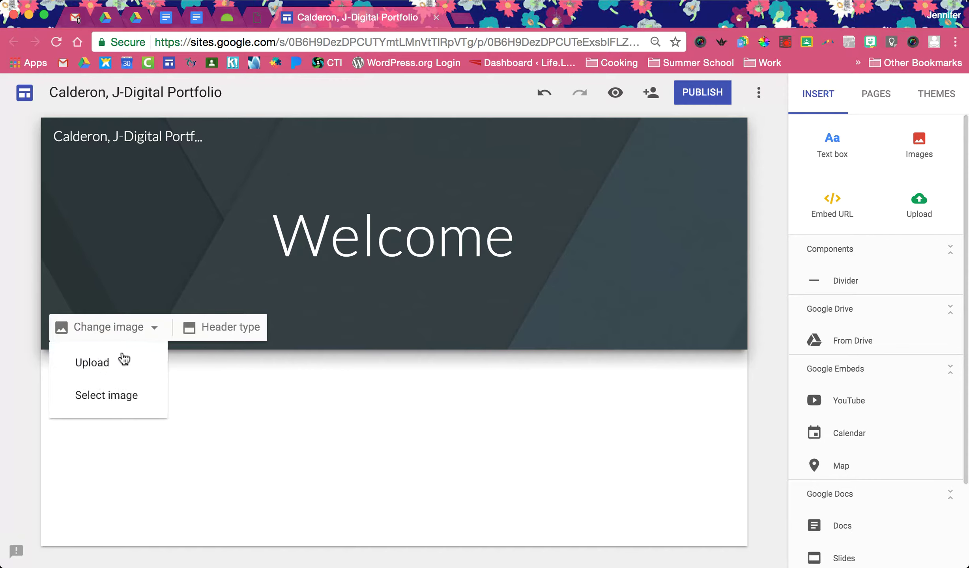
left_click(125, 396)
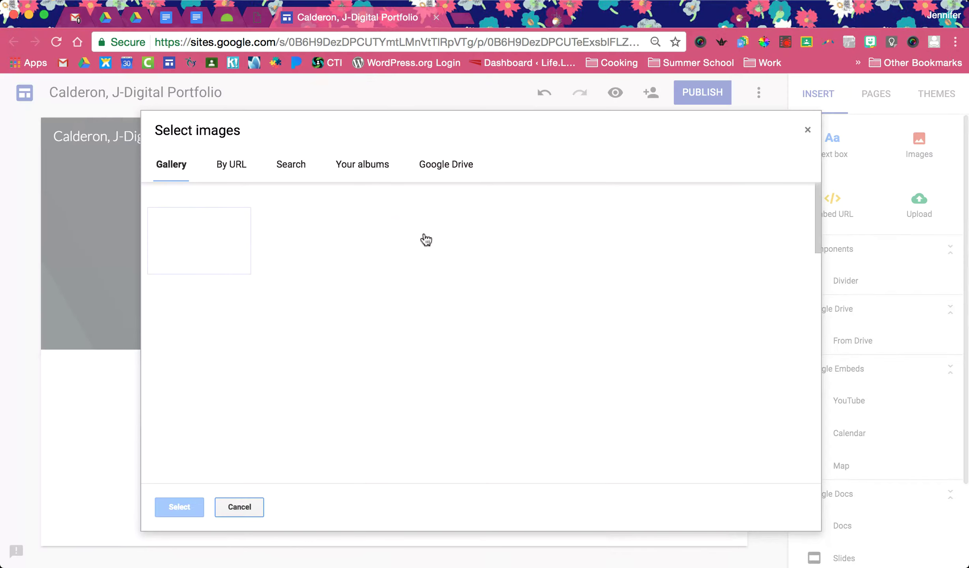
scroll(579, 342, "down", 10)
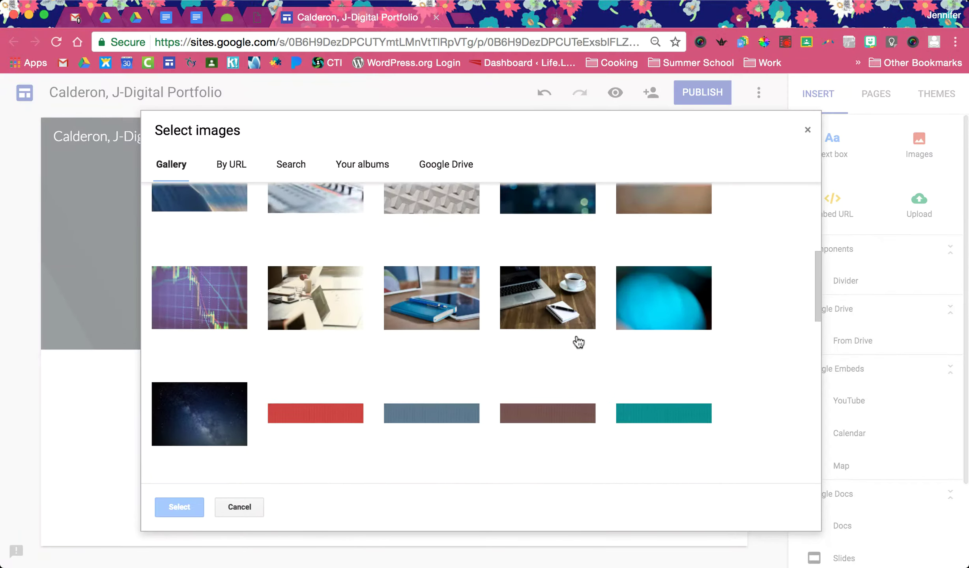
scroll(577, 339, "up", 10)
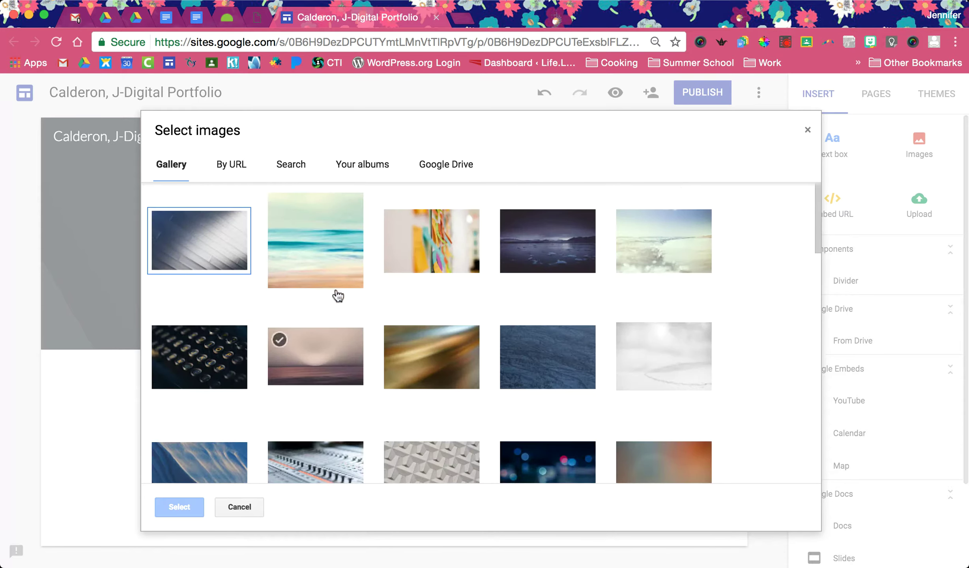
left_click(238, 165)
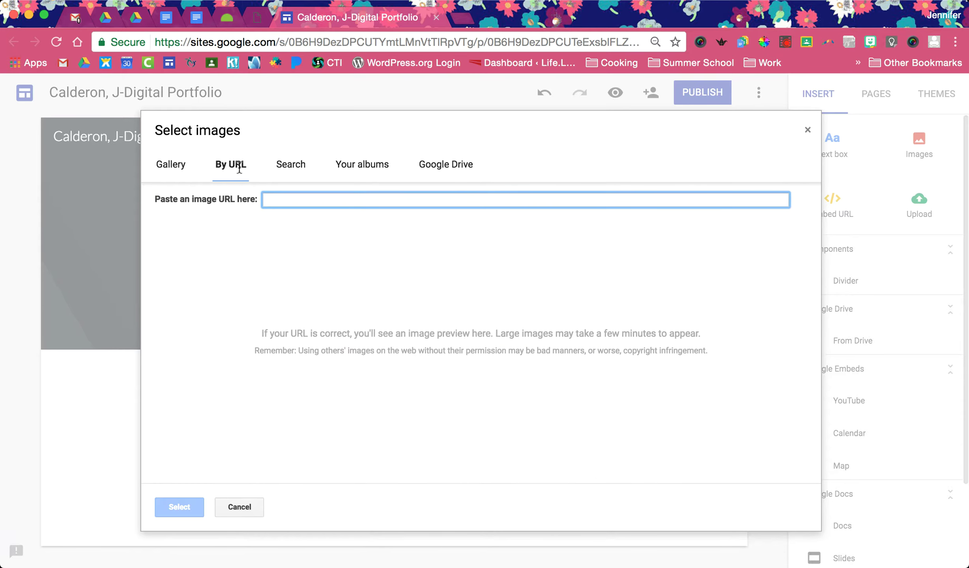
left_click(298, 159)
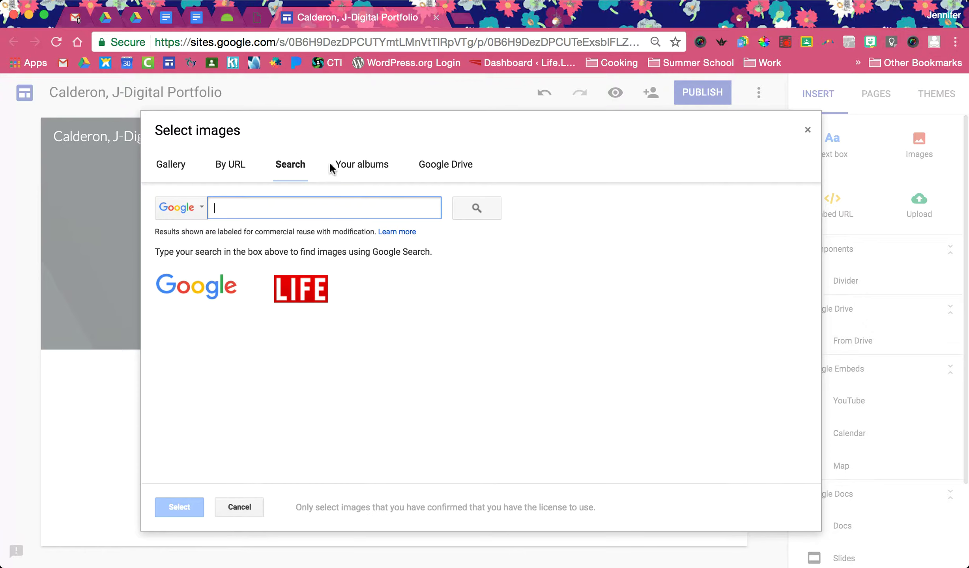
left_click(451, 172)
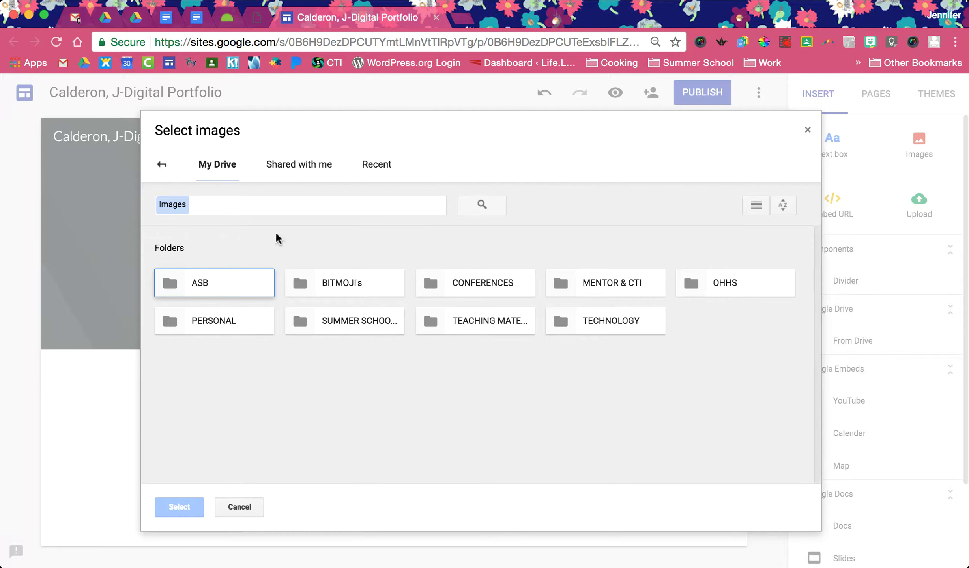
left_click(170, 169)
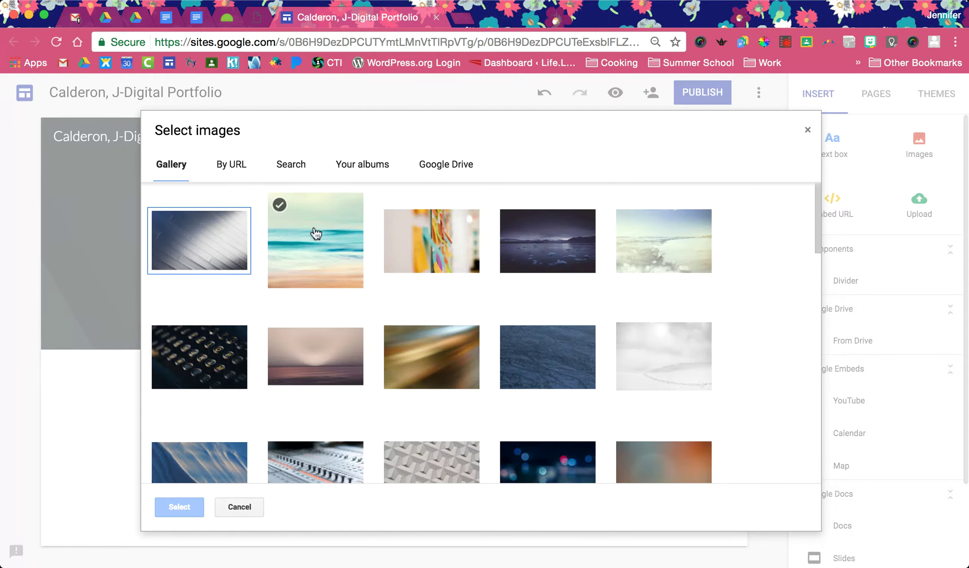
left_click(330, 355)
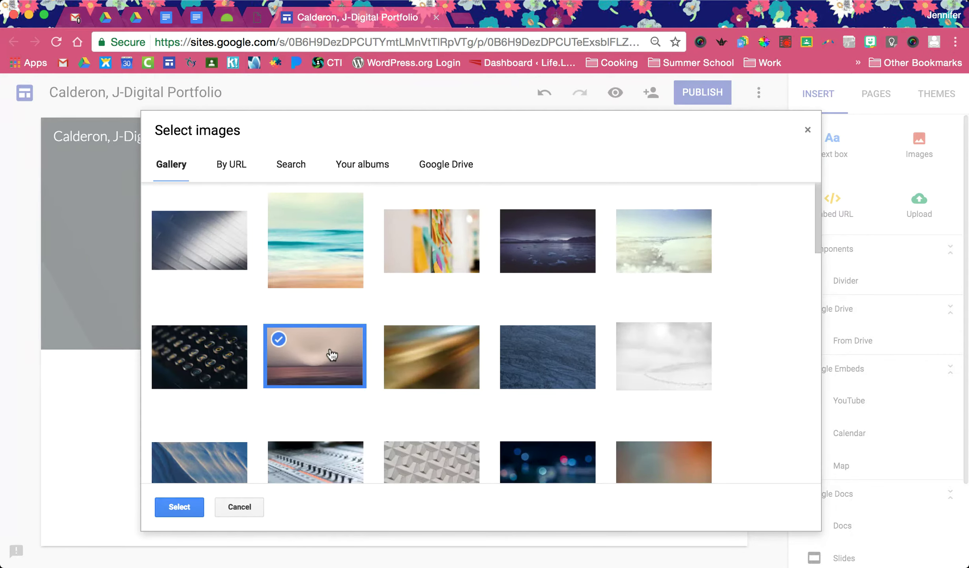
left_click(190, 361)
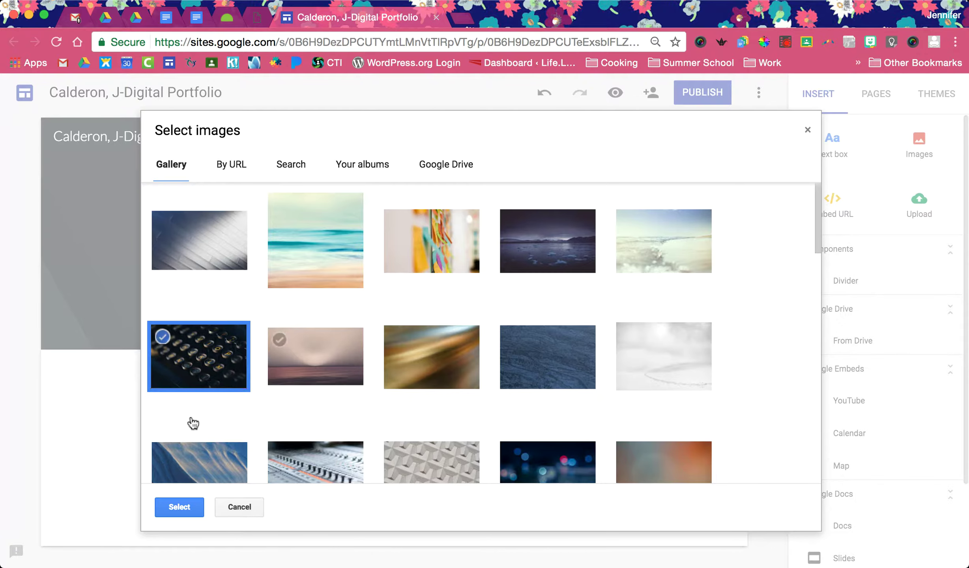
left_click(178, 499)
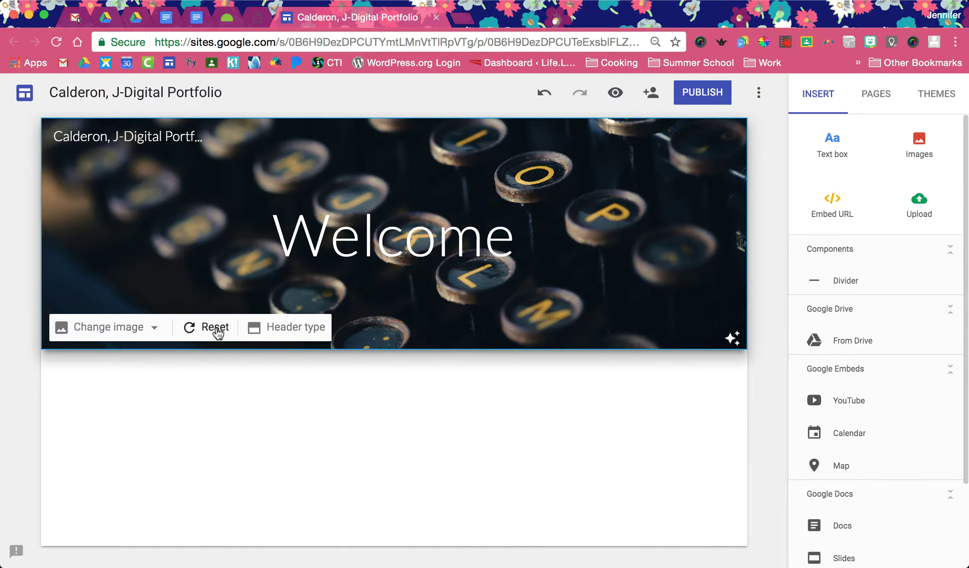
Change the page's header type to Title only
left_click(294, 327)
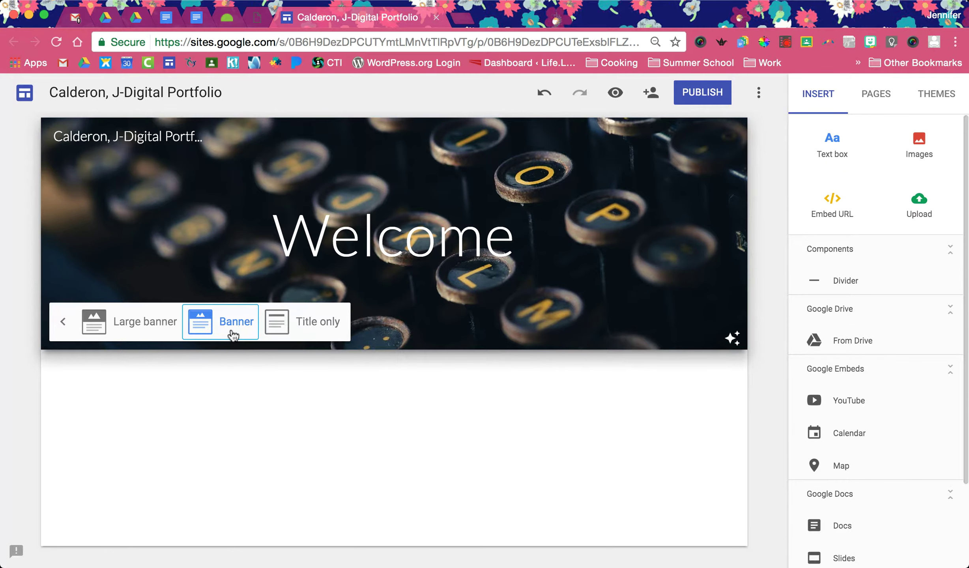
left_click(306, 332)
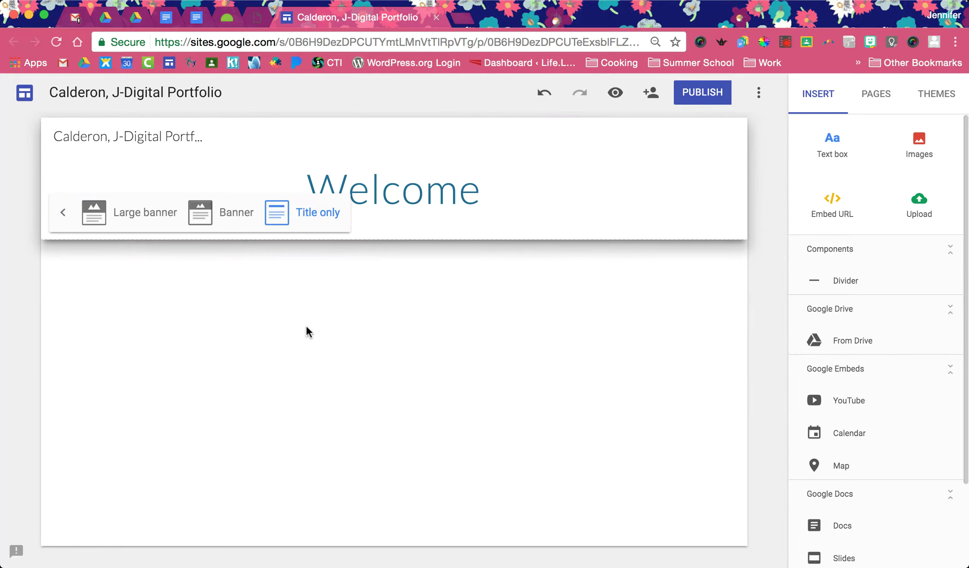
Try the Banner and Large banner header types on the Welcome page and settle on Banner
left_click(232, 219)
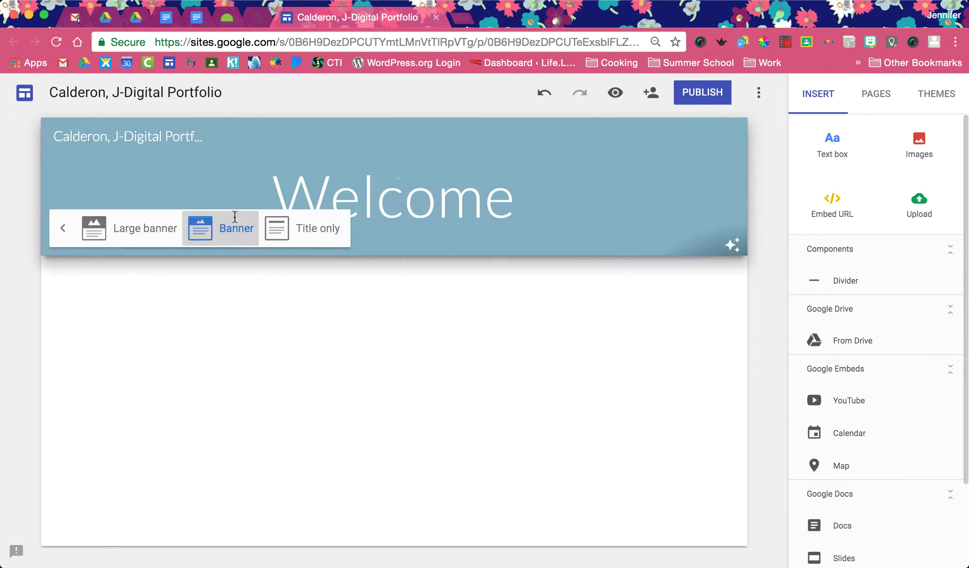
left_click(130, 320)
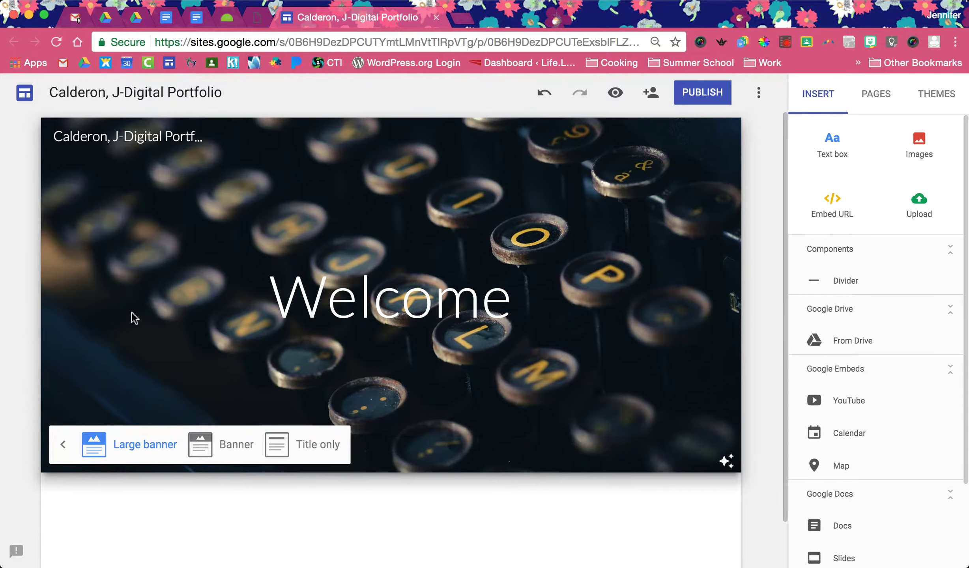
left_click(225, 445)
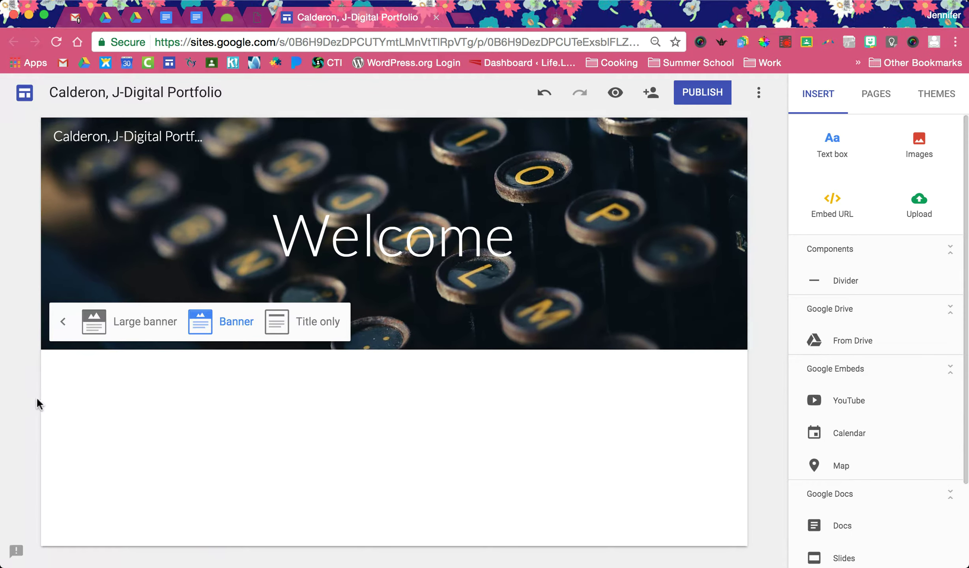
left_click(33, 398)
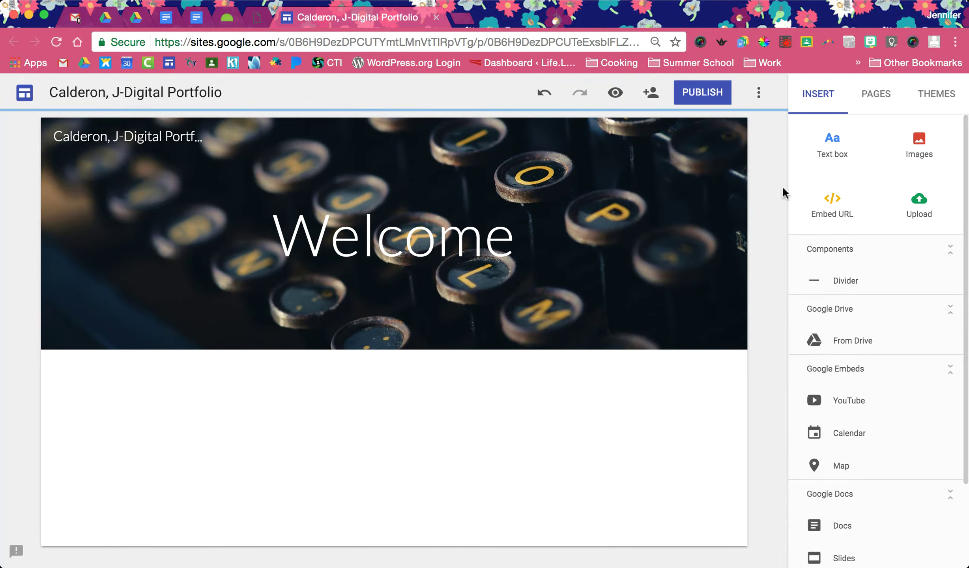
Add a text box below the Welcome header containing "Autobiography" as normal text
left_click(827, 154)
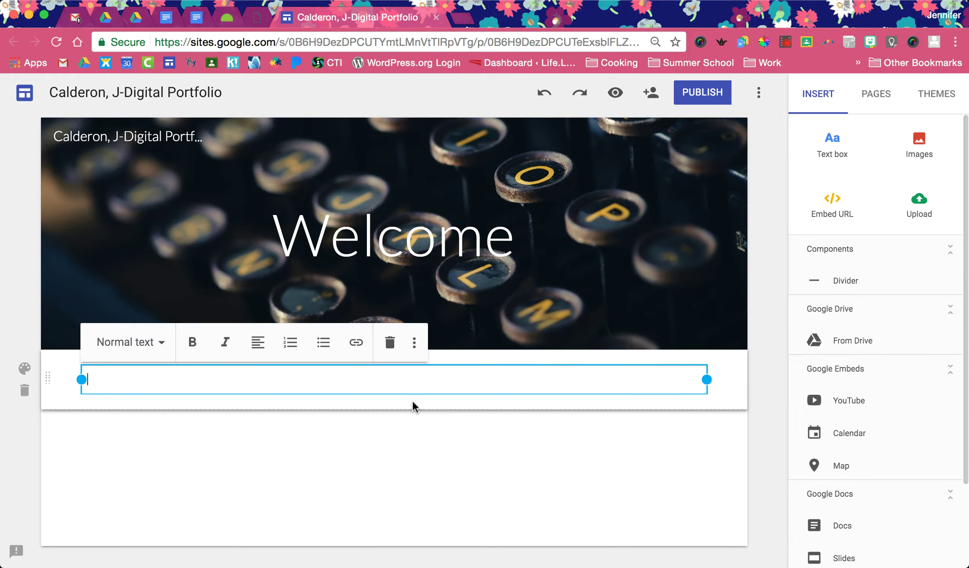
type("Autobiography")
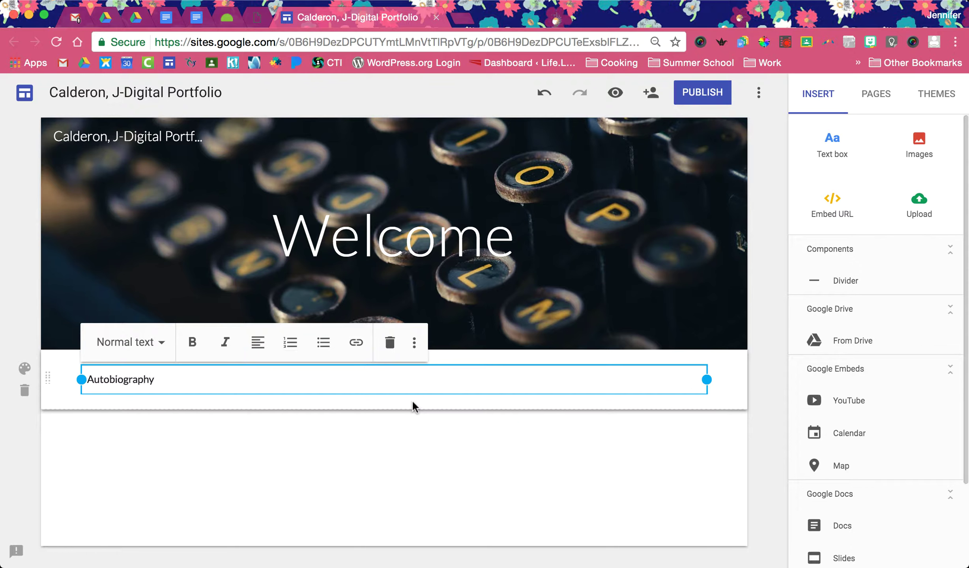
left_click(381, 464)
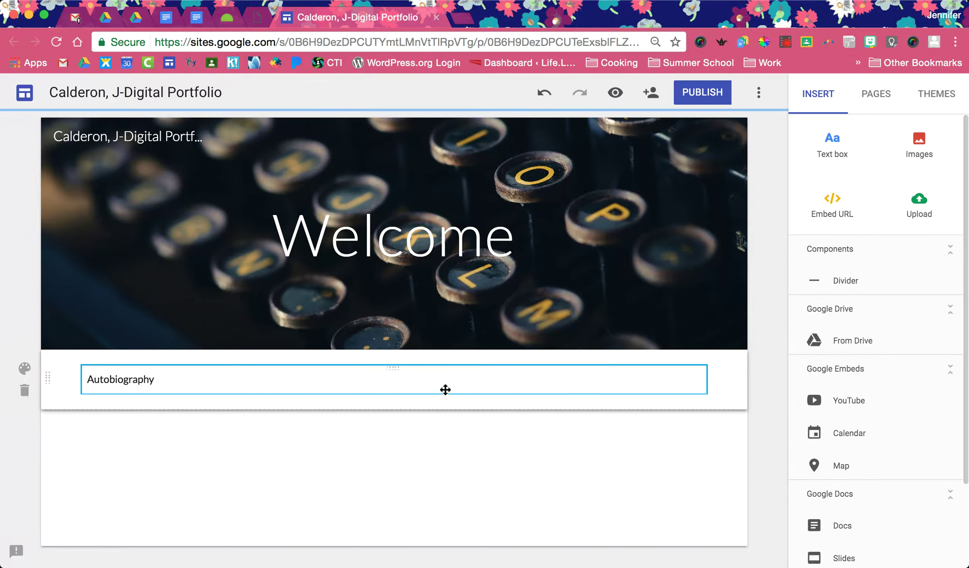
Apply the Emphasis 2 section style to the Autobiography section
left_click(725, 376)
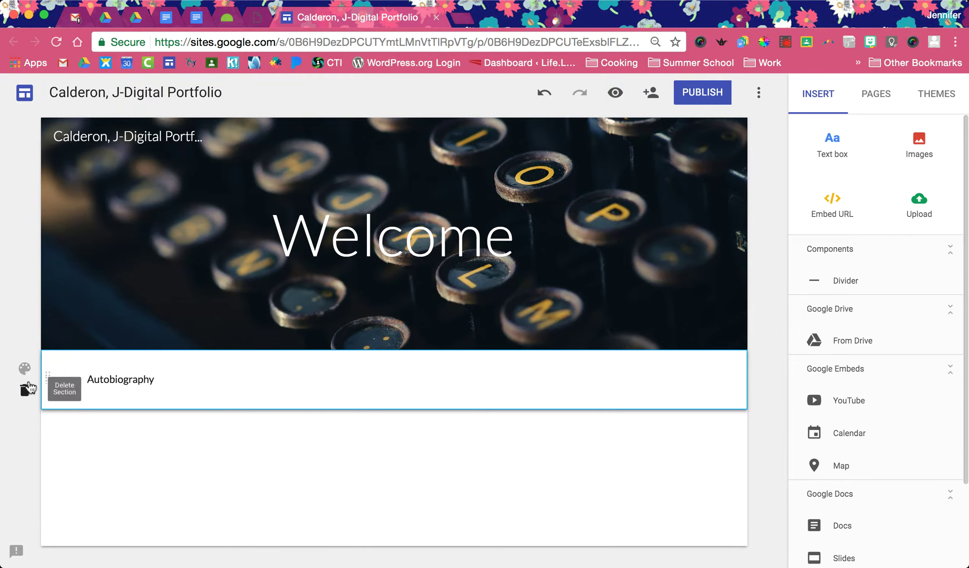
left_click(26, 370)
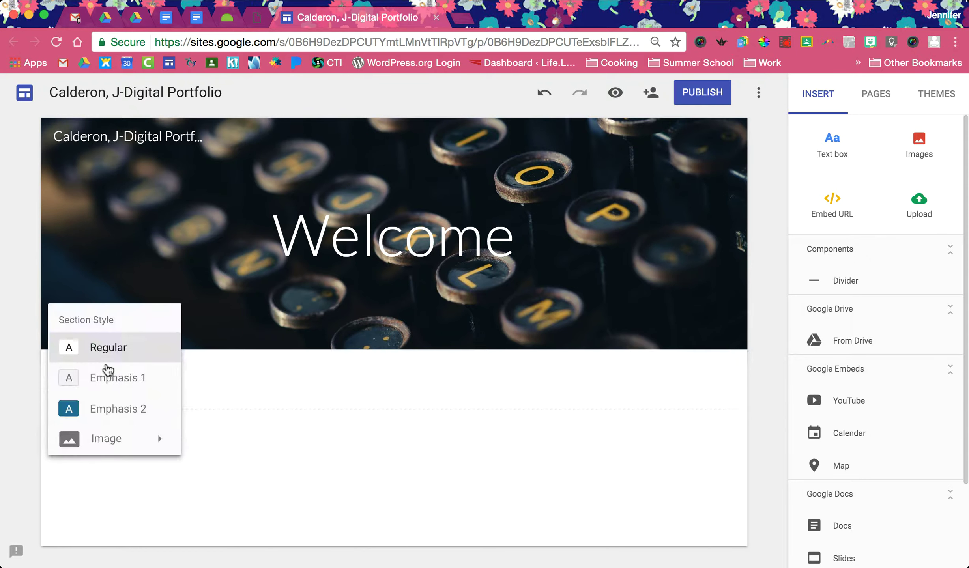
left_click(131, 408)
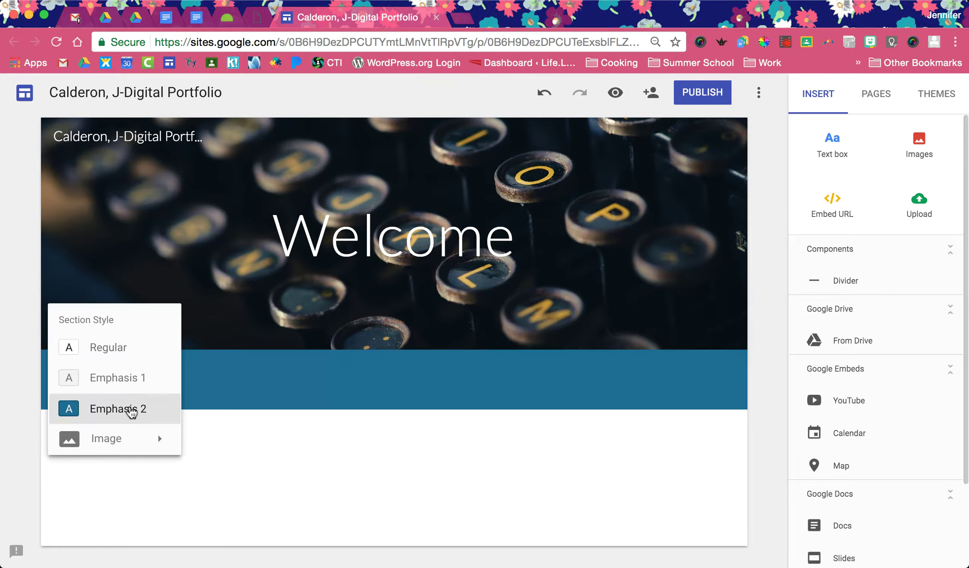
left_click(207, 436)
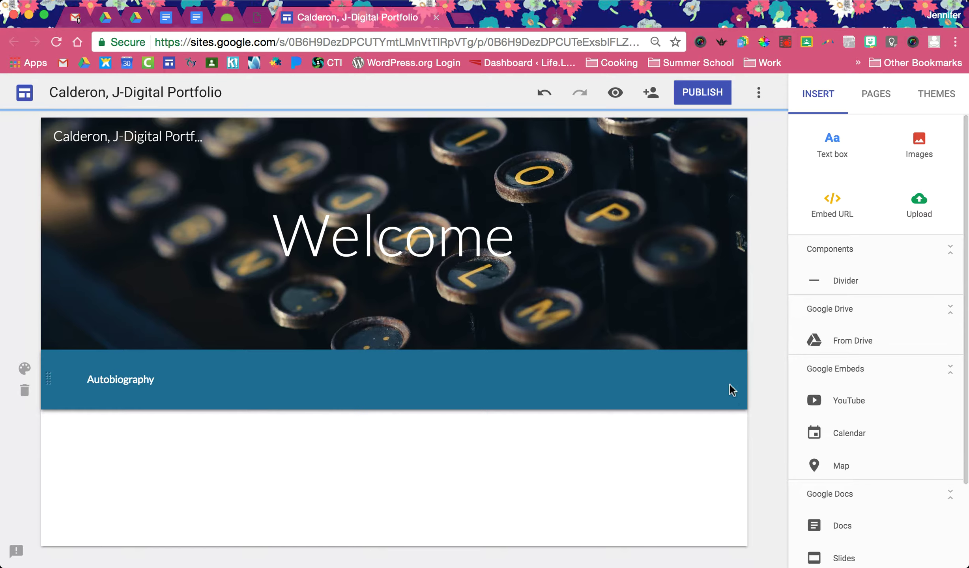
Add a text box below the Autobiography section reading "My name is..." and keep it in the Normal text style
left_click(831, 144)
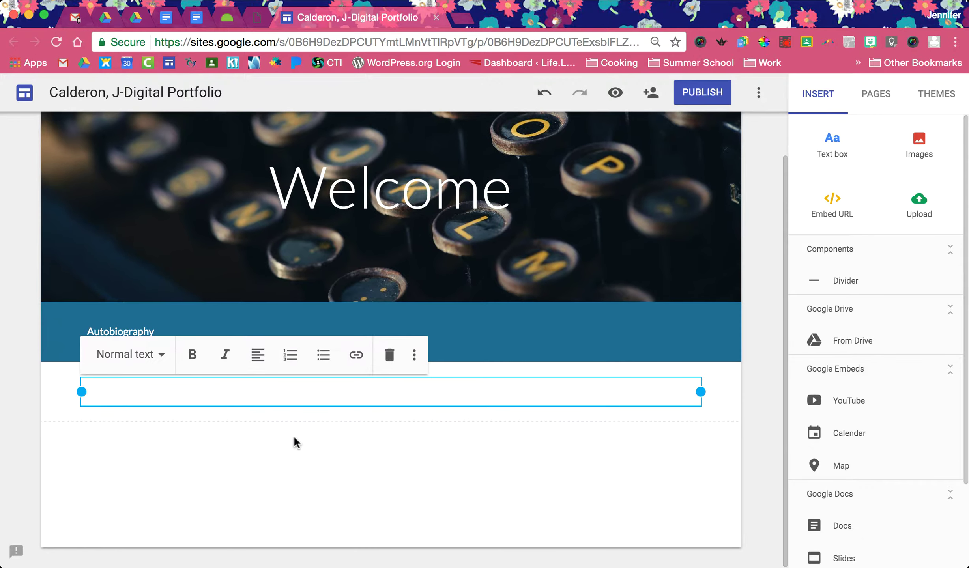
type("My name is...")
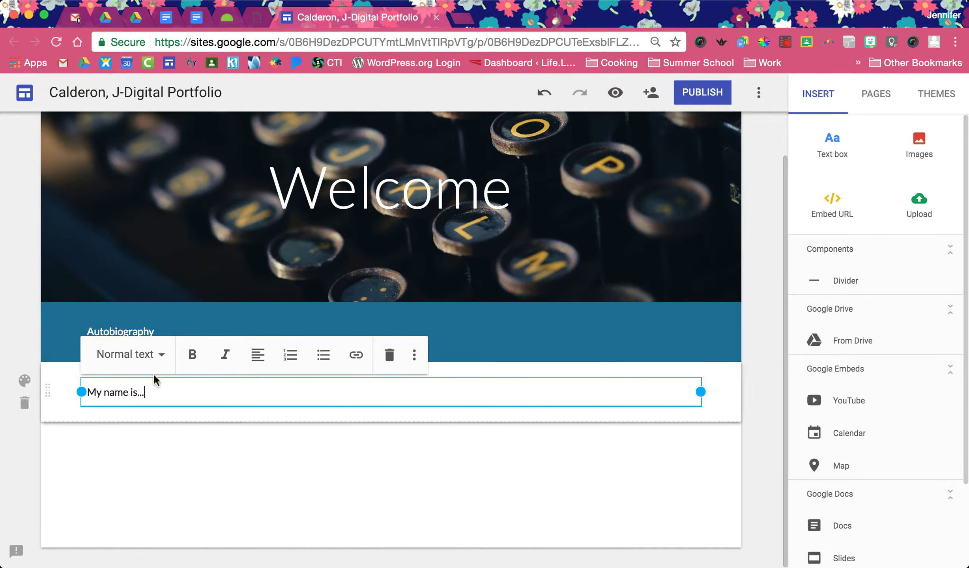
left_click(156, 360)
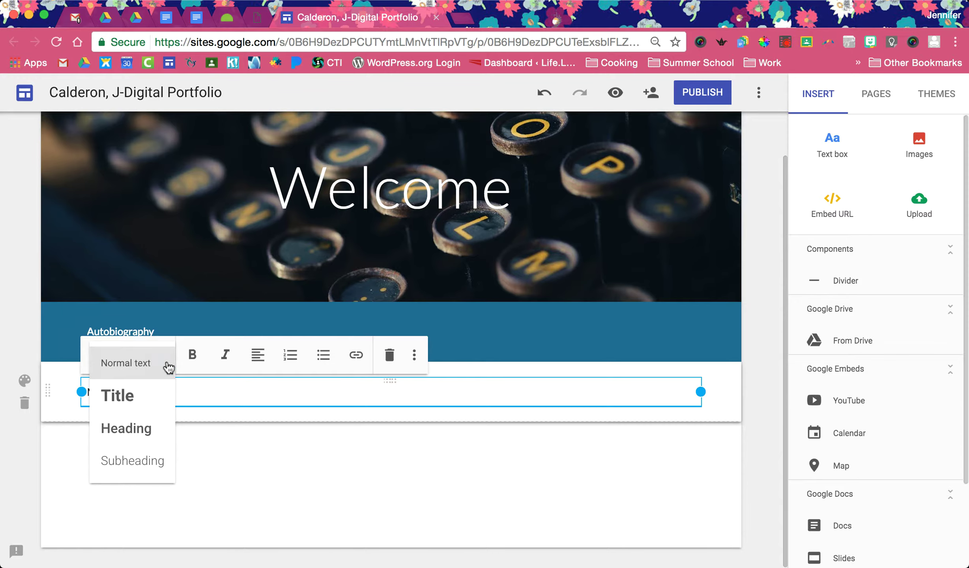
left_click(230, 389)
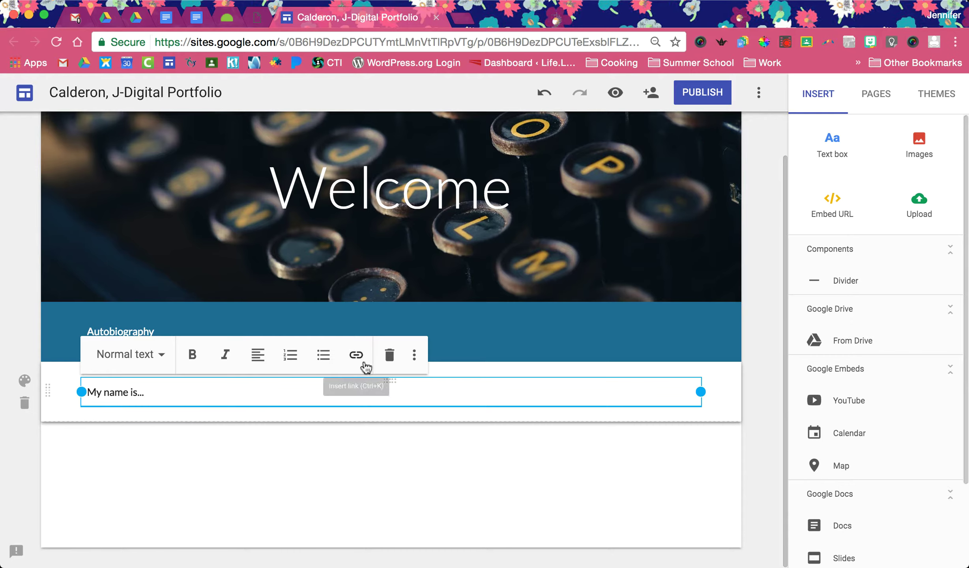
left_click(377, 452)
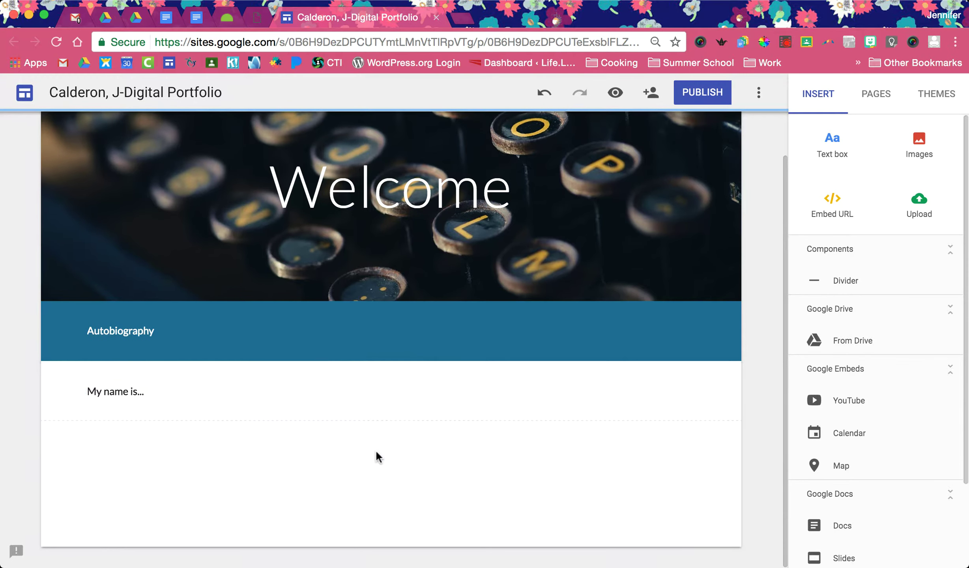
Dismiss the image picker without choosing a picture and insert a divider below the "My name is..." text
left_click(921, 153)
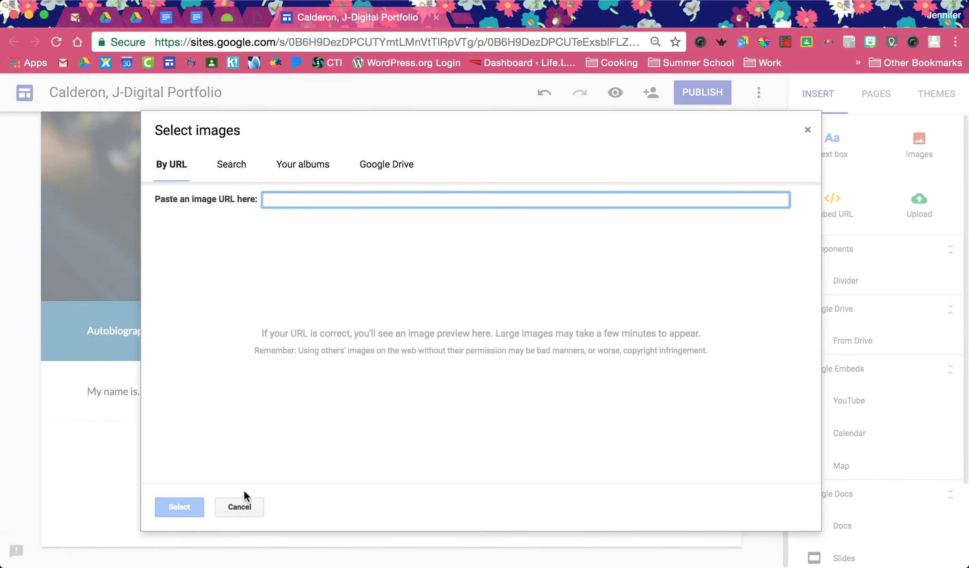
left_click(239, 507)
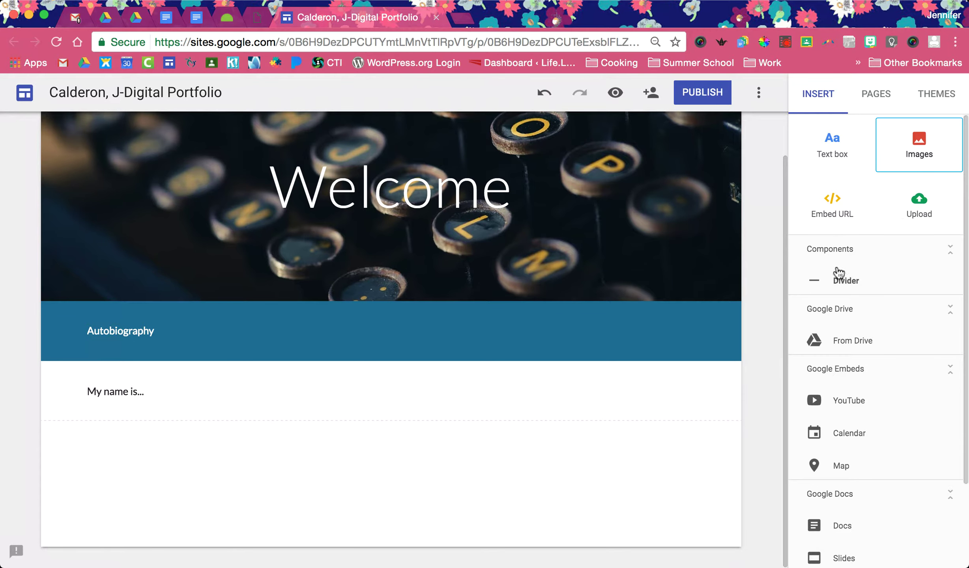
scroll(840, 278, "down", 2)
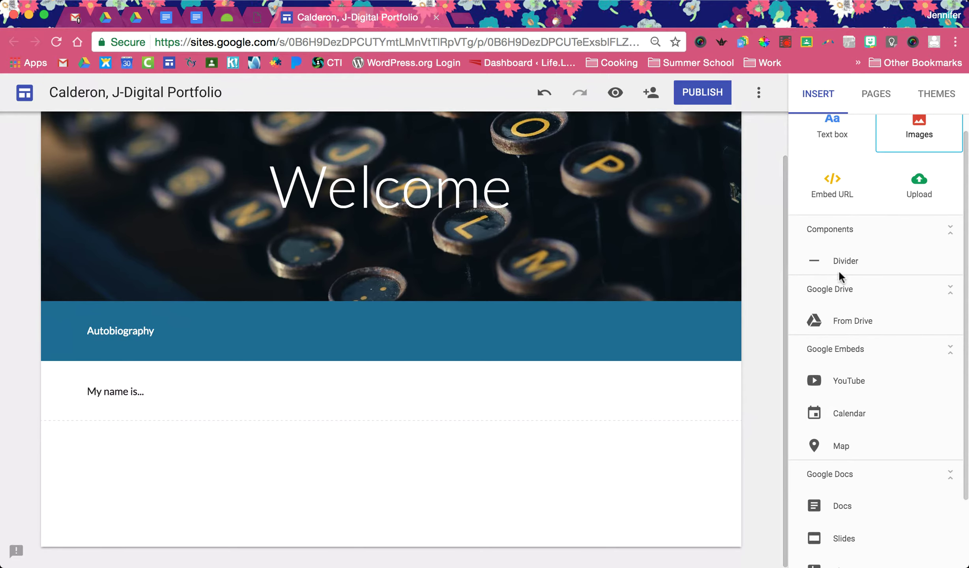
left_click(844, 249)
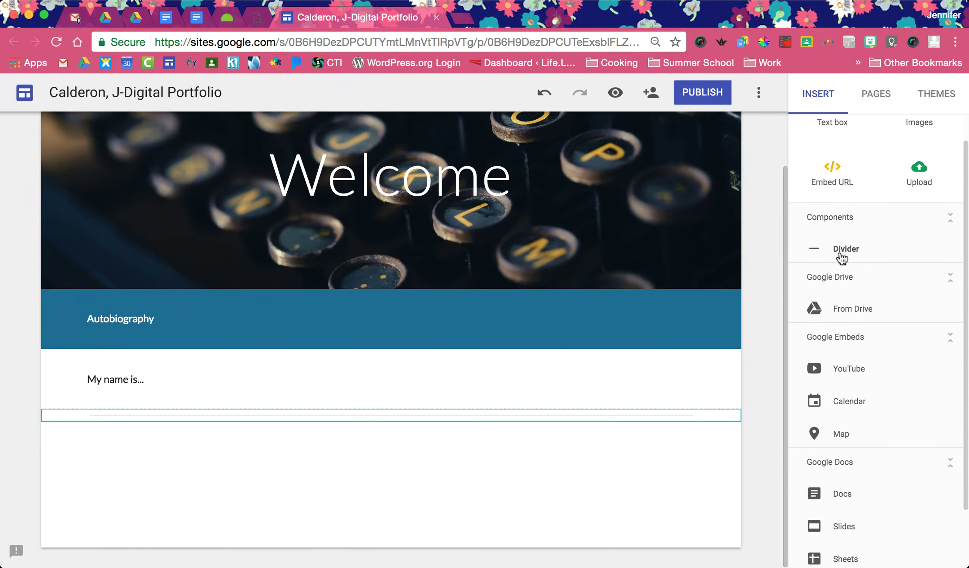
left_click(504, 416)
left_click(510, 443)
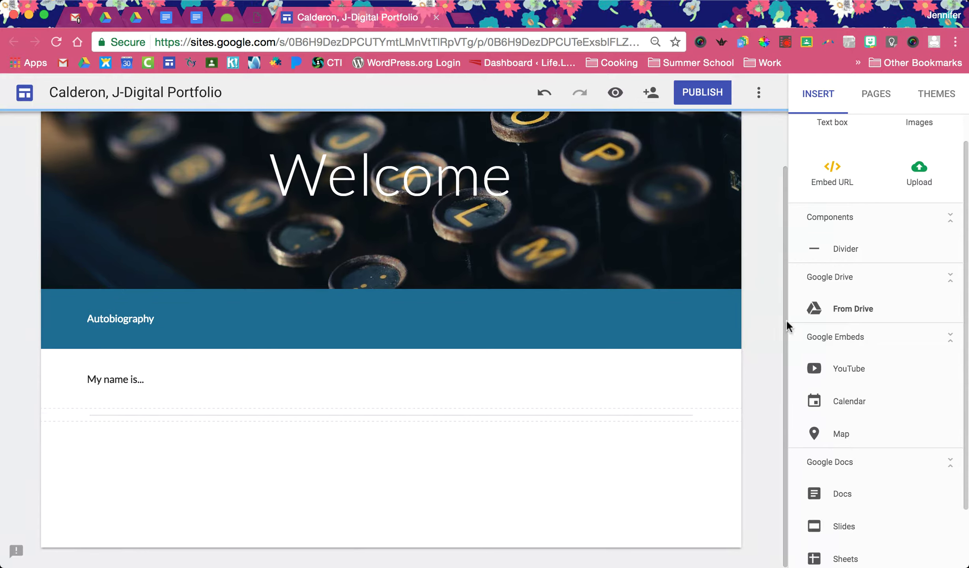
scroll(778, 326, "down", 1)
scroll(895, 407, "down", 3)
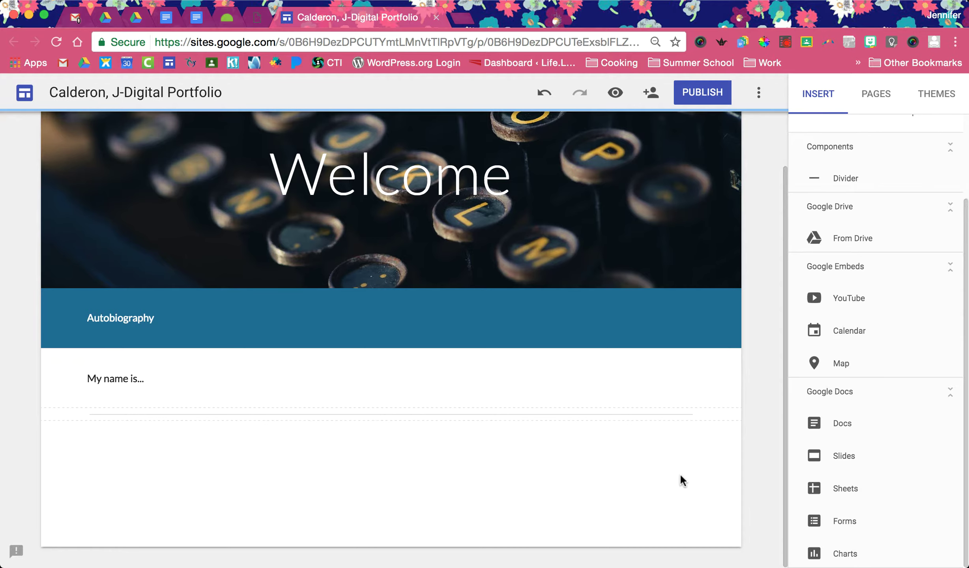
scroll(797, 499, "down", 1)
scroll(675, 488, "up", 3)
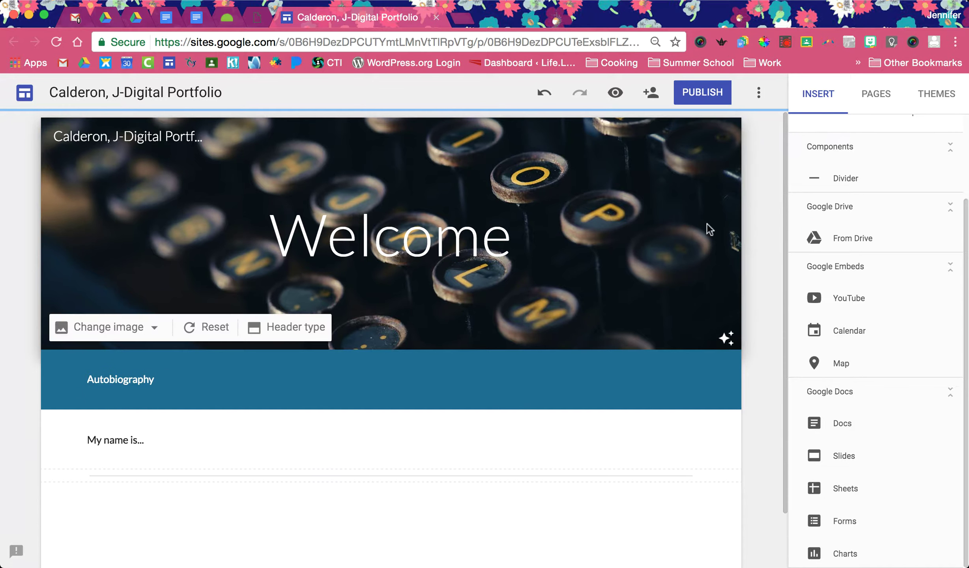
Add a new page named "Unit 1: Name" to the site
left_click(876, 97)
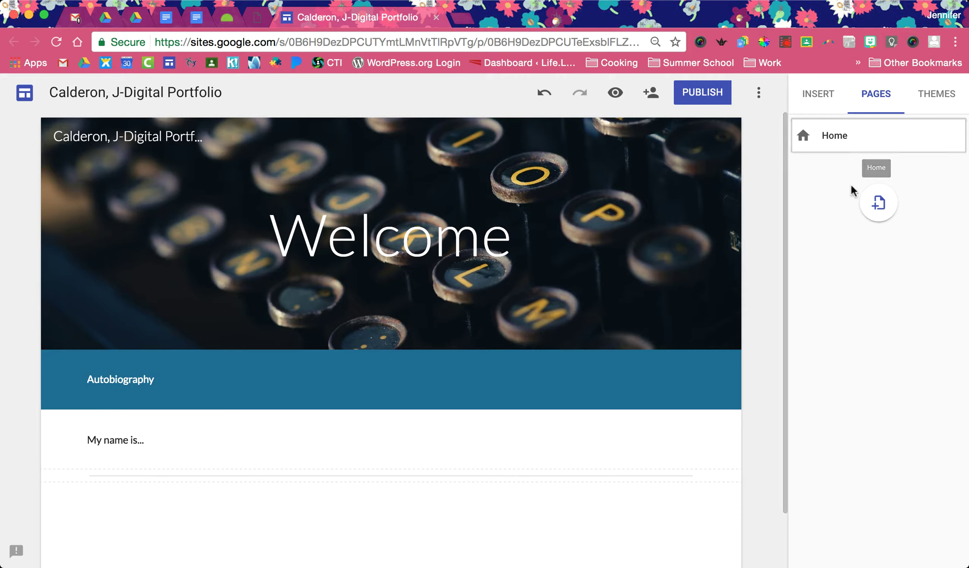
left_click(866, 201)
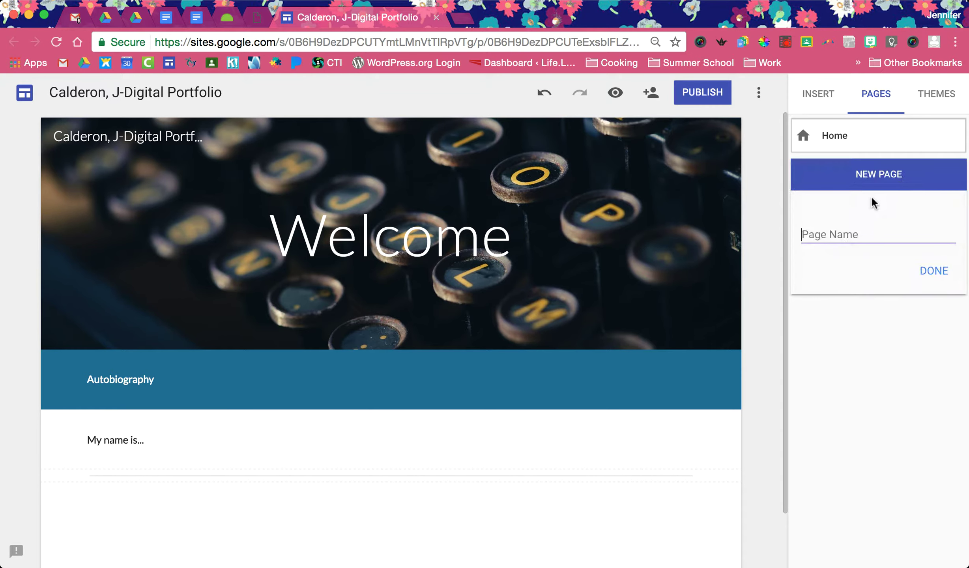
type("Unit 1")
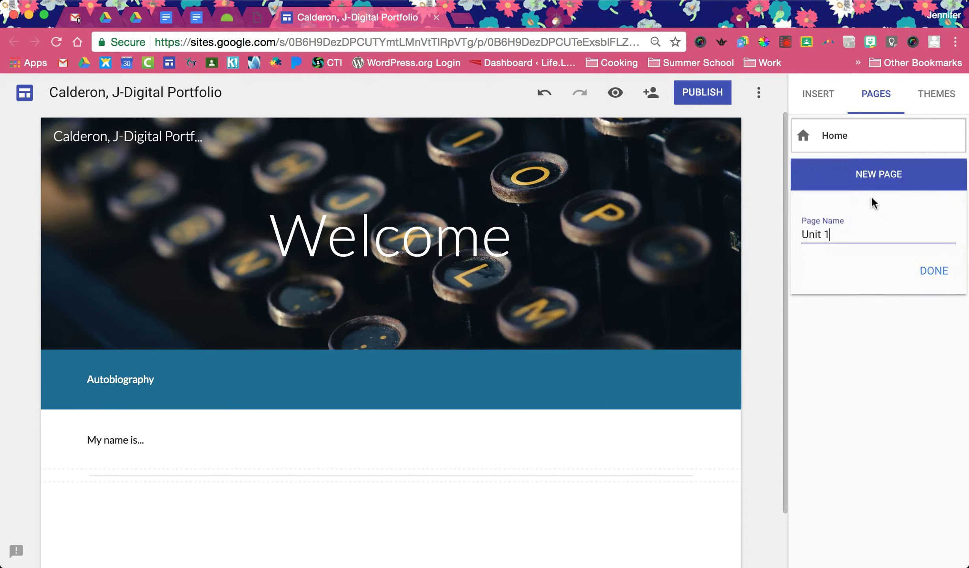
type(": Name")
left_click(932, 271)
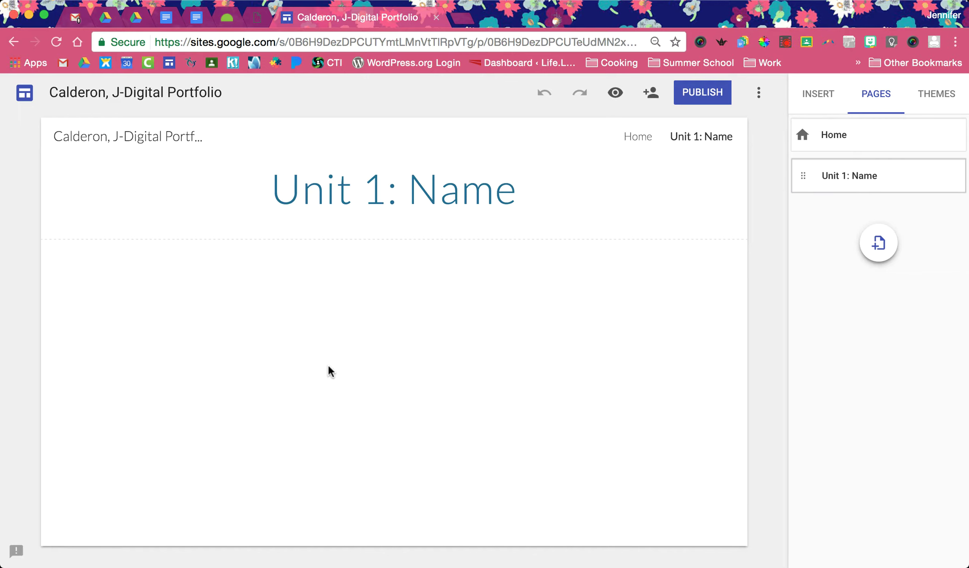
Set the Unit 1: Name page's header type to Banner after trying Large banner
mouse_move(158, 212)
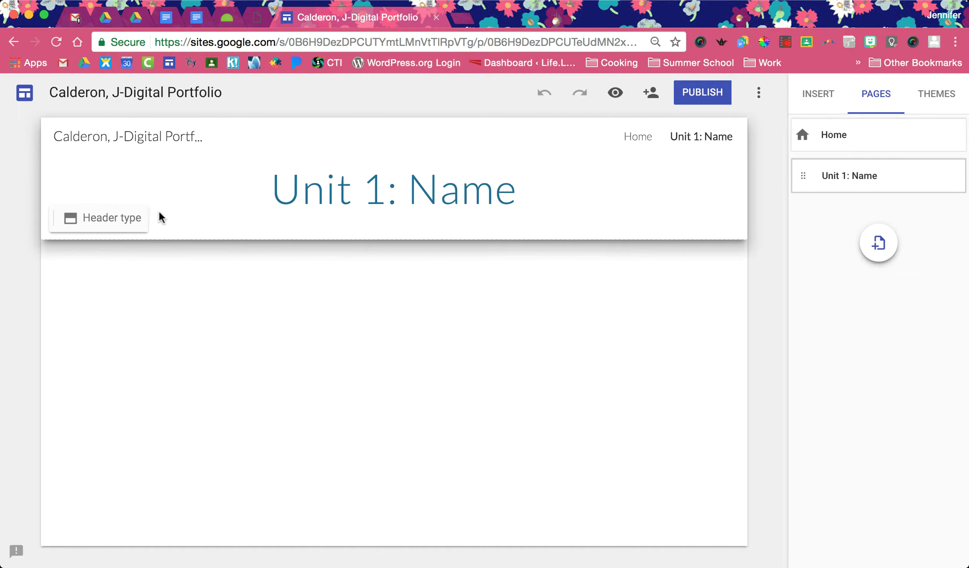
left_click(214, 239)
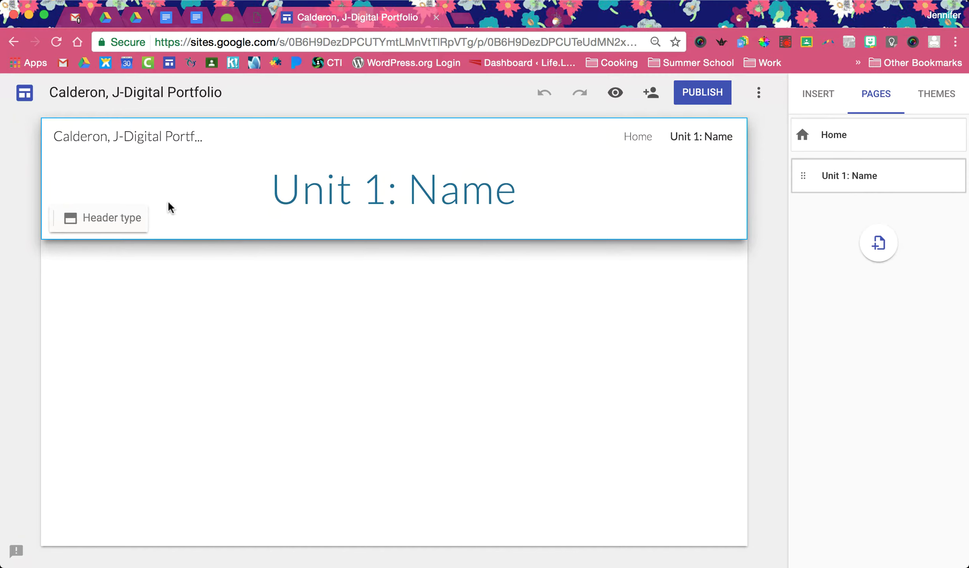
left_click(111, 220)
left_click(206, 217)
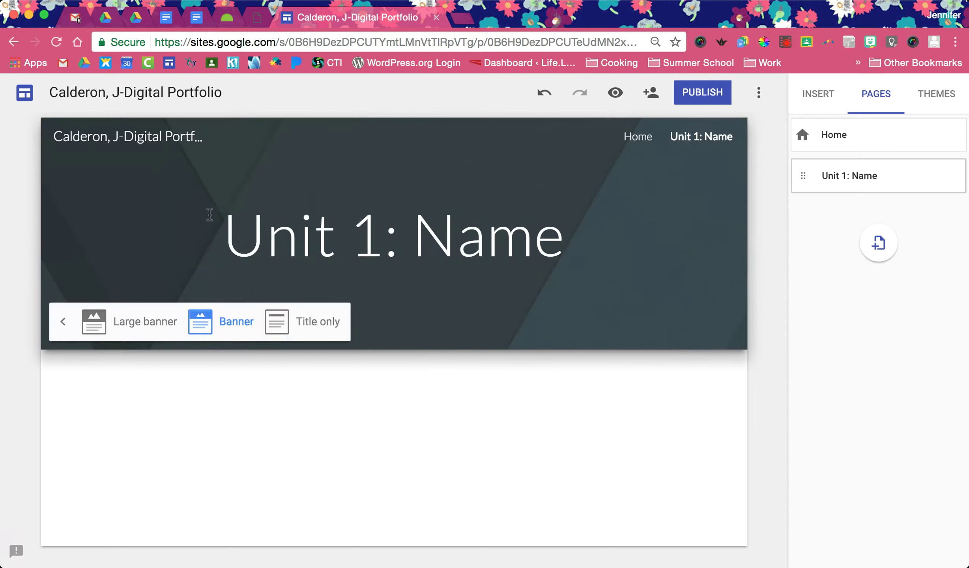
left_click(117, 323)
left_click(221, 449)
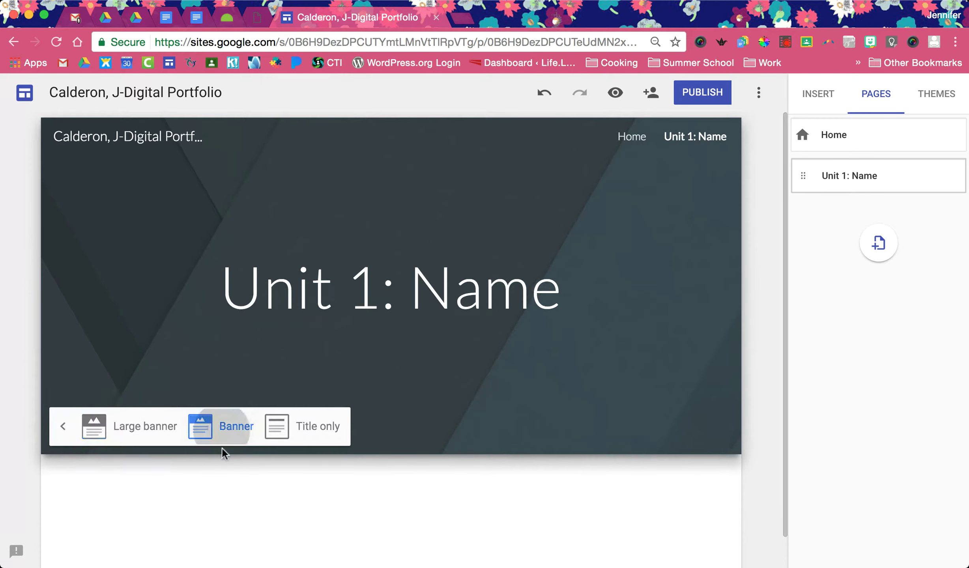
Apply the dark icy-lake gallery picture as the Unit 1: Name header background and bring up the elements that can be inserted
left_click(65, 327)
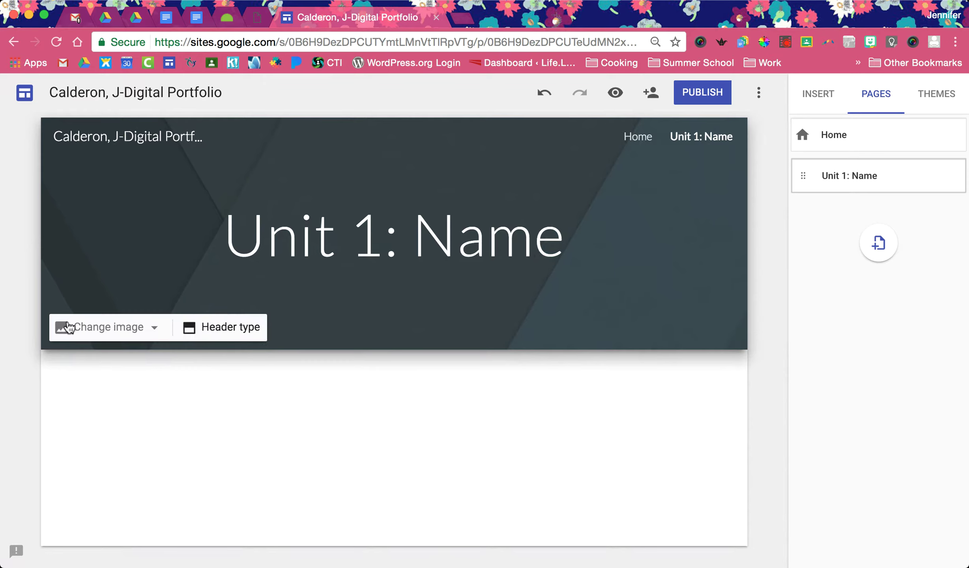
left_click(97, 338)
left_click(115, 397)
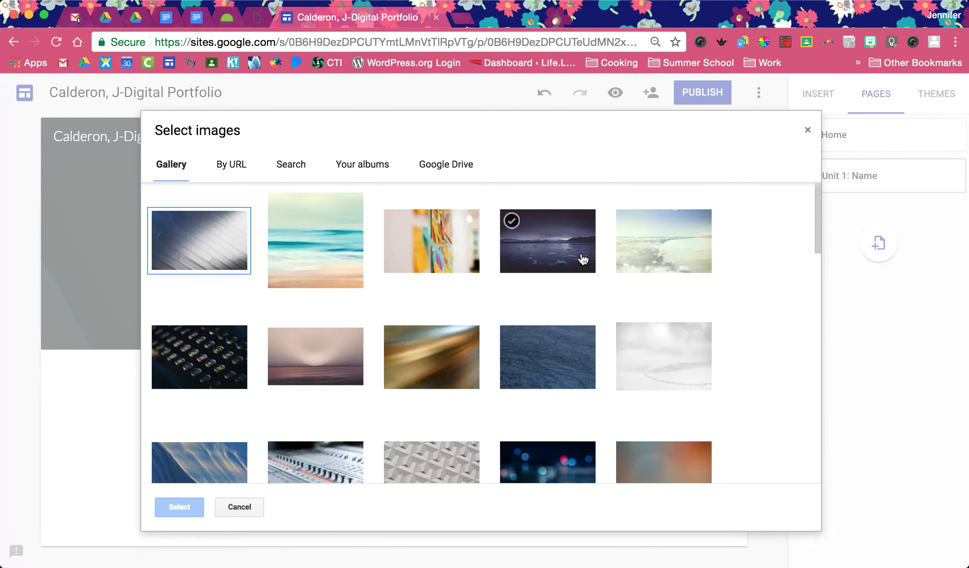
left_click(583, 259)
left_click(184, 508)
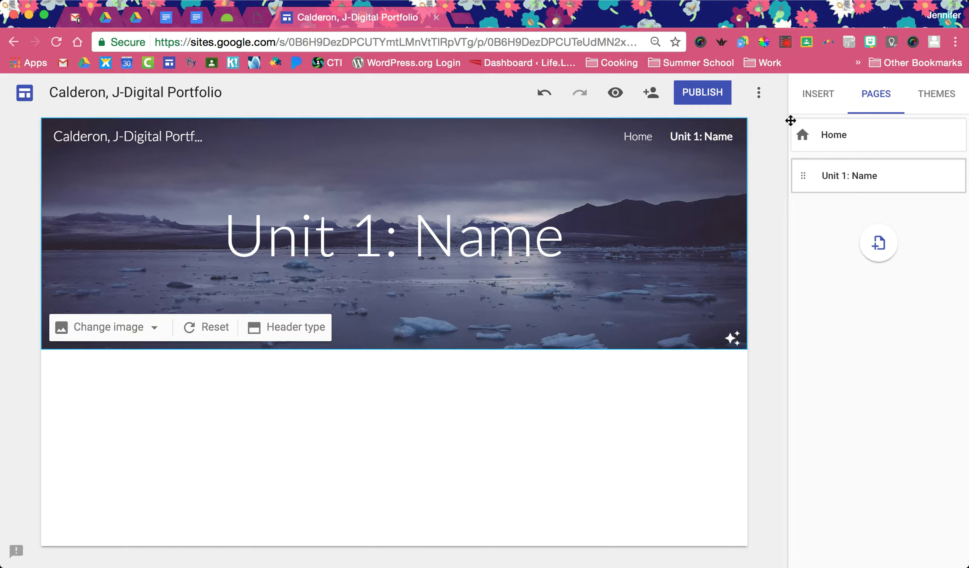
left_click(812, 100)
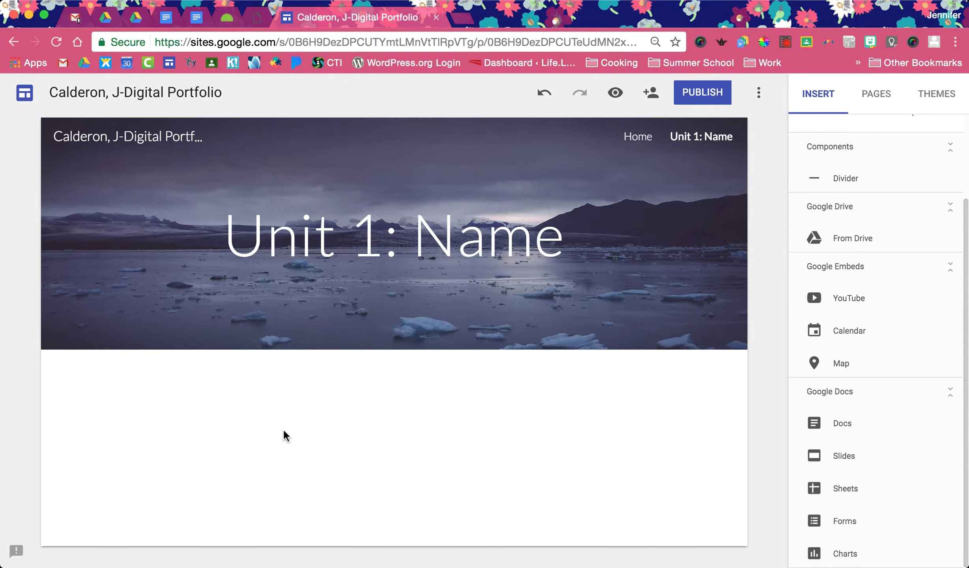
Add a new page named "Sub Units" to the site
mouse_move(740, 307)
left_click(884, 95)
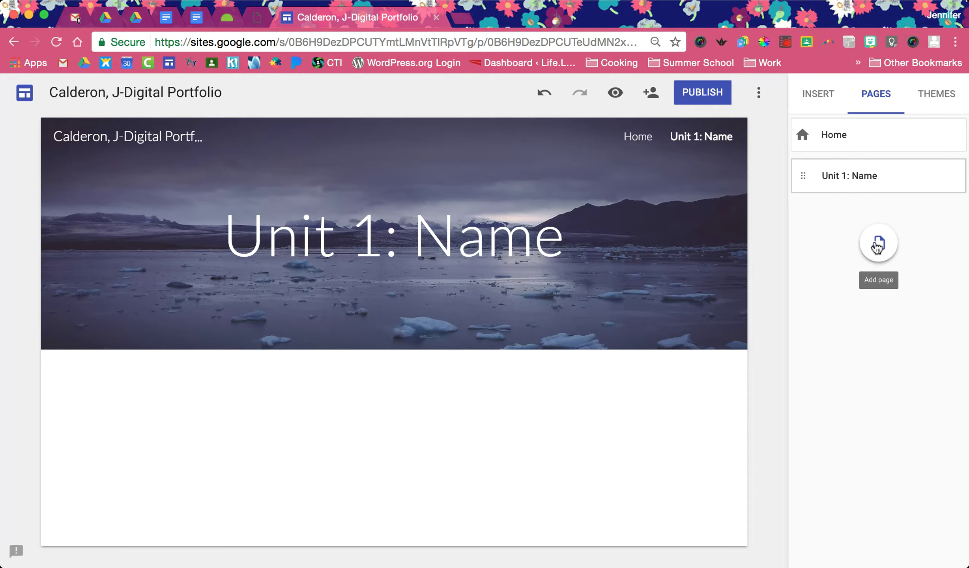
left_click(877, 247)
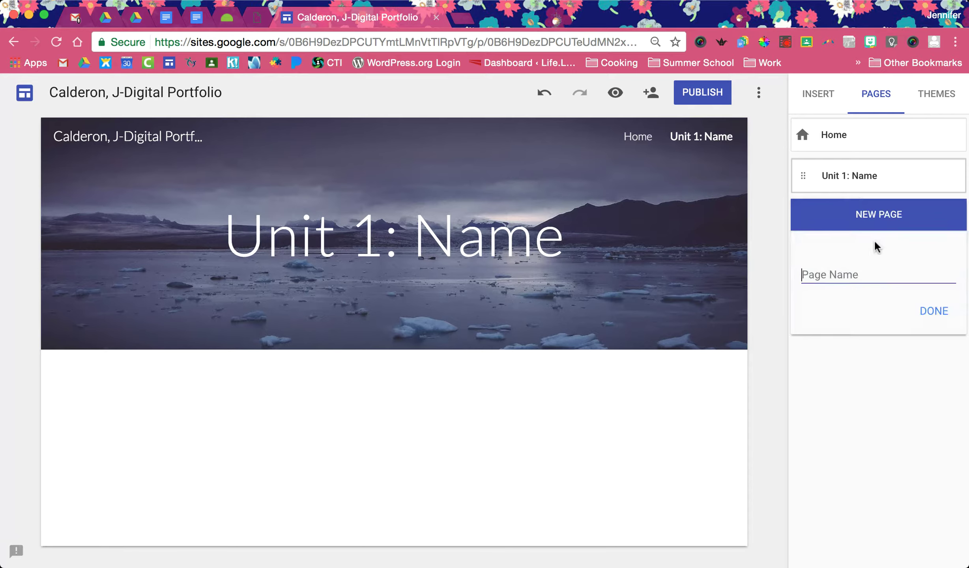
type("Sub Units")
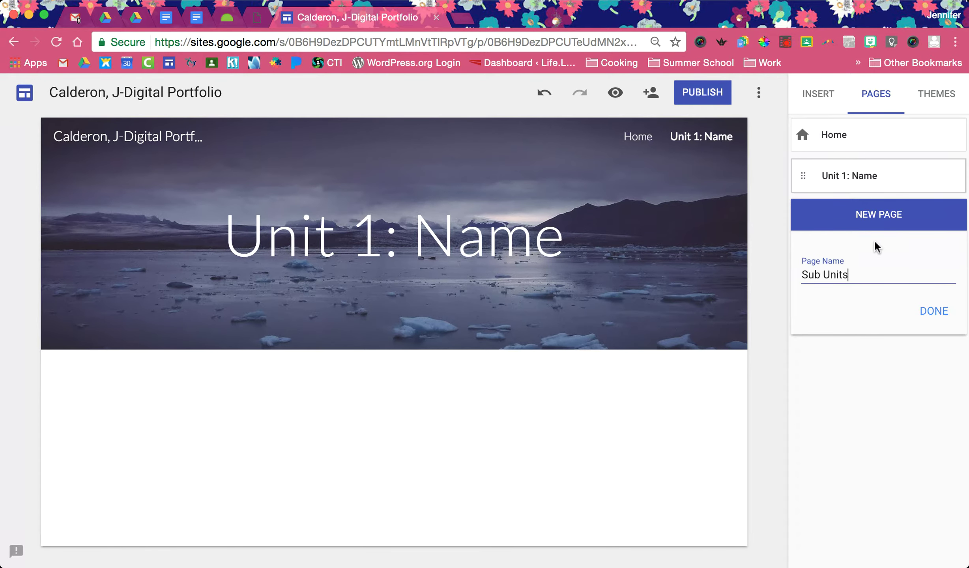
left_click(942, 313)
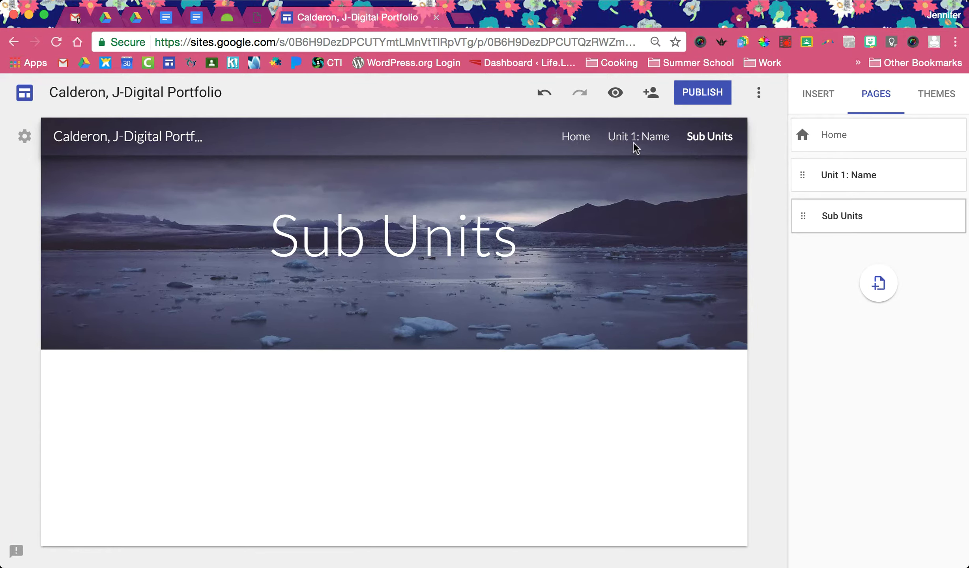
Nest the Sub Units page beneath the Unit 1: Name page as its subpage
left_click(806, 216)
left_click_drag(806, 217, 818, 196)
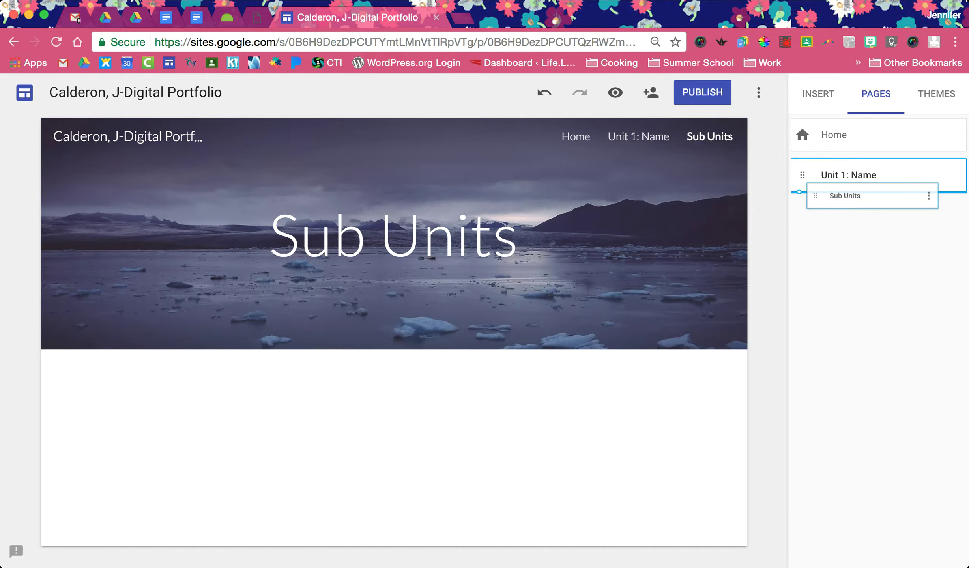
left_click_drag(818, 196, 816, 181)
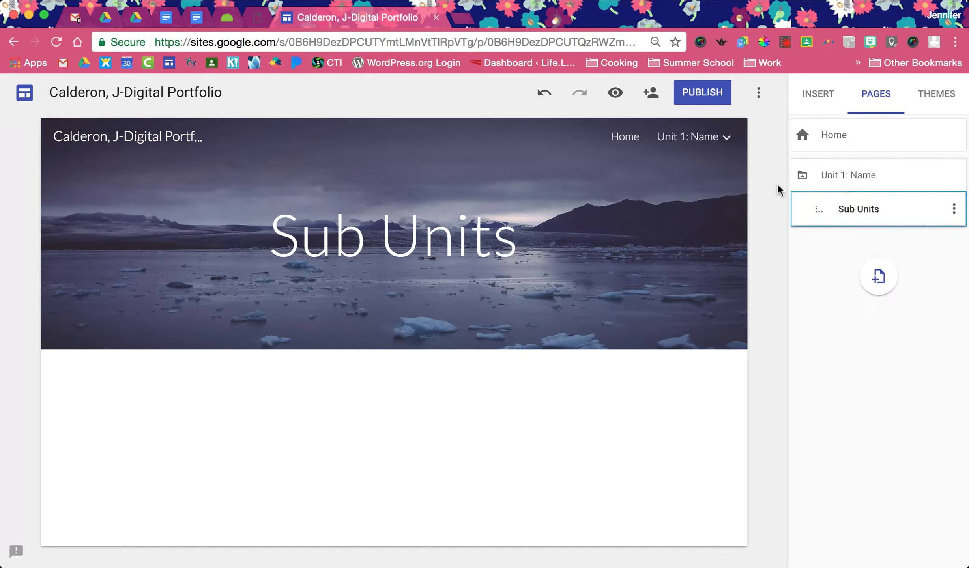
mouse_move(733, 141)
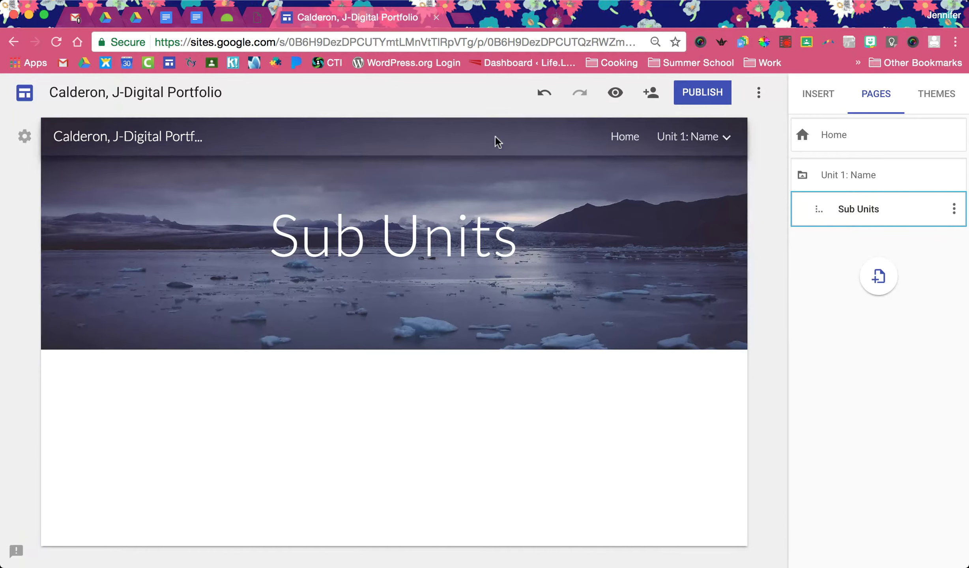
left_click(807, 103)
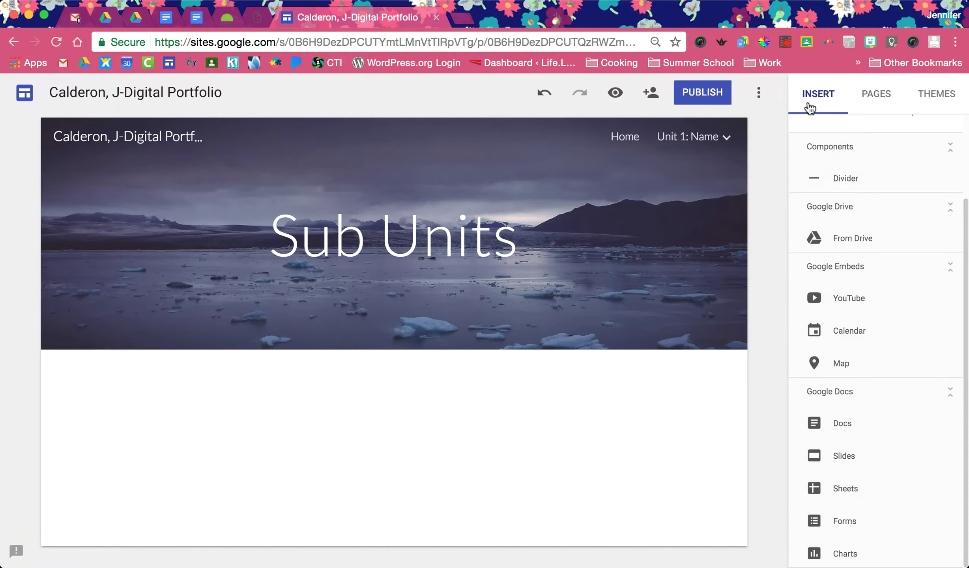
scroll(791, 202, "up", 3)
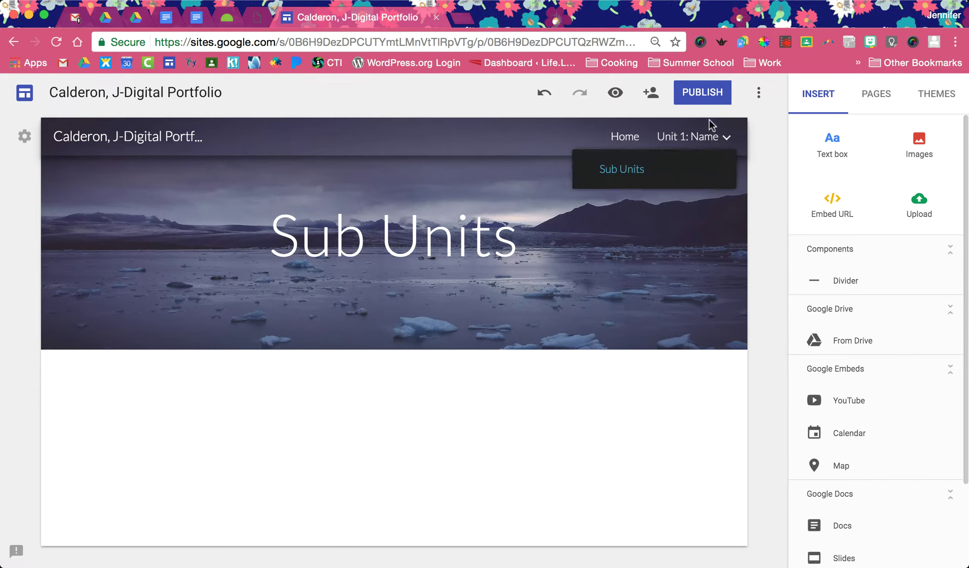
mouse_move(707, 147)
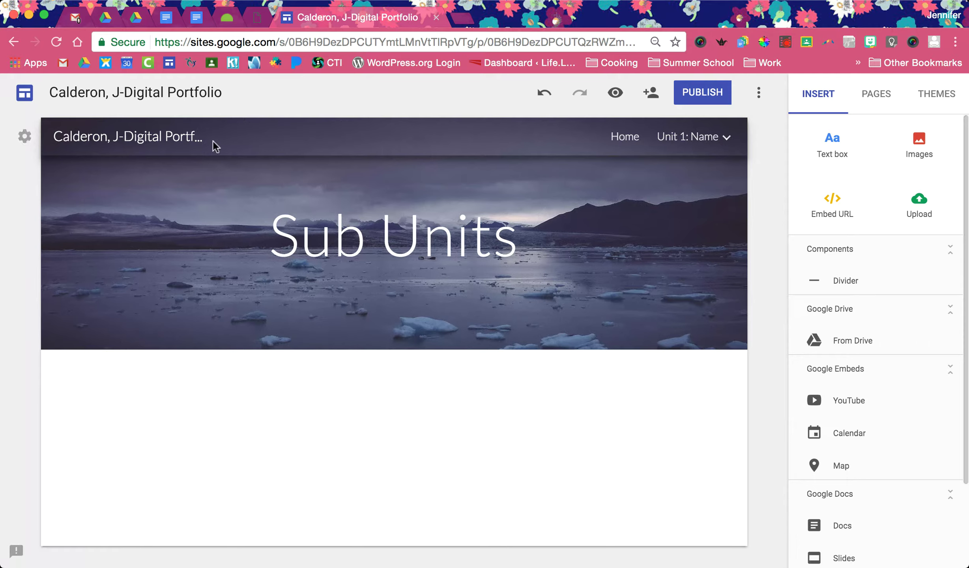
Try Side navigation as the site's navigation mode and look at the page menu it provides
left_click(25, 138)
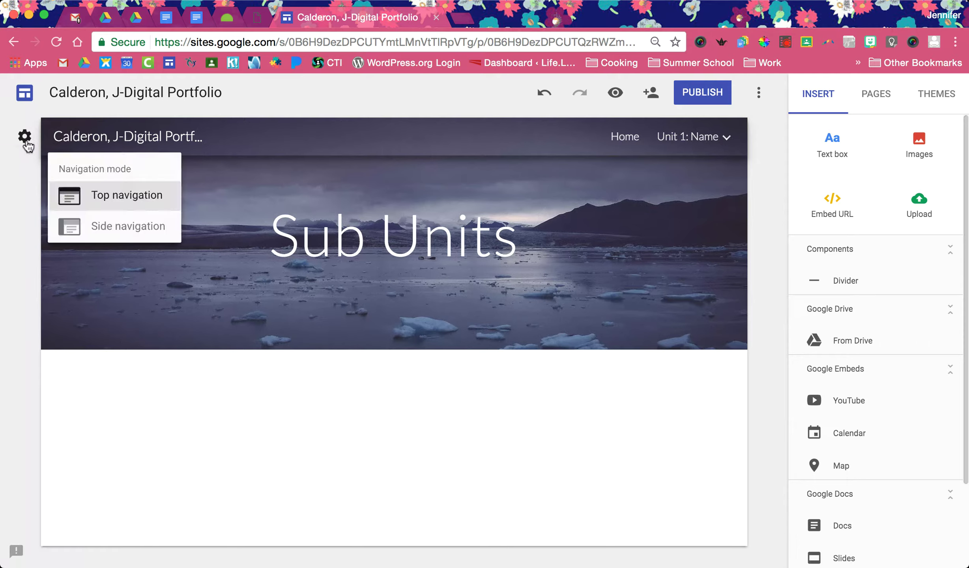
left_click(83, 231)
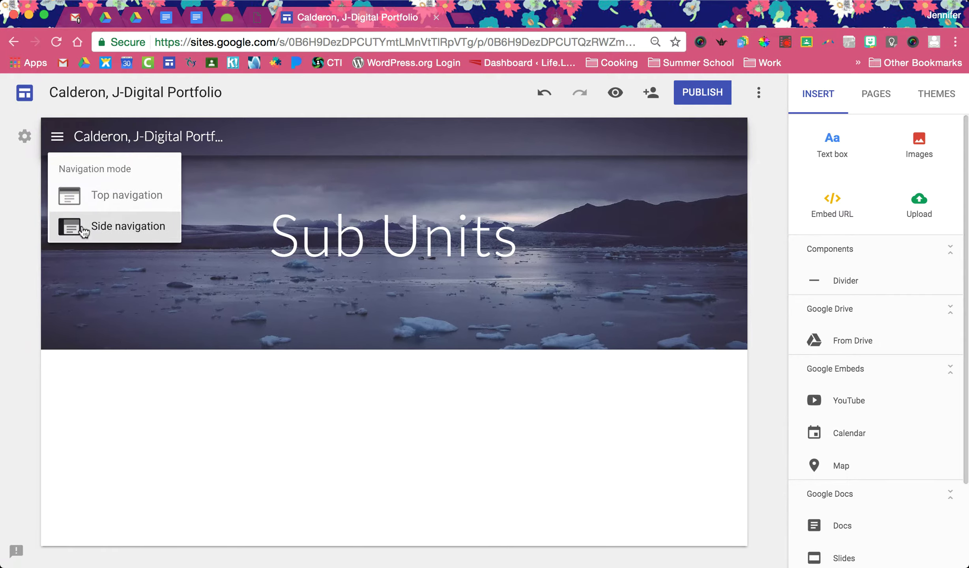
left_click(23, 210)
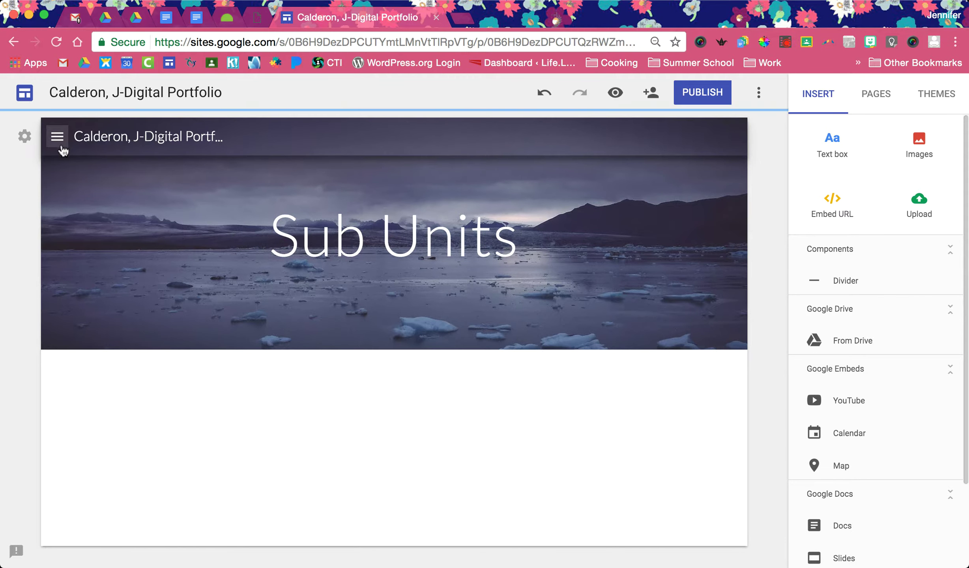
left_click(58, 137)
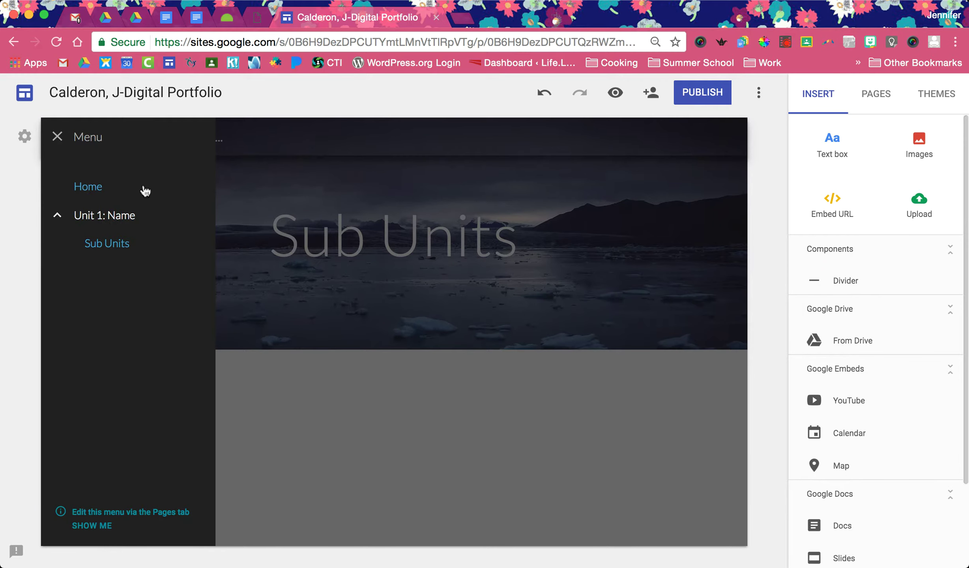
left_click(58, 137)
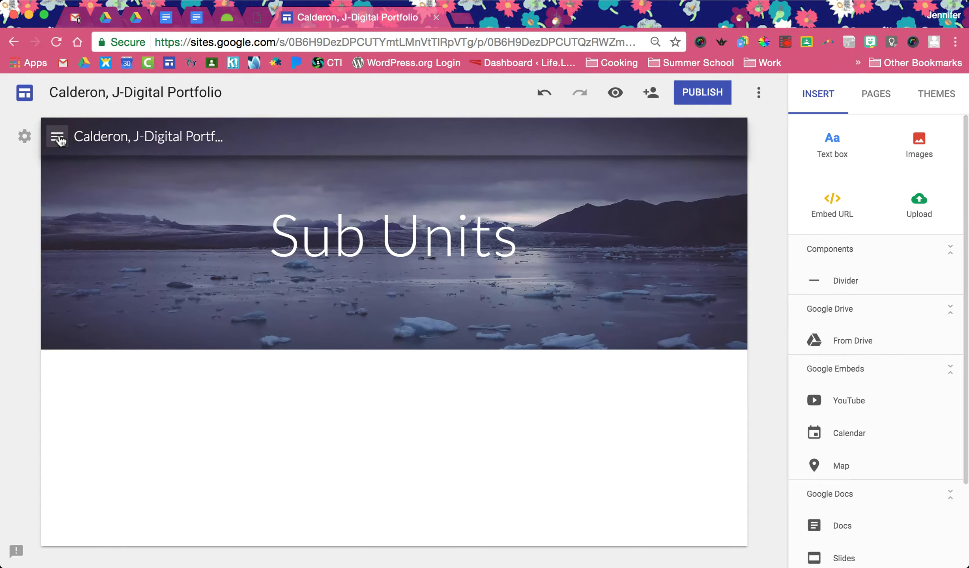
Set the site's navigation mode back to Top navigation
left_click(24, 136)
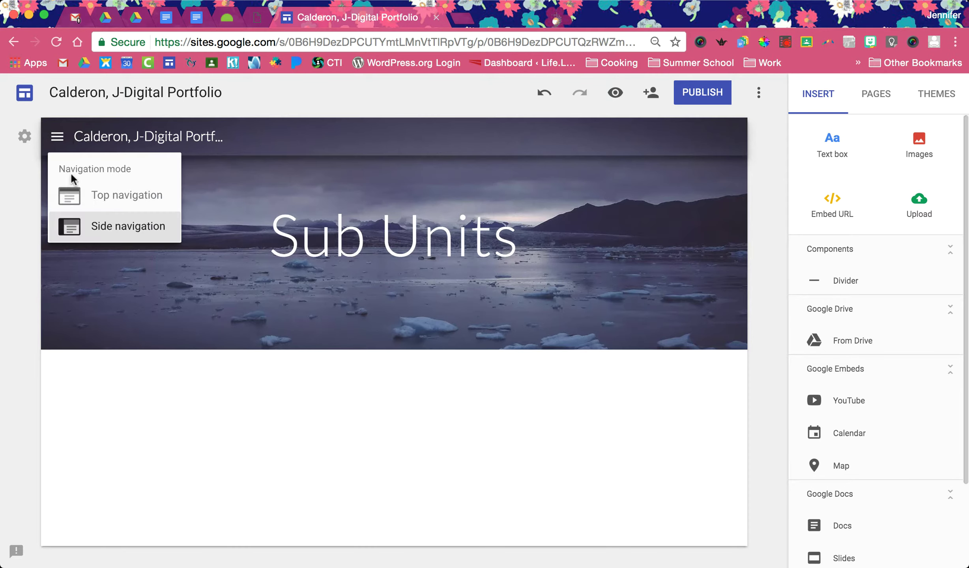
left_click(99, 193)
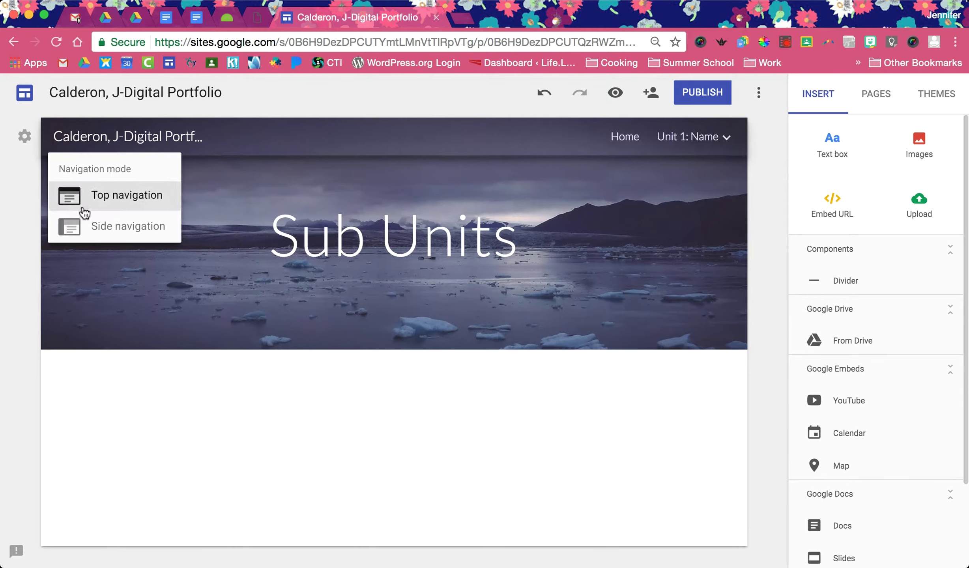
left_click(31, 201)
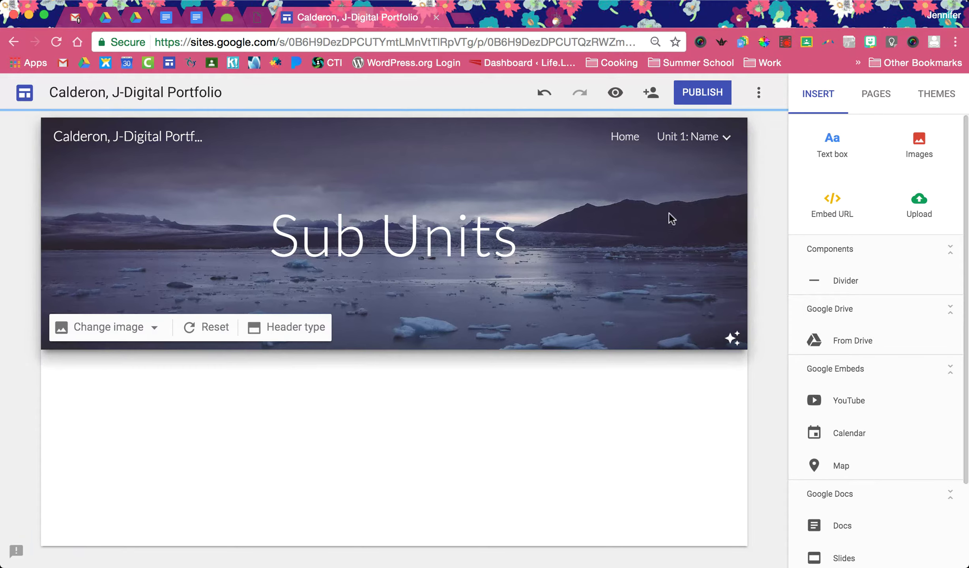
Bring up the site themes and look at the font styles offered for the Simple theme
left_click(945, 106)
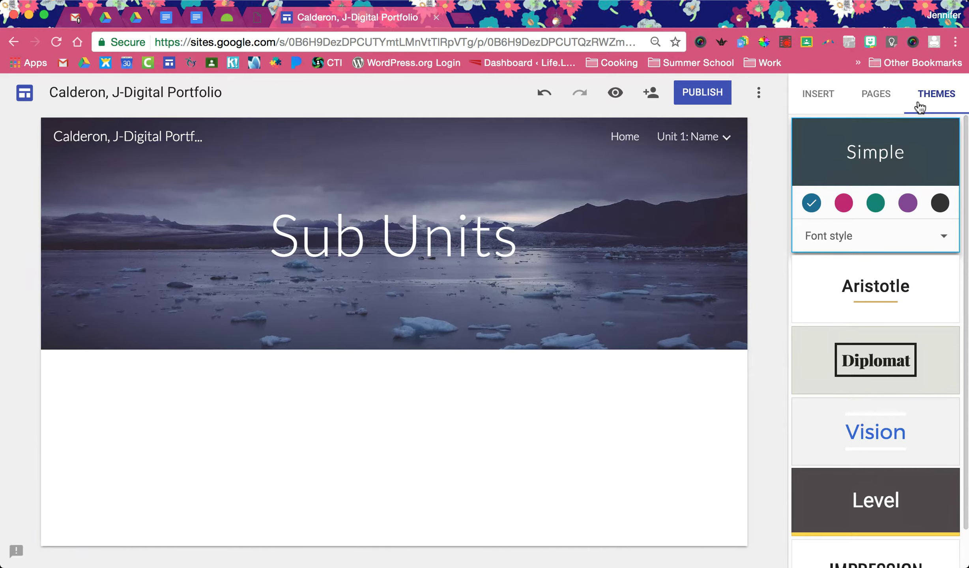
scroll(864, 191, "down", 2)
left_click(864, 194)
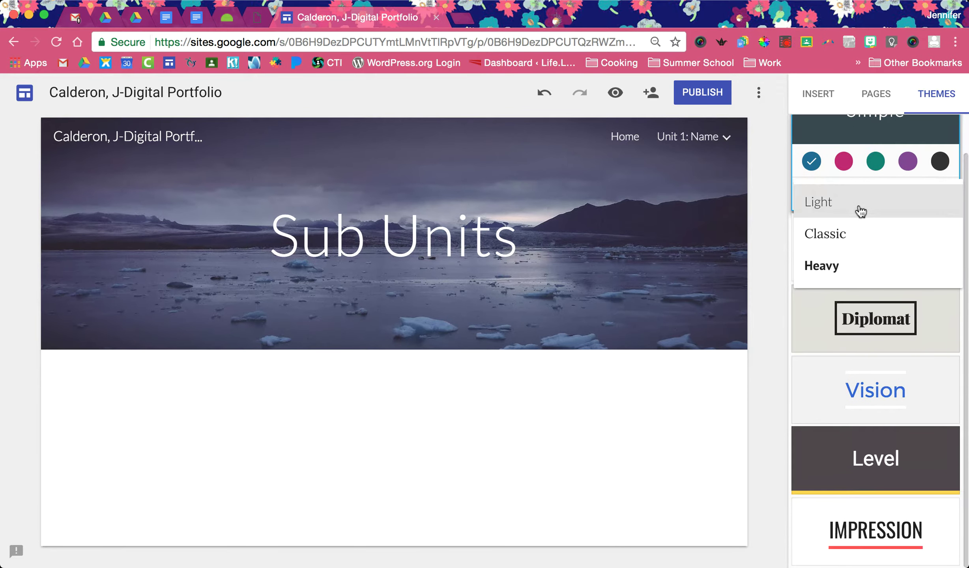
left_click(762, 201)
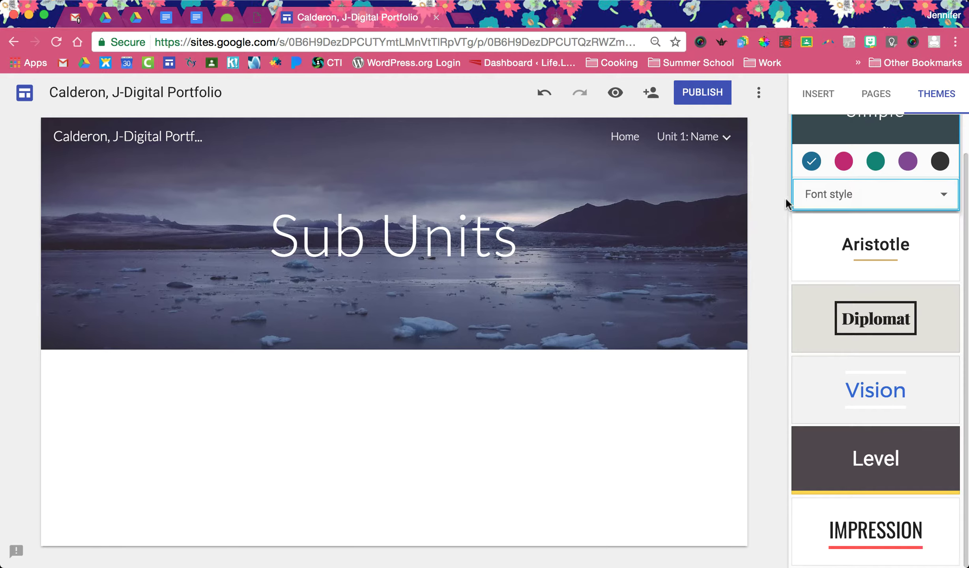
scroll(805, 205, "up", 2)
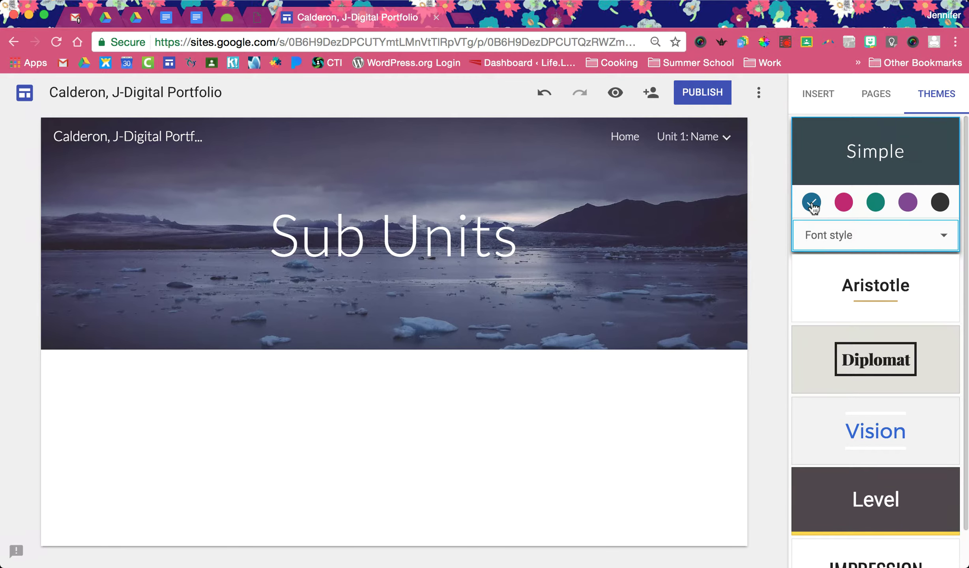
Try the Simple theme's pink, green, purple and black colours on the site
left_click(845, 210)
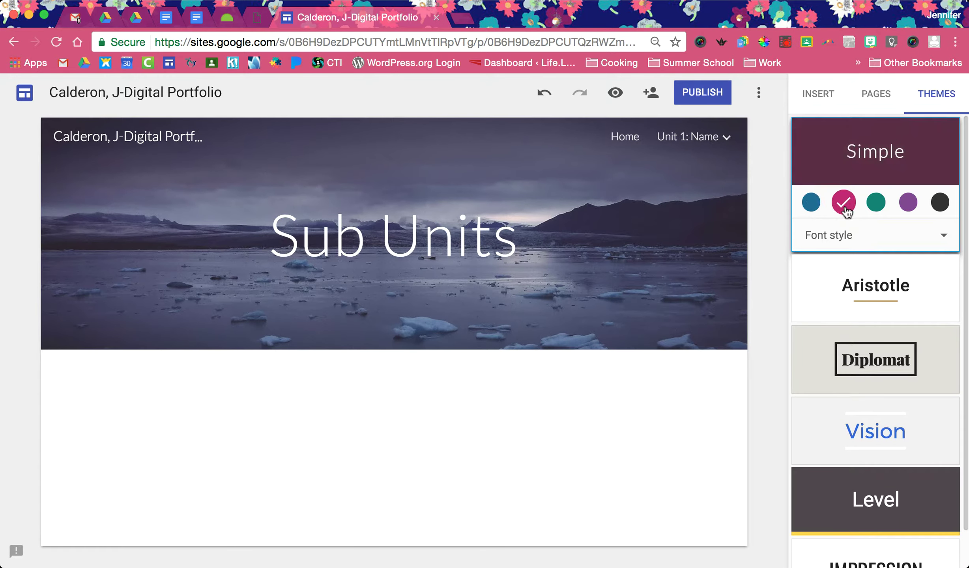
left_click(883, 209)
left_click(909, 205)
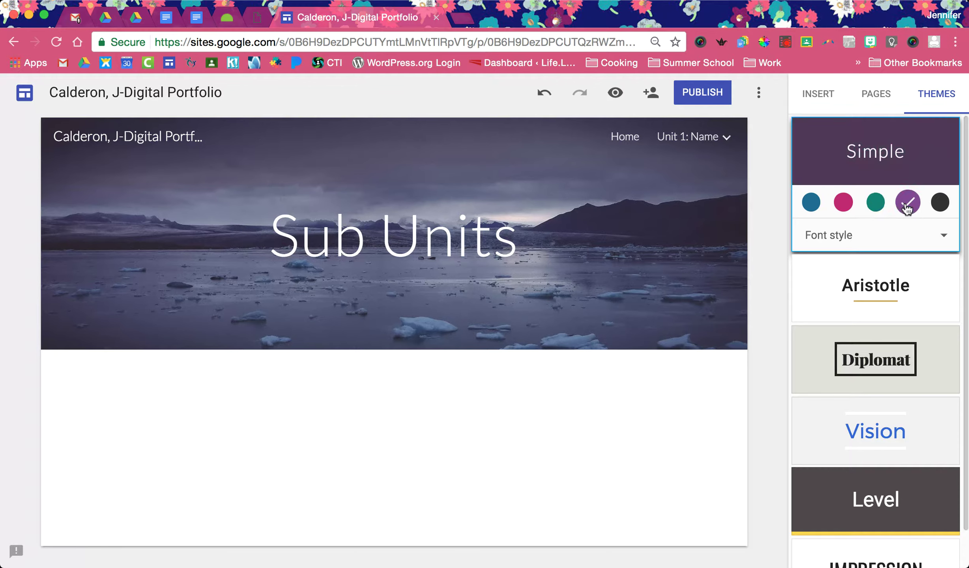
left_click(938, 208)
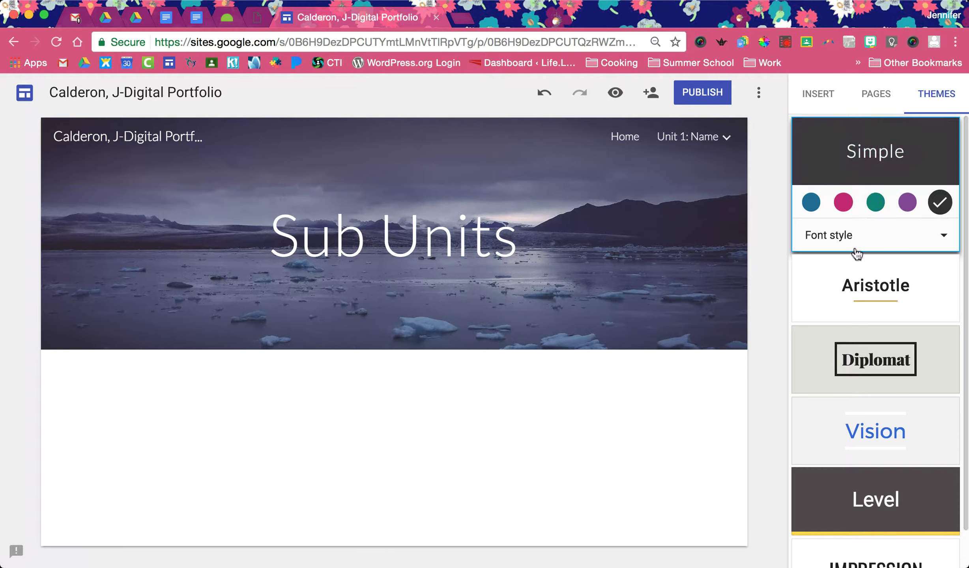
Try the Aristotle theme on the site with its blue and purple accents, returning to the brown one
left_click(824, 287)
scroll(824, 287, "down", 2)
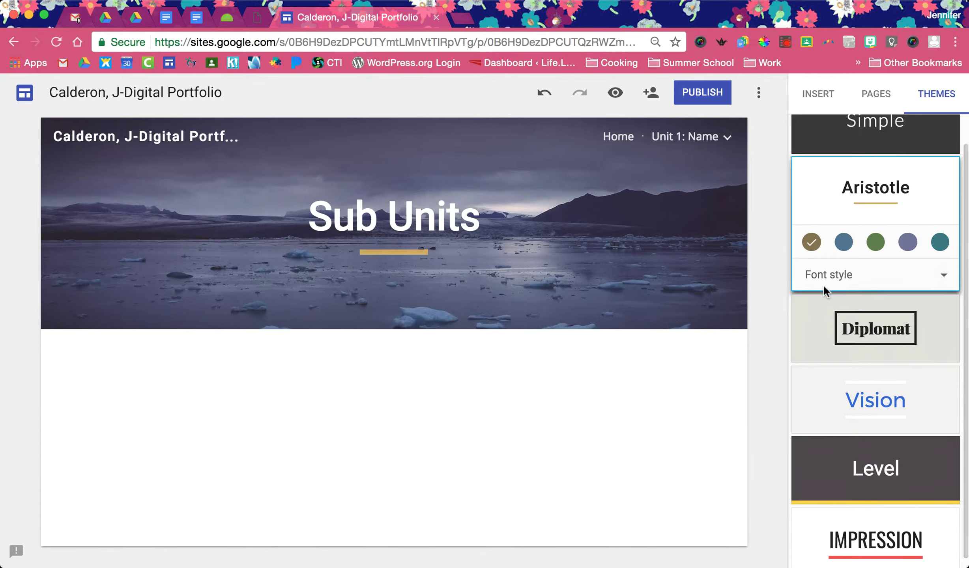
left_click(844, 235)
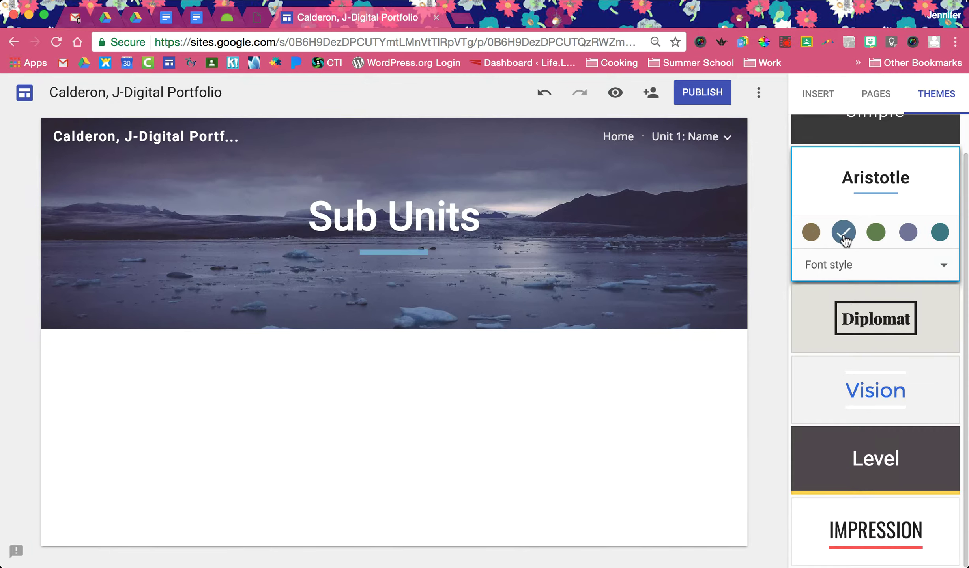
left_click(915, 236)
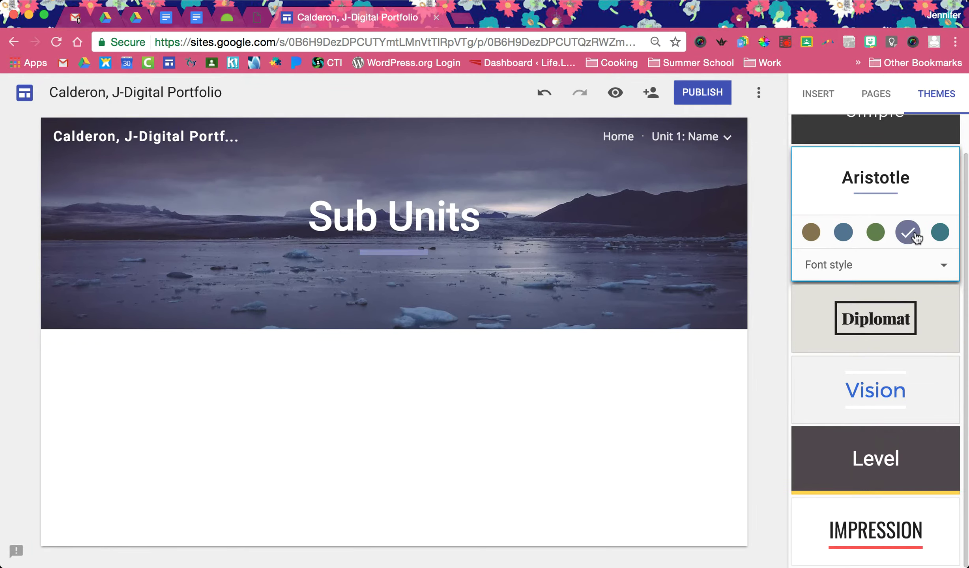
left_click(812, 243)
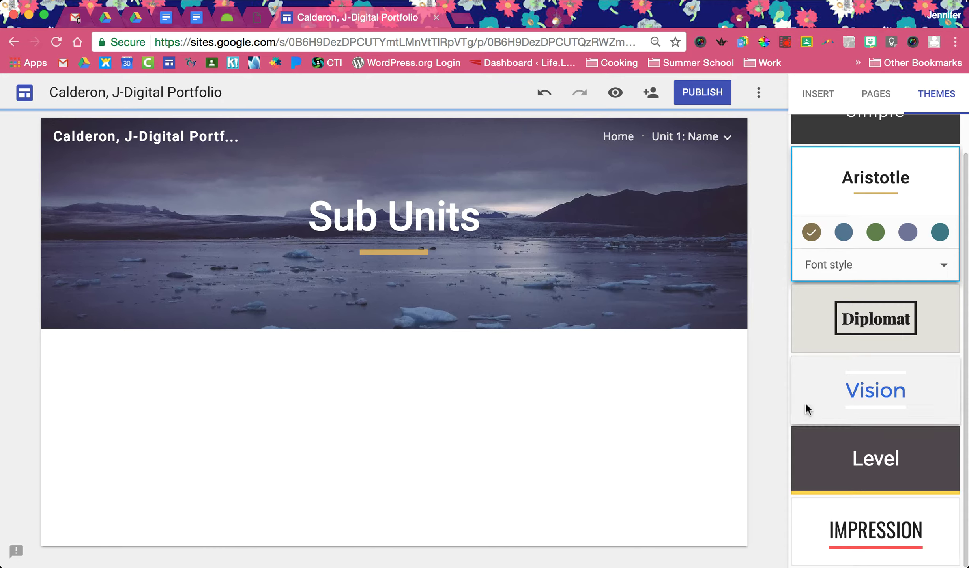
Apply the Impression theme with its red accent colour to the site
left_click(817, 523)
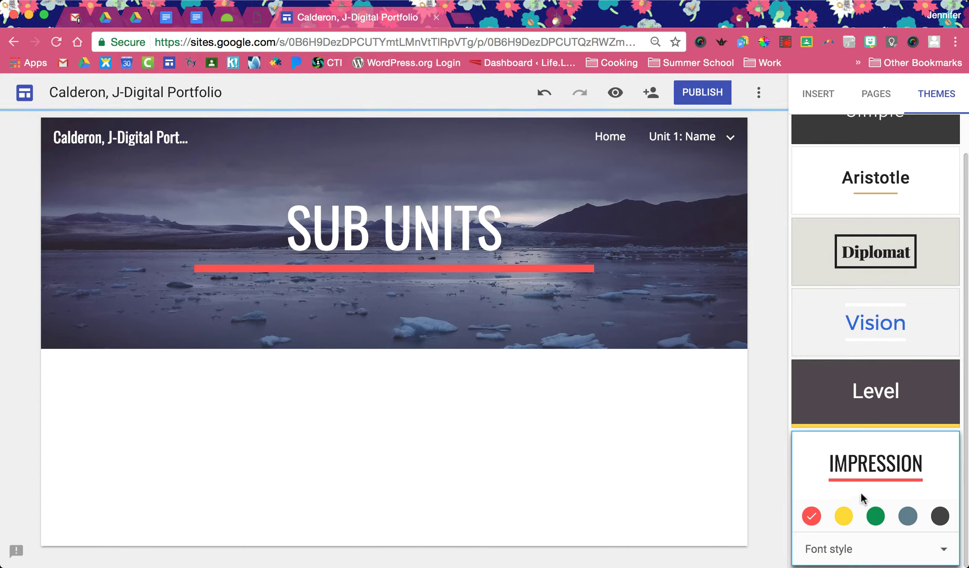
scroll(839, 202, "up", 2)
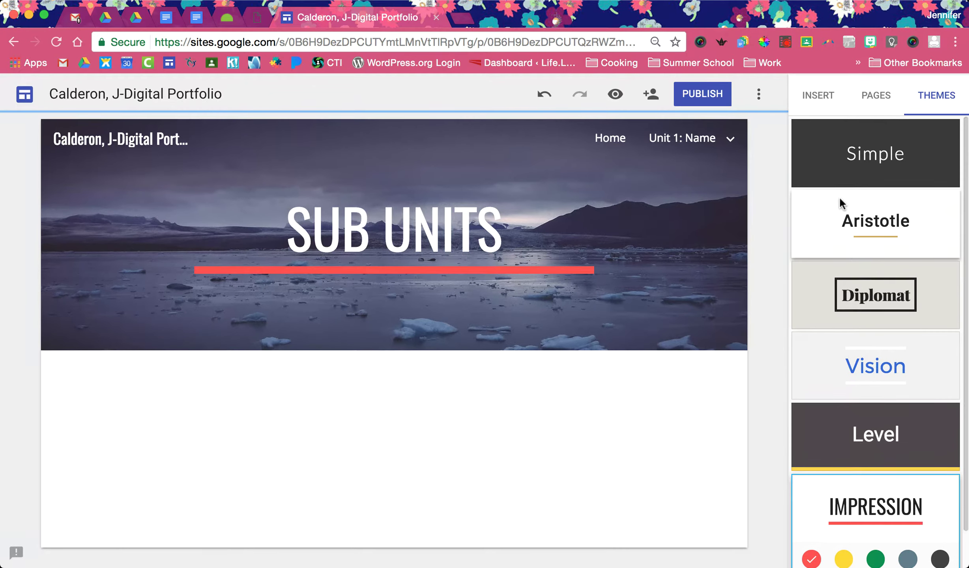
Embed the Probability in Genetics document with the Multiplication and Addition columns from Google Docs on the Sub Units page
left_click(825, 95)
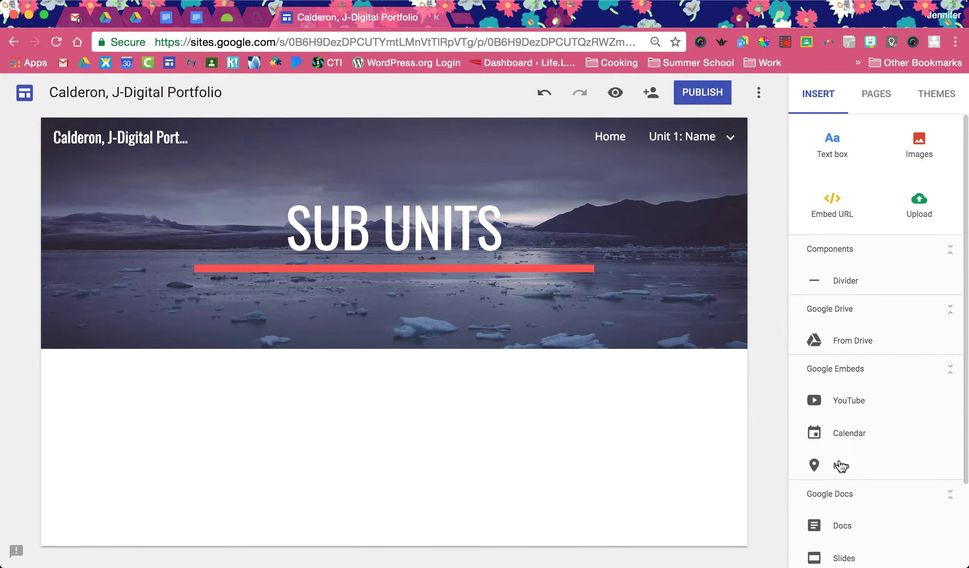
scroll(839, 462, "down", 5)
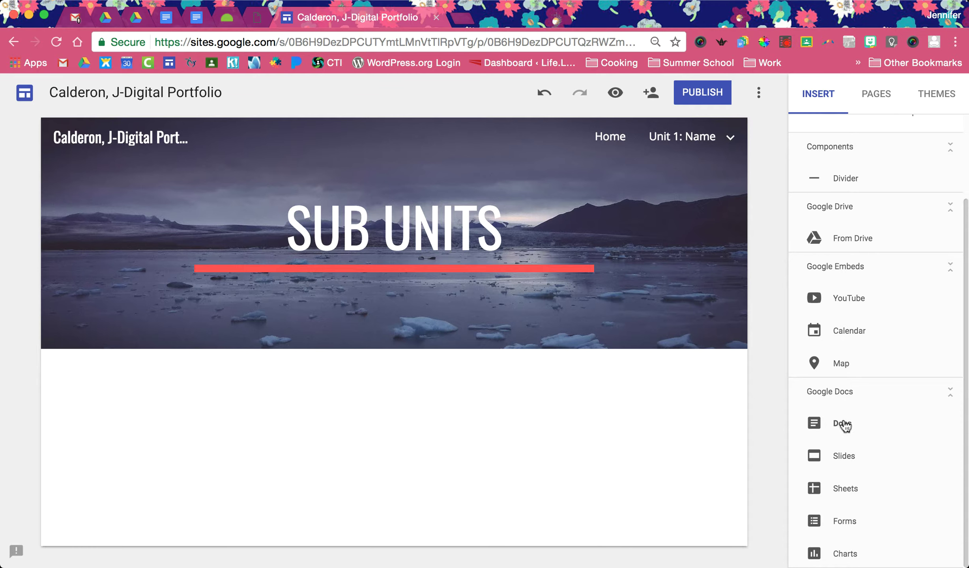
left_click(845, 425)
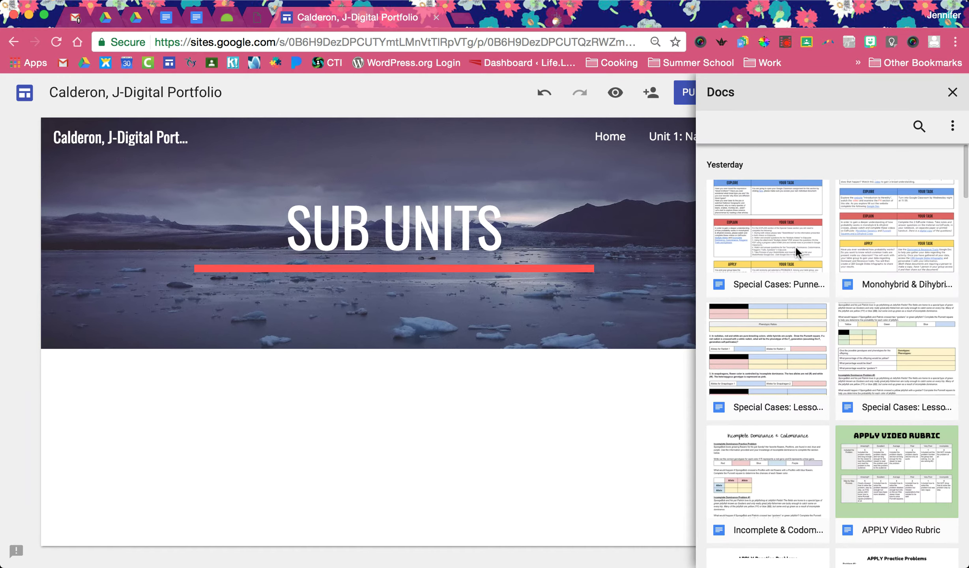
scroll(853, 363, "down", 8)
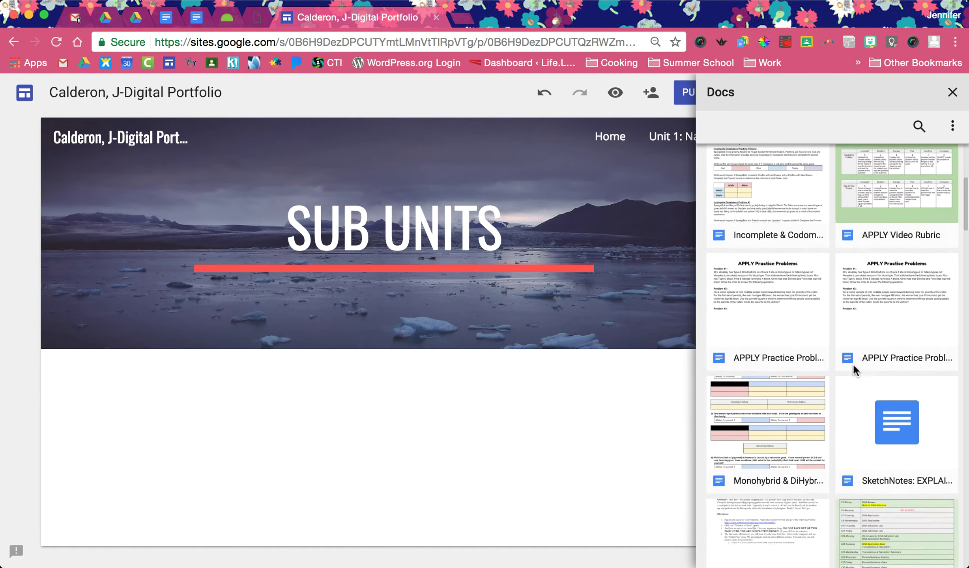
scroll(852, 363, "down", 8)
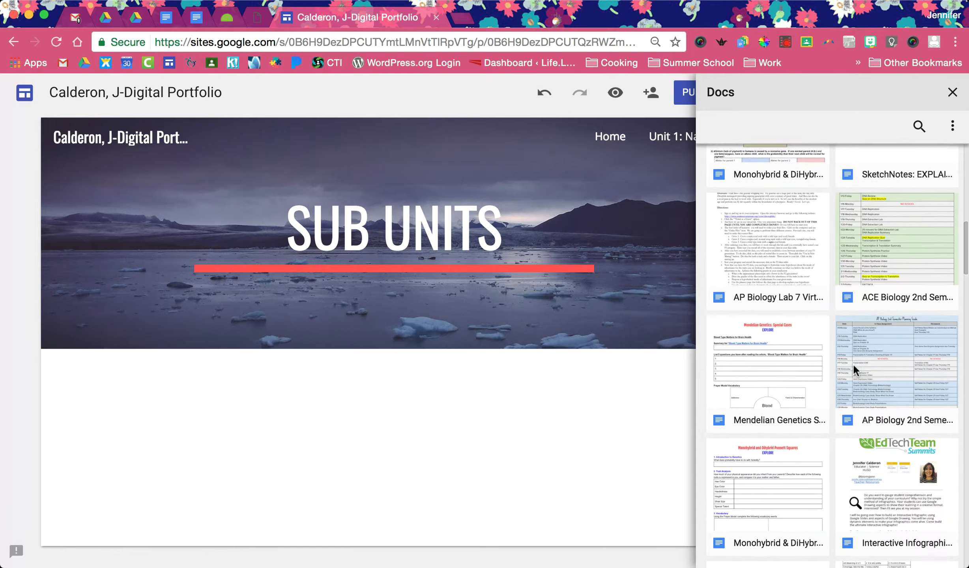
scroll(852, 363, "down", 15)
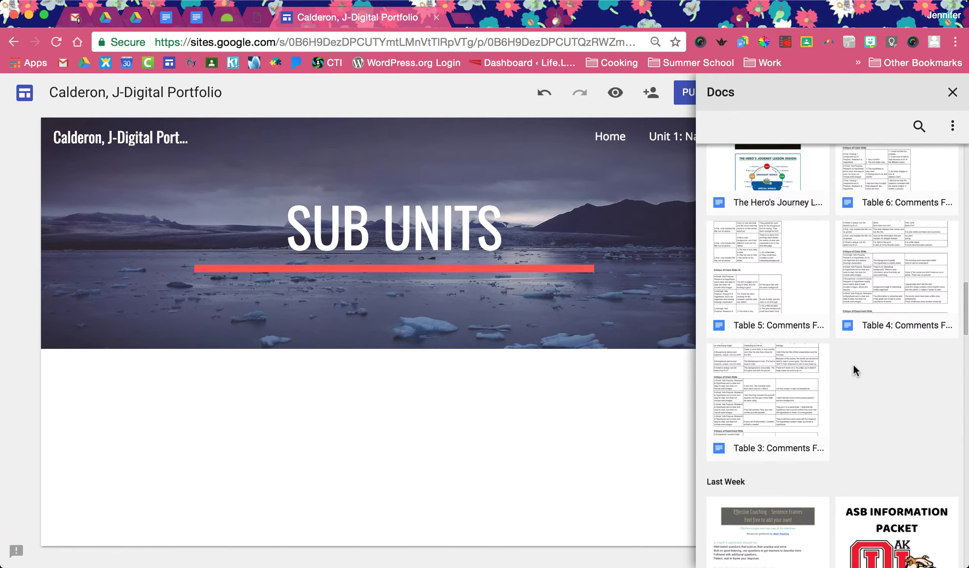
scroll(852, 362, "down", 15)
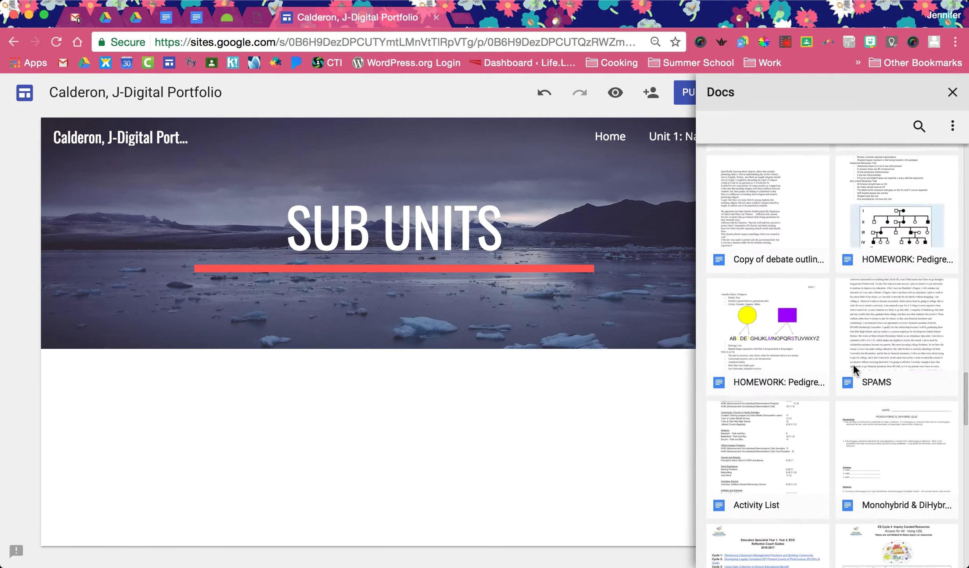
scroll(853, 363, "down", 15)
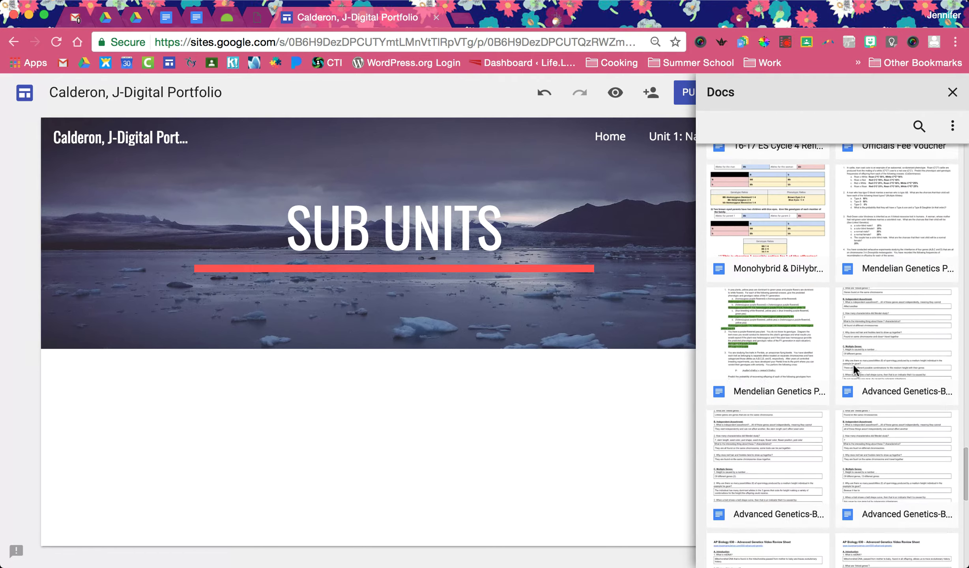
scroll(853, 365, "down", 10)
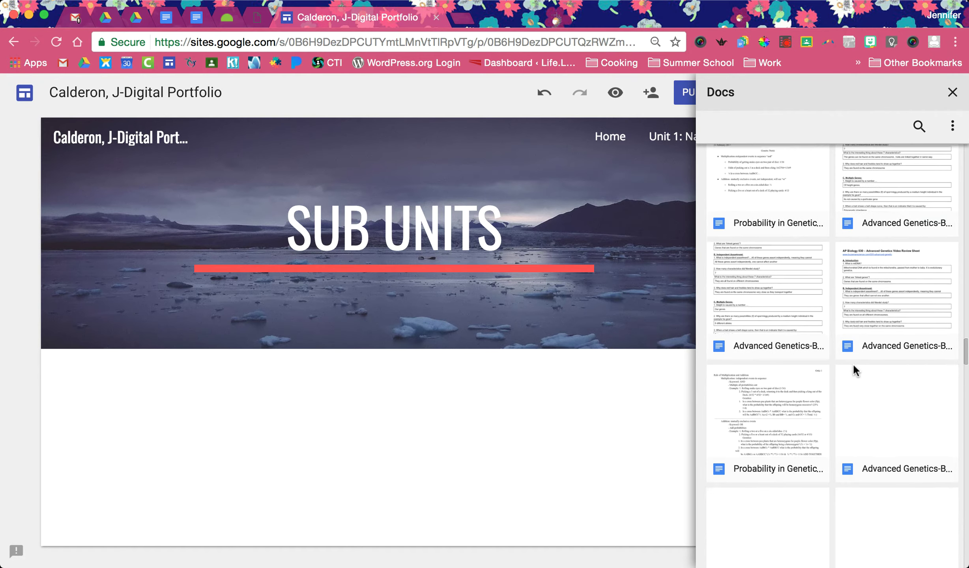
scroll(853, 365, "down", 15)
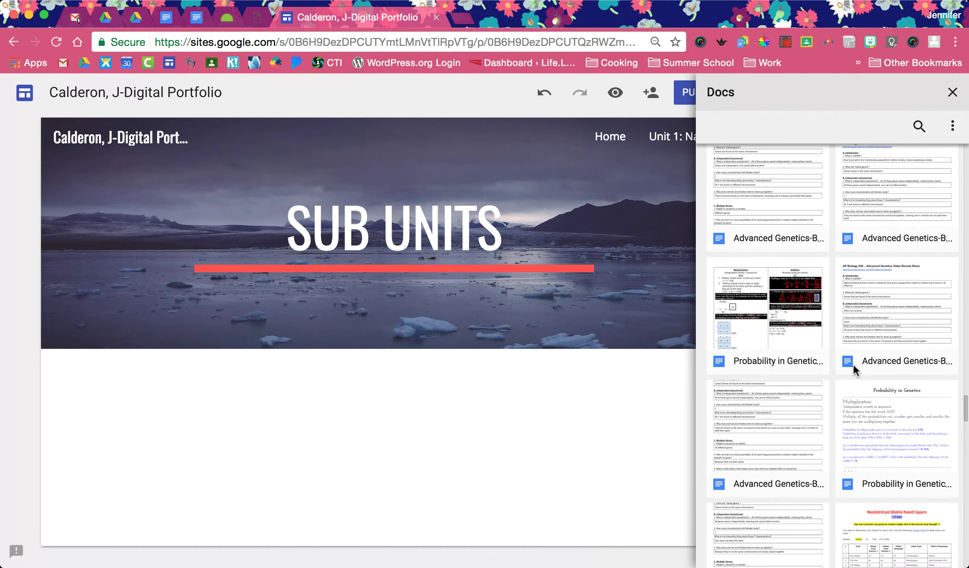
left_click(802, 289)
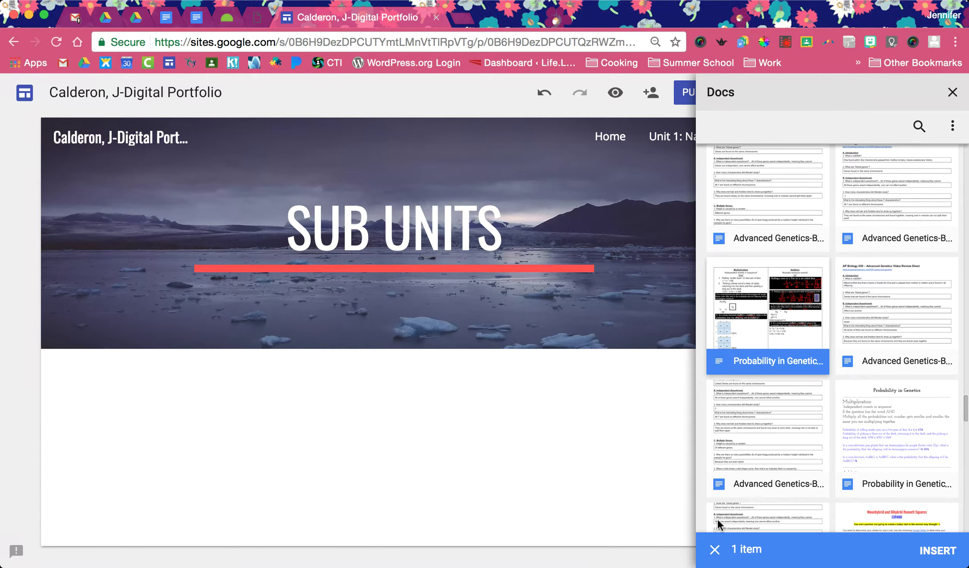
left_click(945, 552)
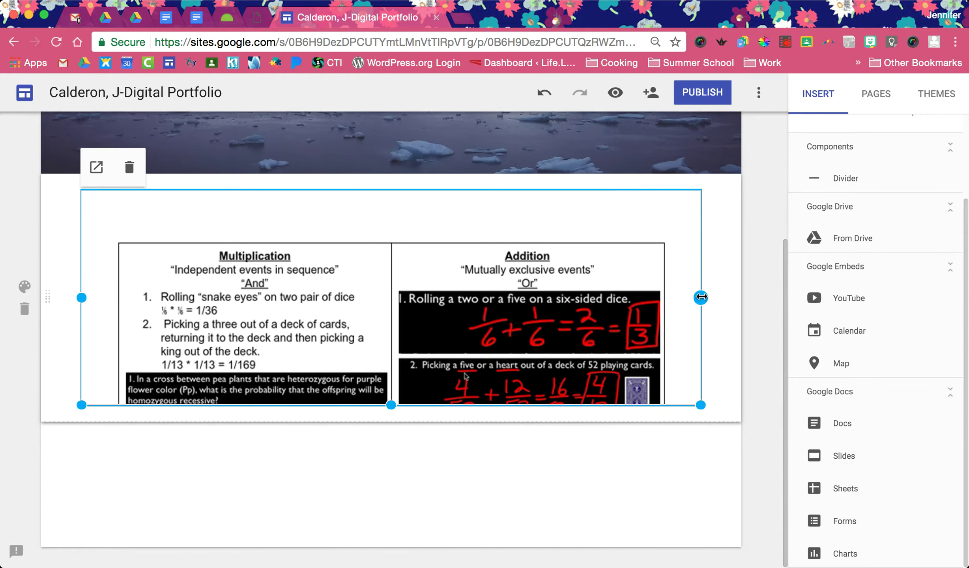
Narrow the embedded document to about half the page width and lengthen it until its whole table fits
left_click_drag(701, 297, 397, 298)
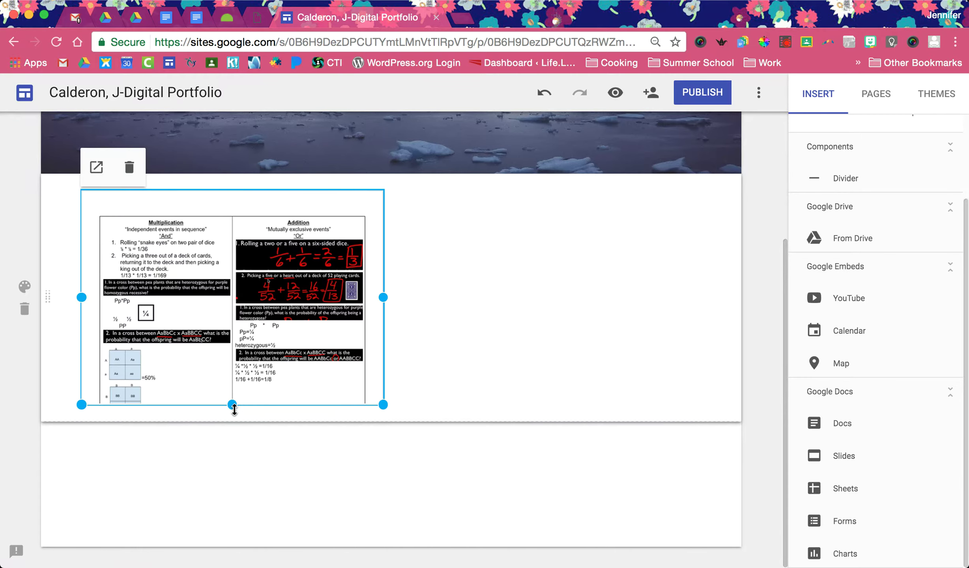
left_click_drag(233, 407, 237, 506)
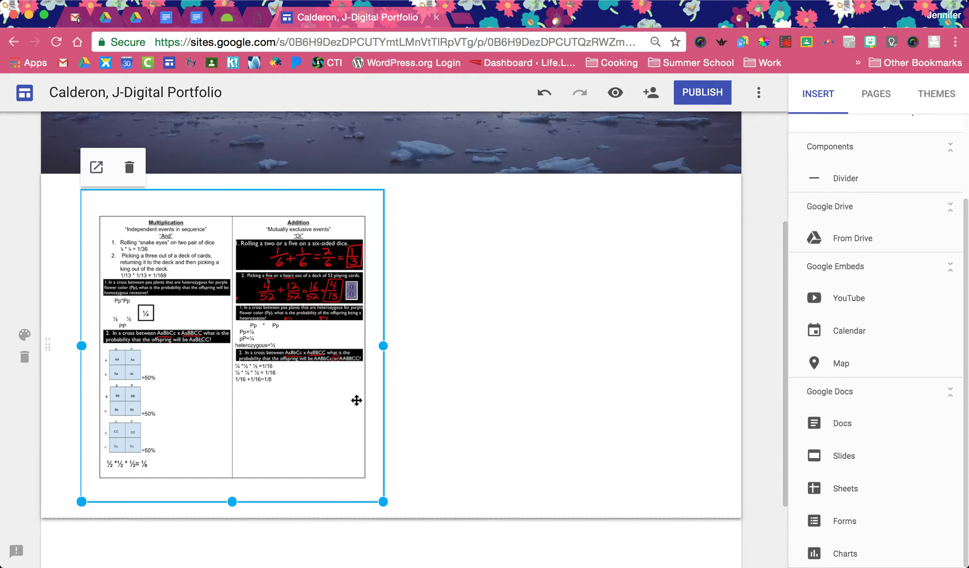
left_click(496, 403)
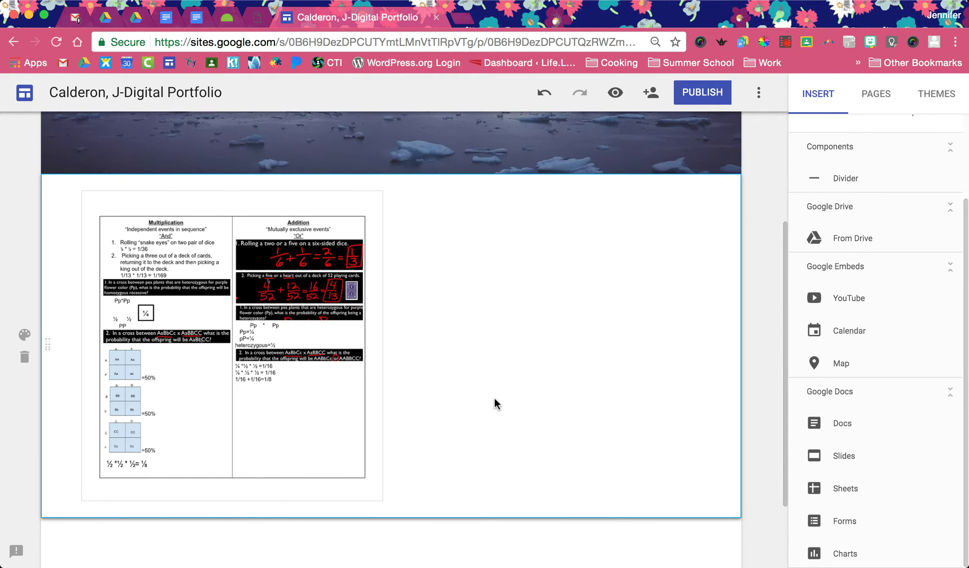
Embed the Digital Portfolio presentation from Google Slides and place it beside the probability document in the same section
left_click(826, 451)
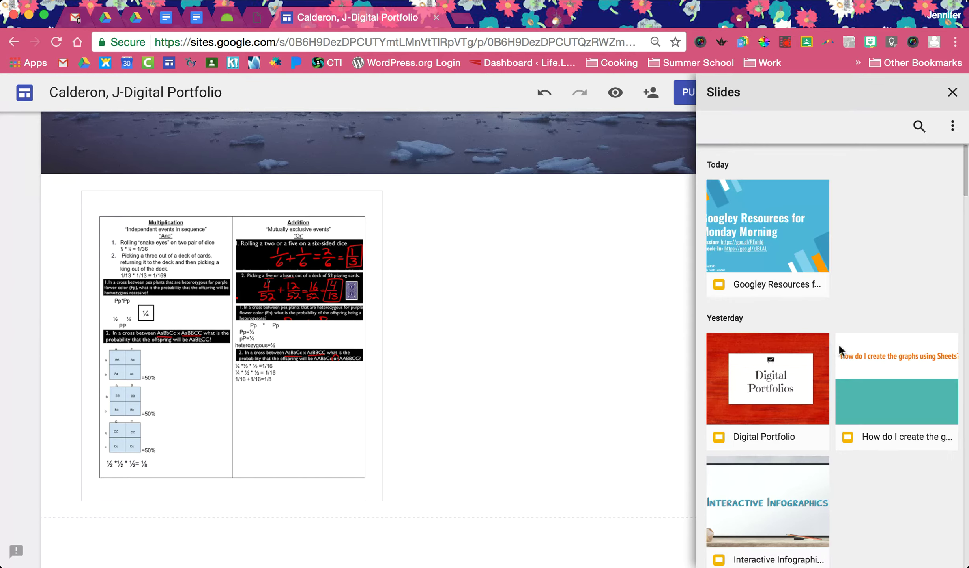
left_click(785, 398)
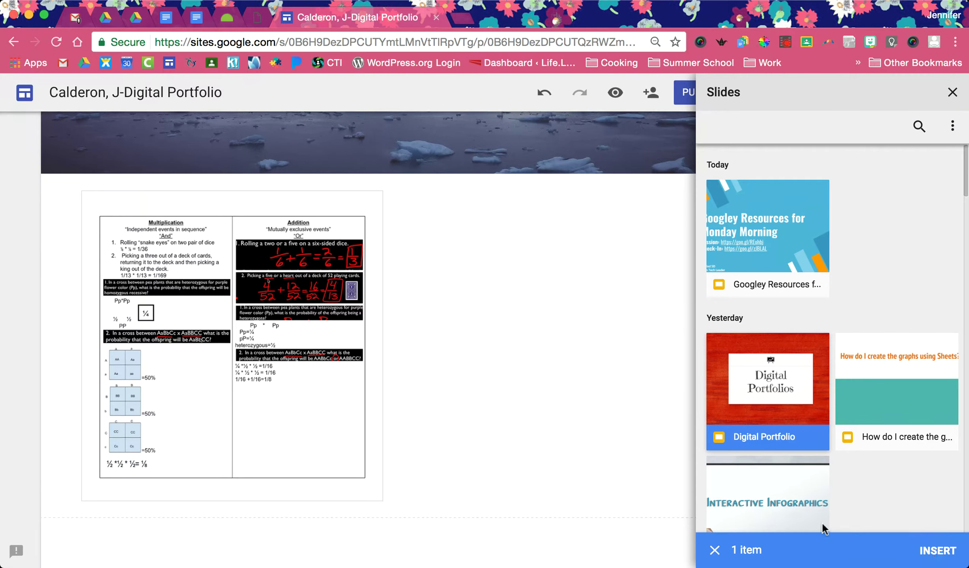
left_click(937, 551)
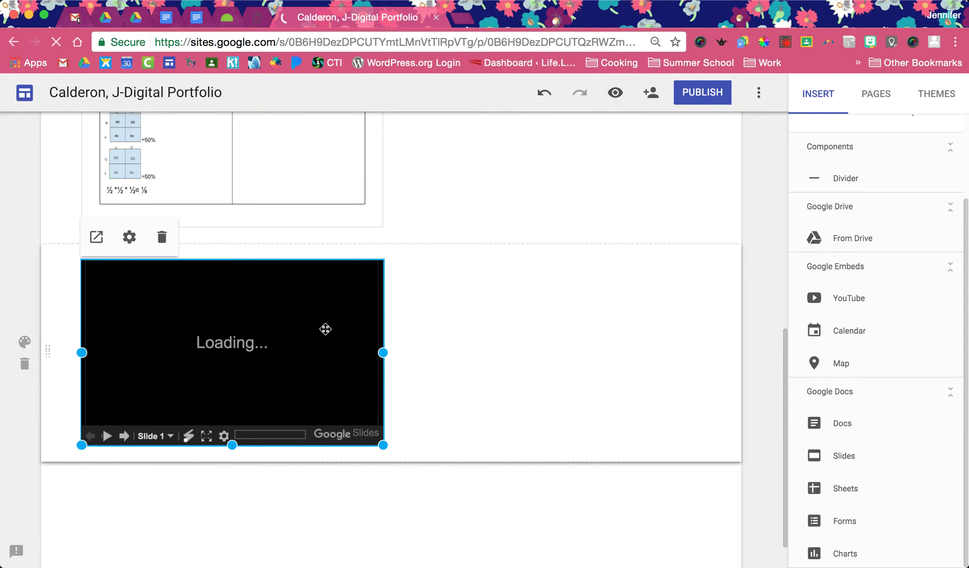
scroll(325, 329, "up", 3)
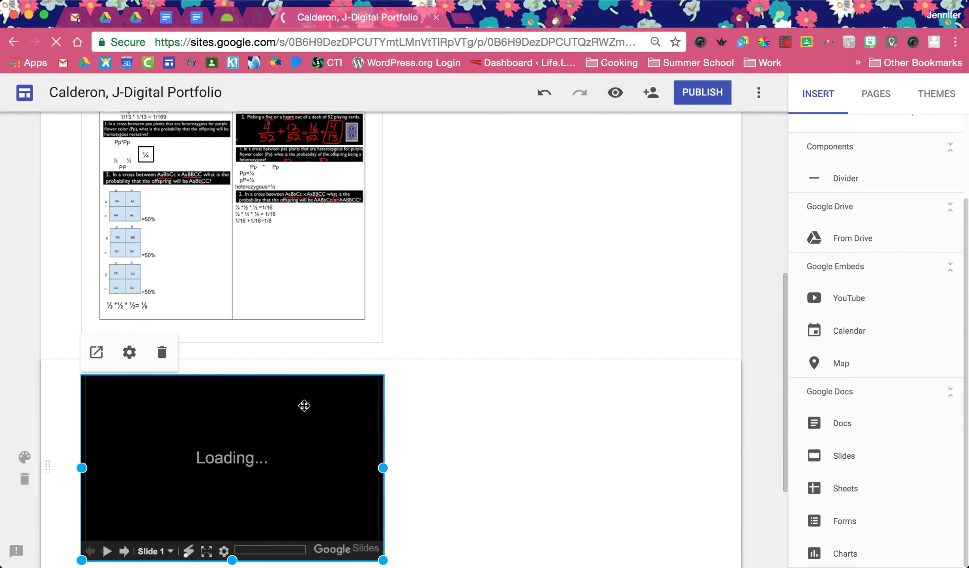
left_click_drag(308, 412, 468, 229)
scroll(469, 230, "up", 3)
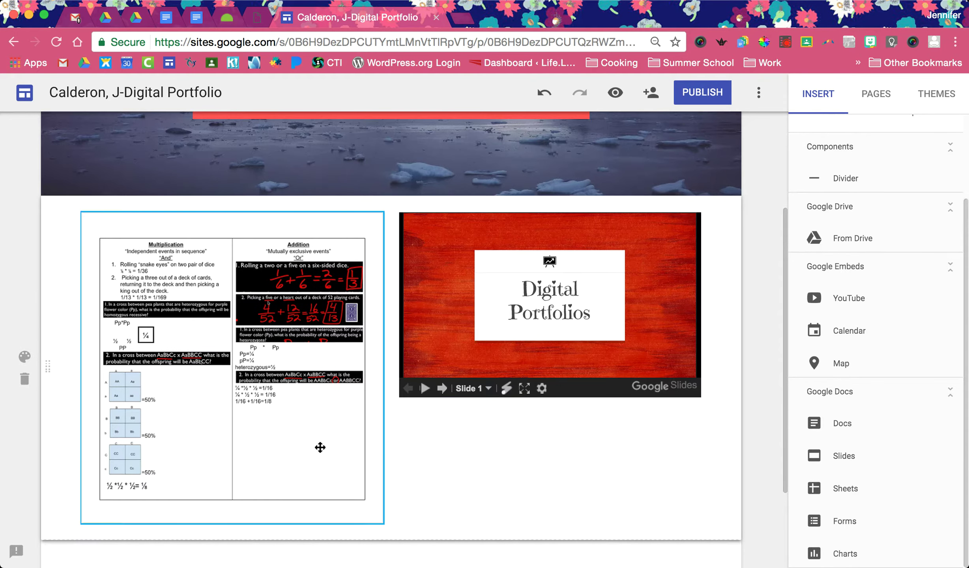
Add a text box below the embedded files reading "Digital Portfolios"
scroll(423, 460, "down", 1)
scroll(423, 455, "down", 2)
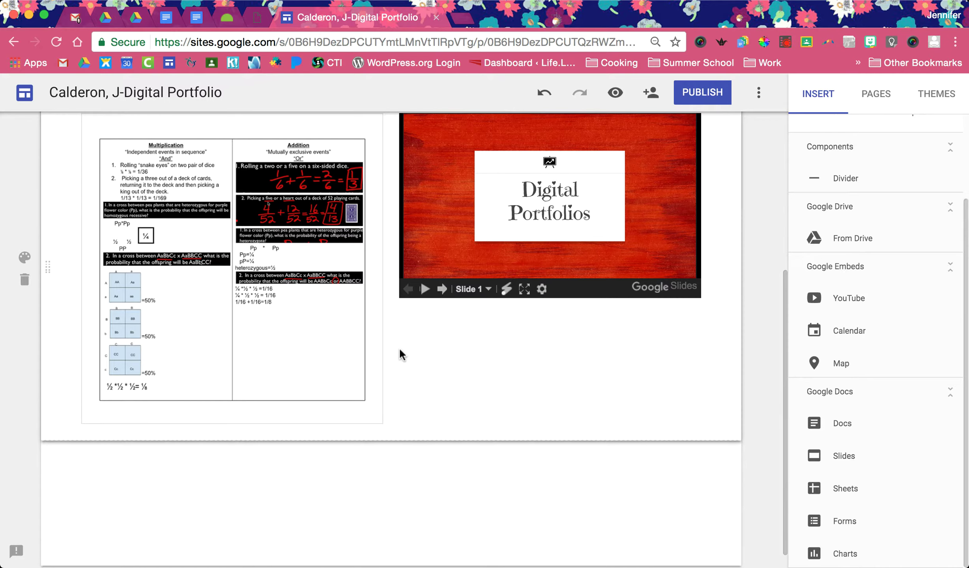
scroll(398, 345, "up", 3)
scroll(397, 346, "down", 1)
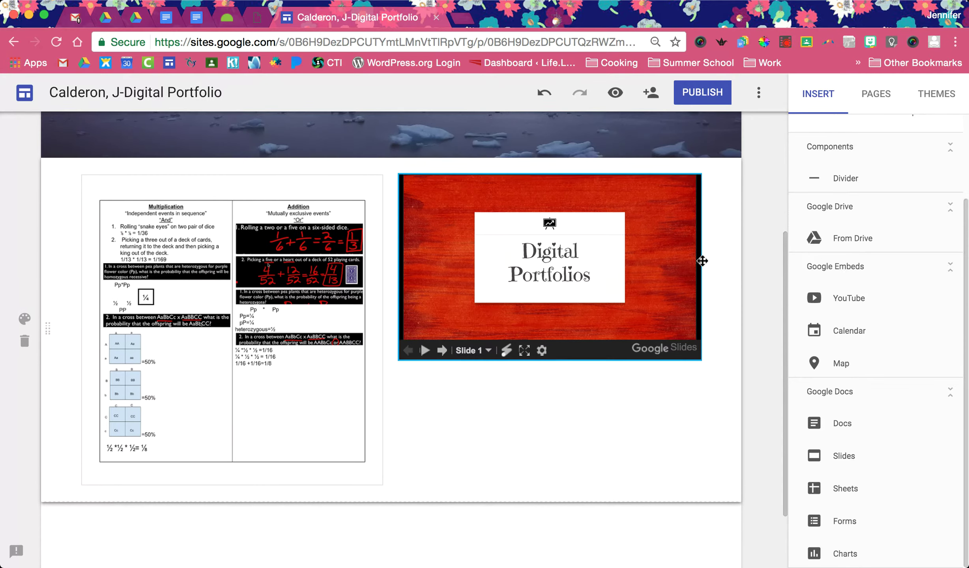
scroll(791, 195, "up", 3)
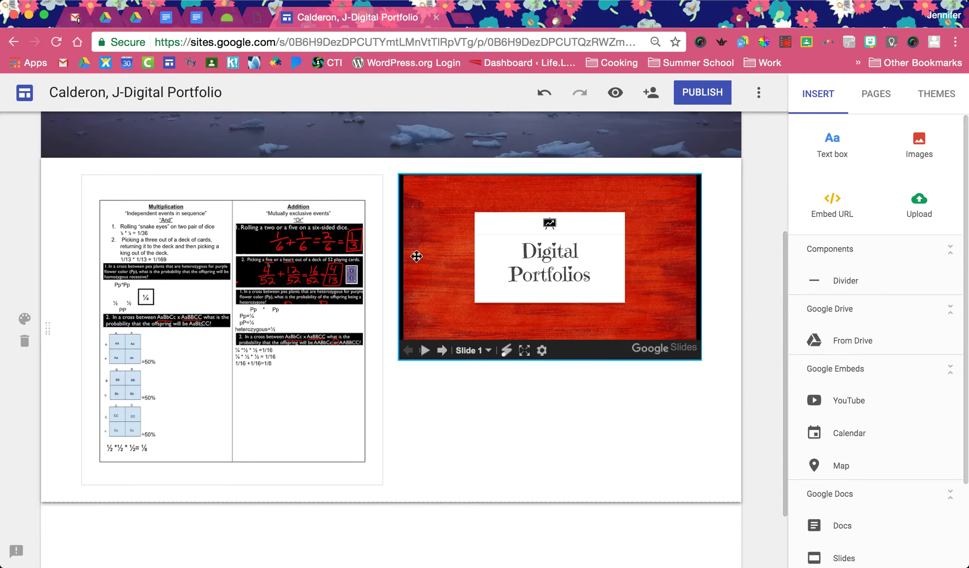
left_click(836, 150)
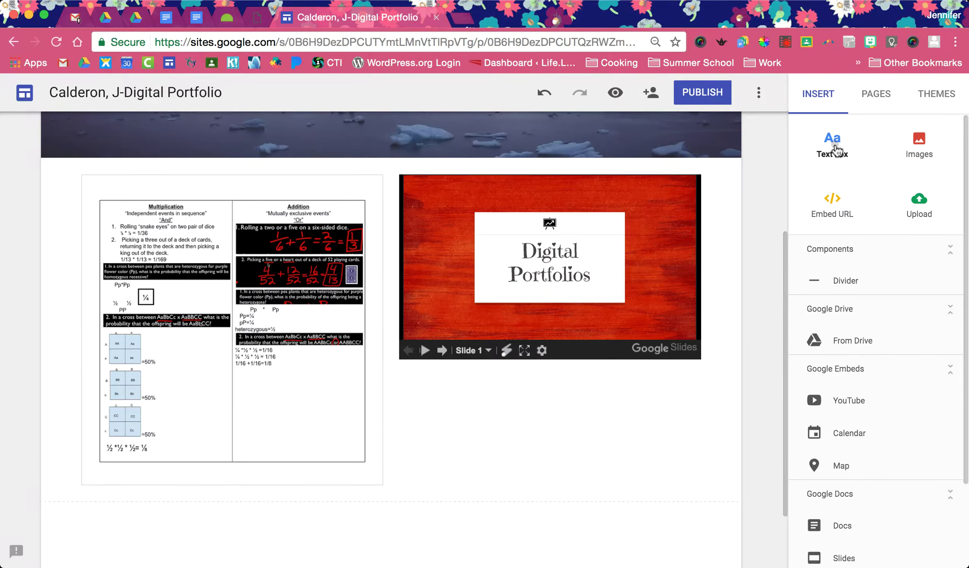
type("D")
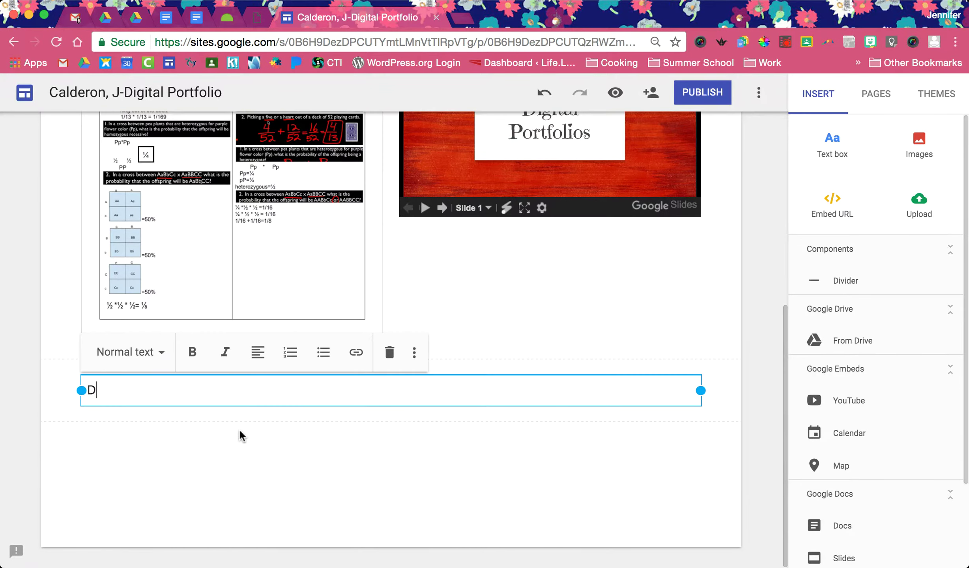
type("igital Portfolios")
key("Return")
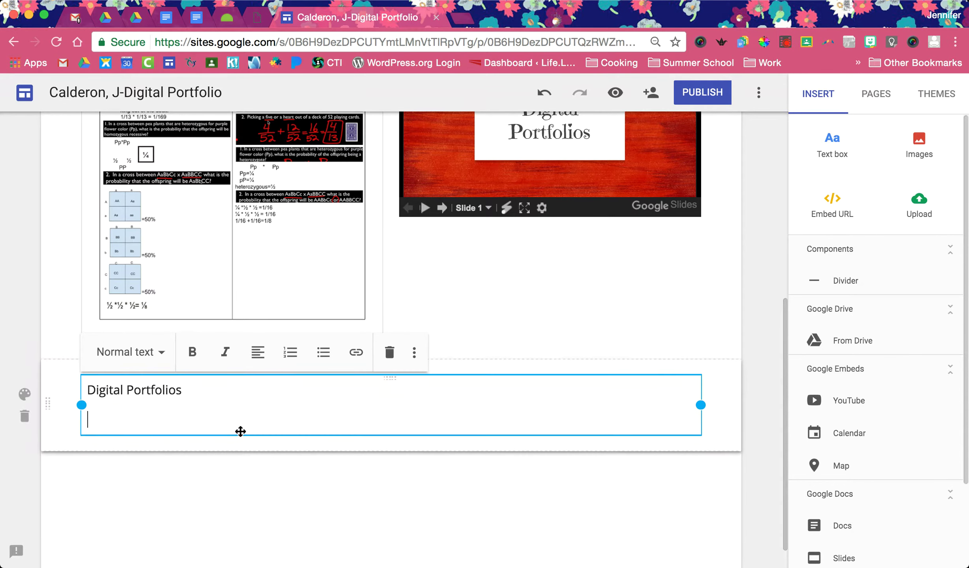
key("BackSpace")
Give the Digital Portfolios text section the Emphasis 2 style and move it above the embedded files
left_click(25, 379)
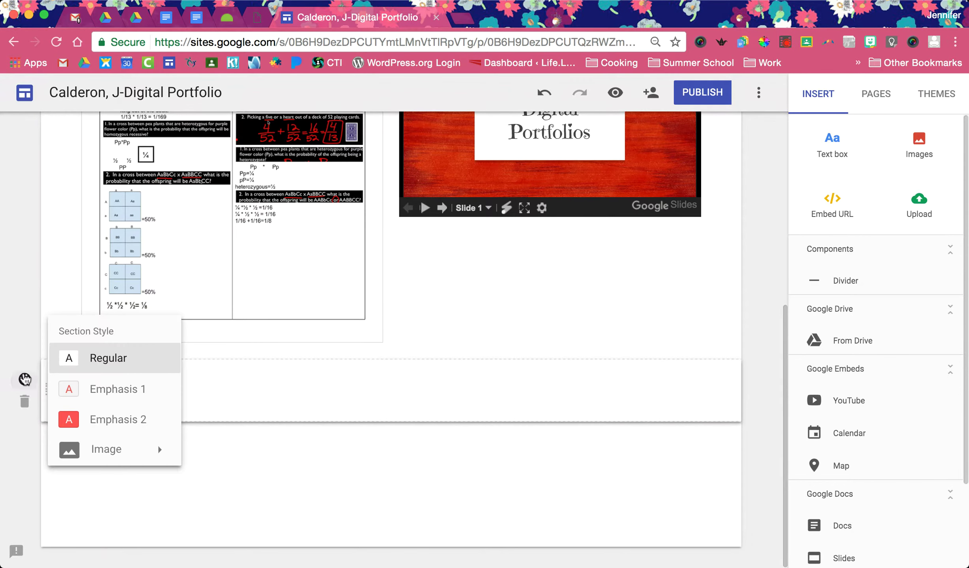
left_click(117, 421)
scroll(212, 390, "up", 3)
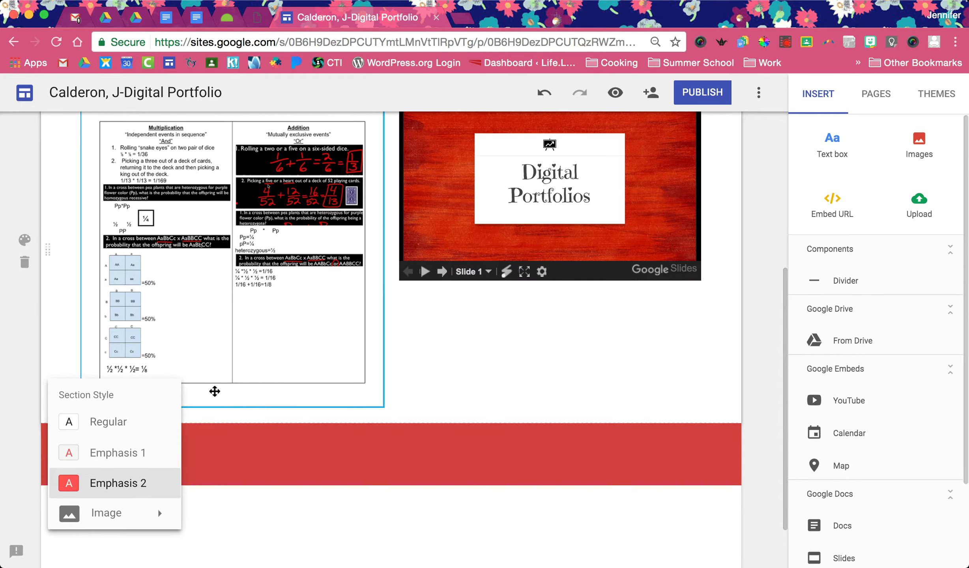
left_click(245, 434)
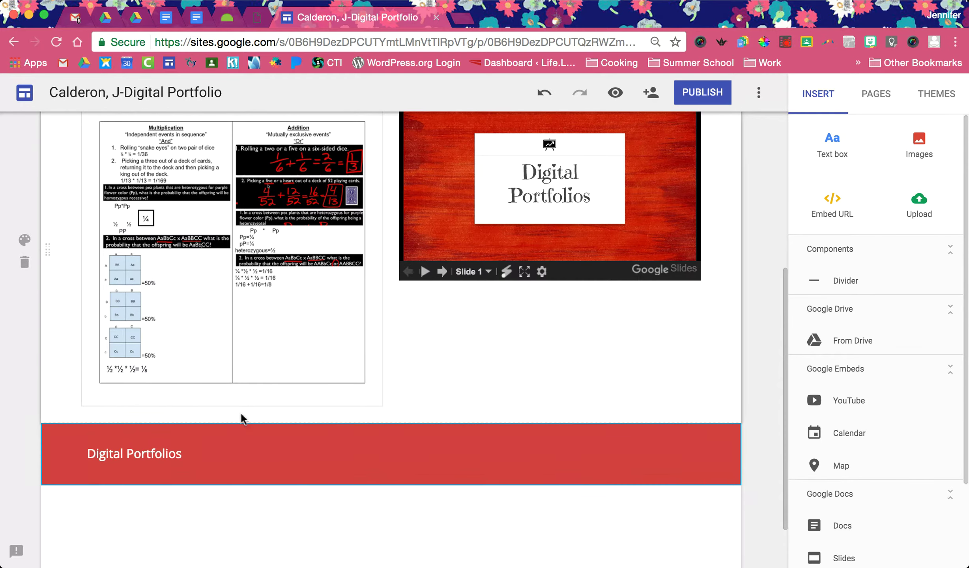
left_click_drag(51, 452, 48, 370)
Add a text box reading "Sample 1" below the embedded document and presentation
scroll(231, 458, "down", 5)
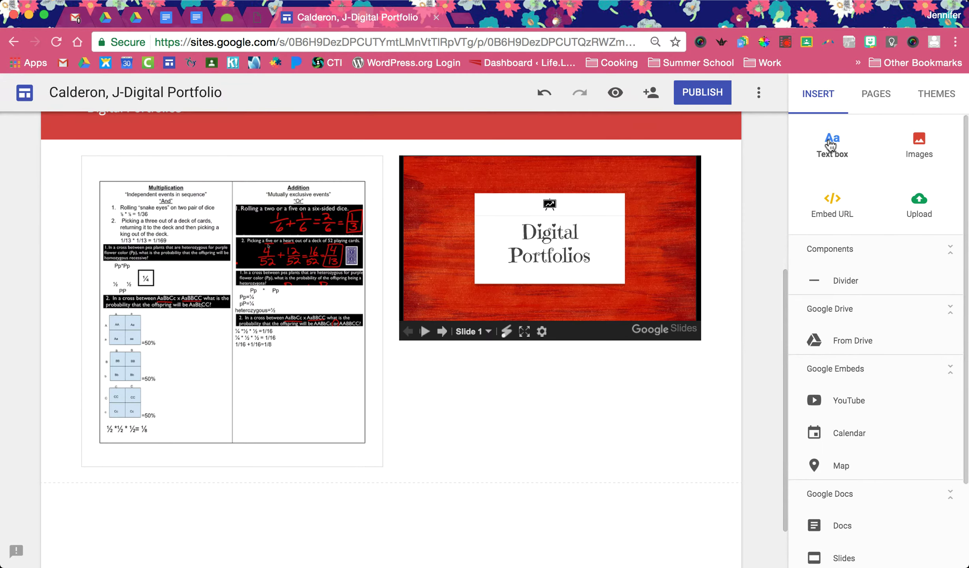
left_click(830, 142)
type("Sample 1")
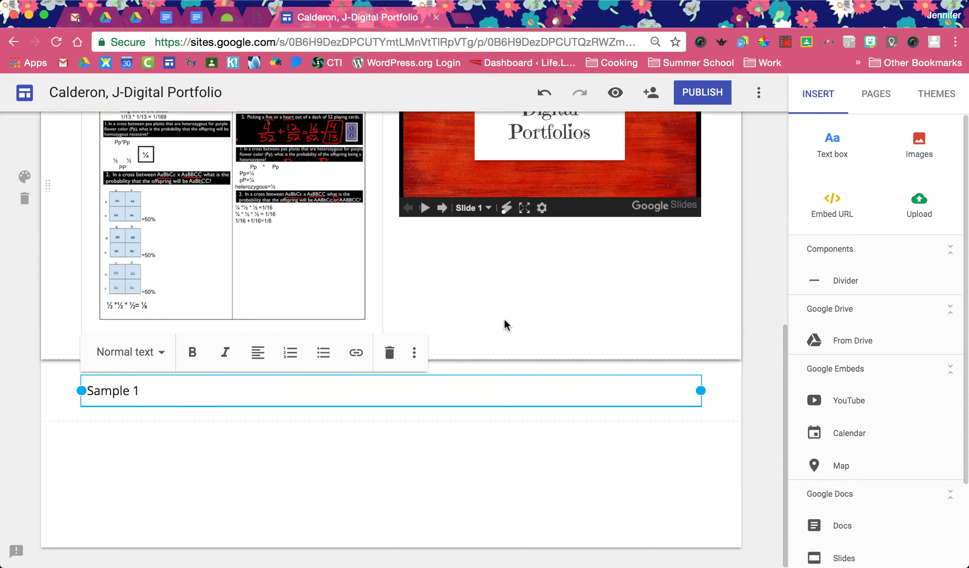
left_click(411, 446)
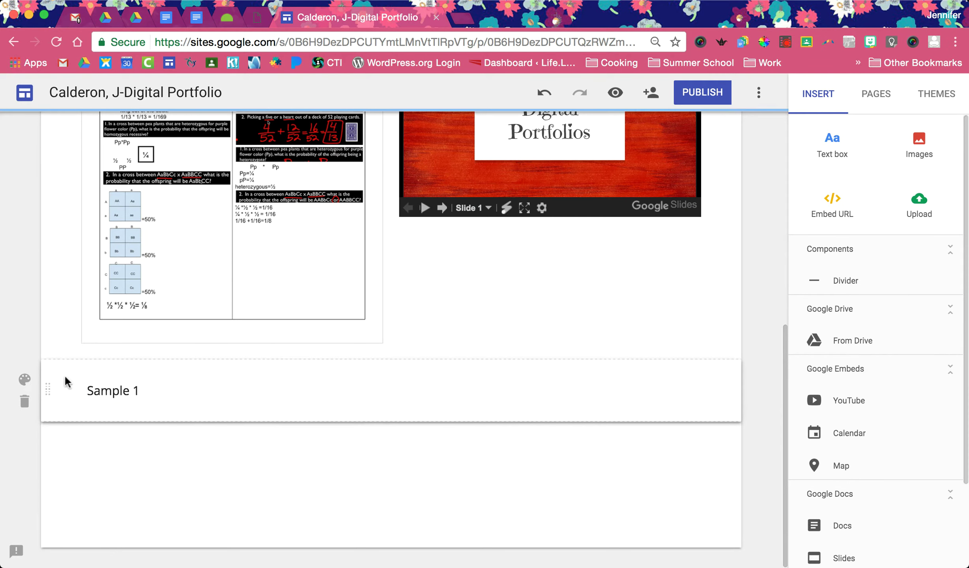
Apply the Emphasis 2 section style to the Sample 1 section and review the page layout
left_click(24, 381)
left_click(73, 417)
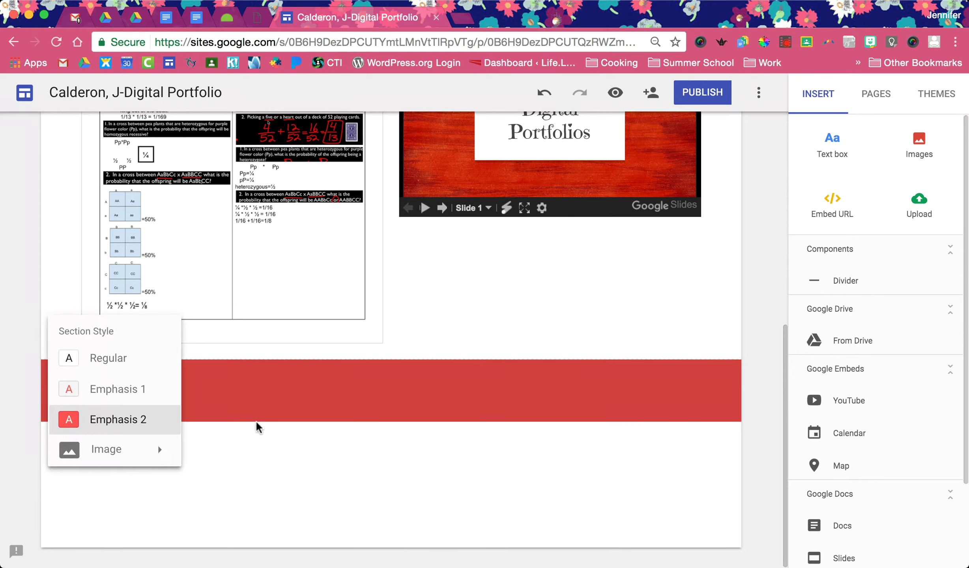
left_click(616, 461)
scroll(617, 461, "up", 5)
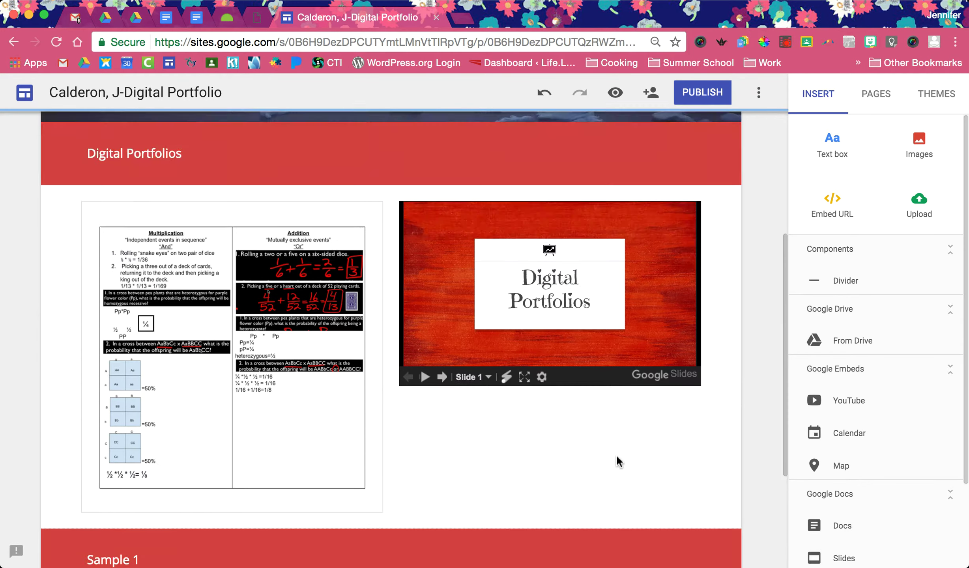
scroll(618, 460, "down", 3)
scroll(617, 459, "up", 4)
scroll(617, 458, "up", 5)
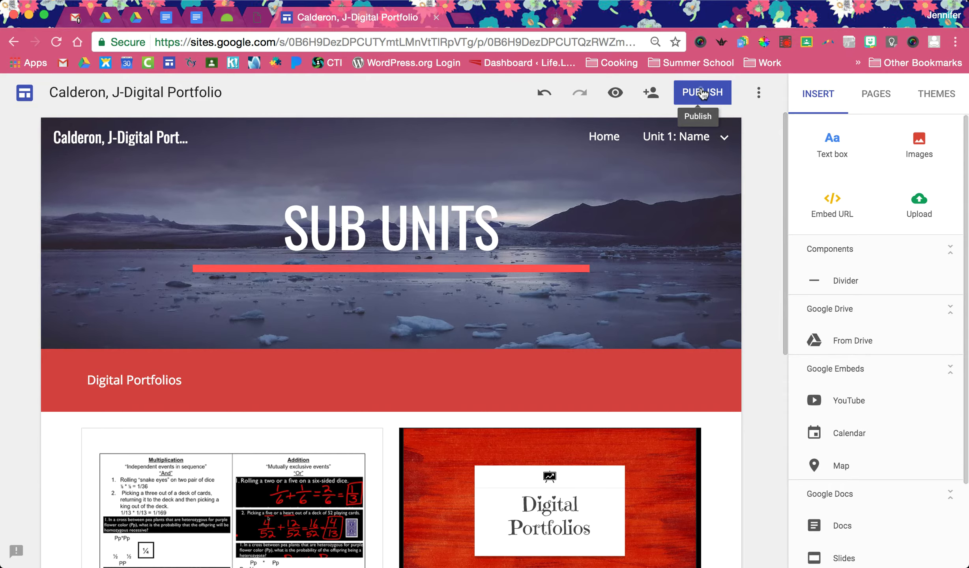
Publish the site with a location made of the owner's surname and initial followed by "bioportfolio"
left_click(702, 93)
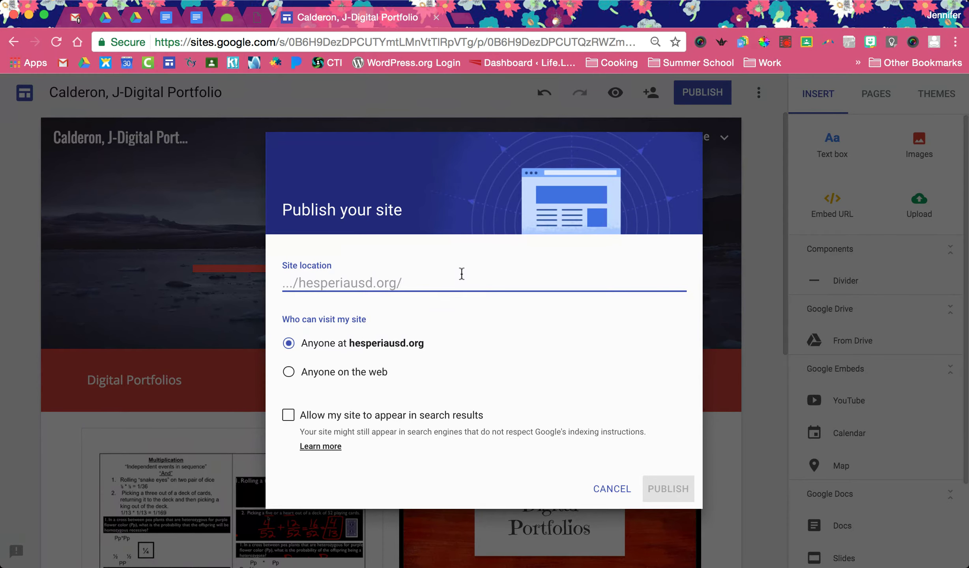
type("calderonj")
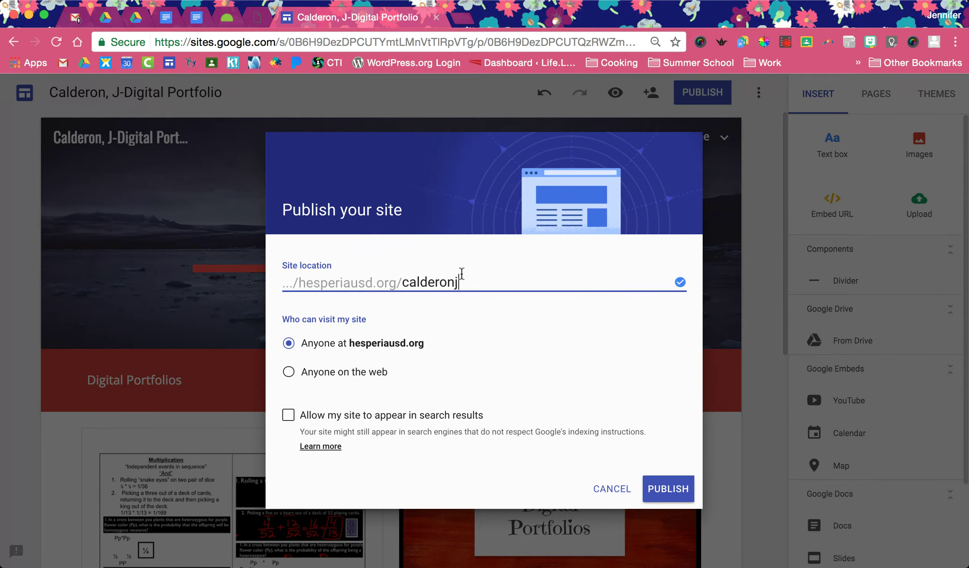
type("b")
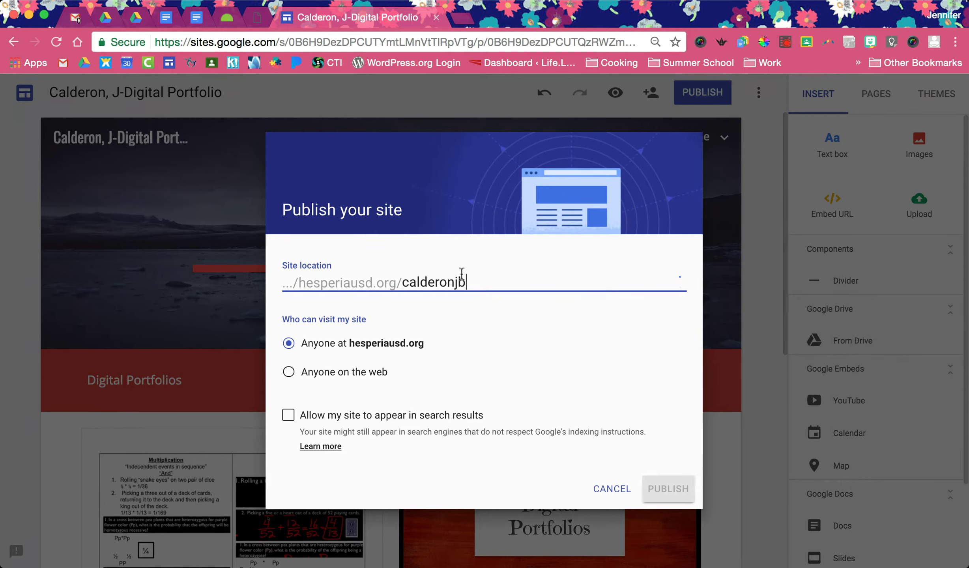
type("ioportfolio")
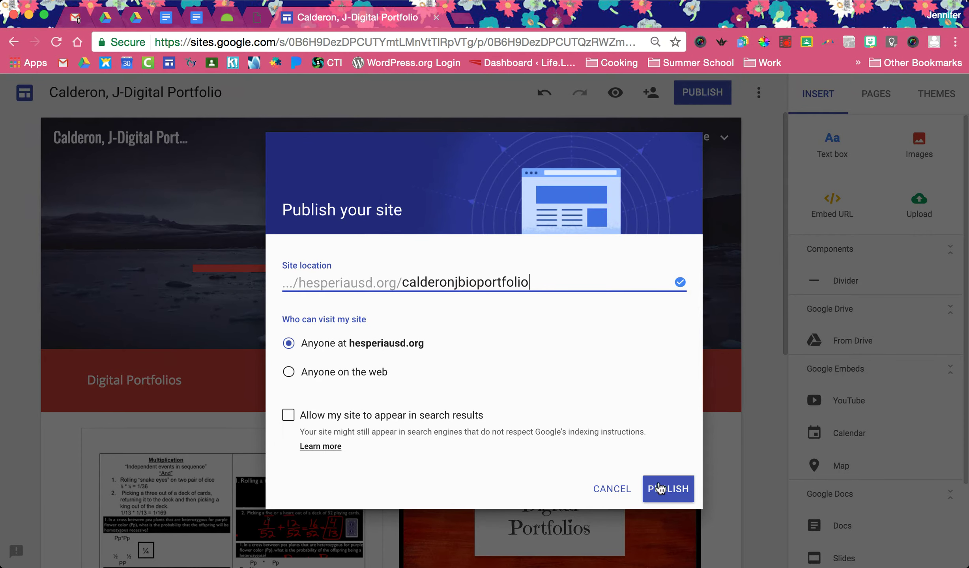
left_click(660, 488)
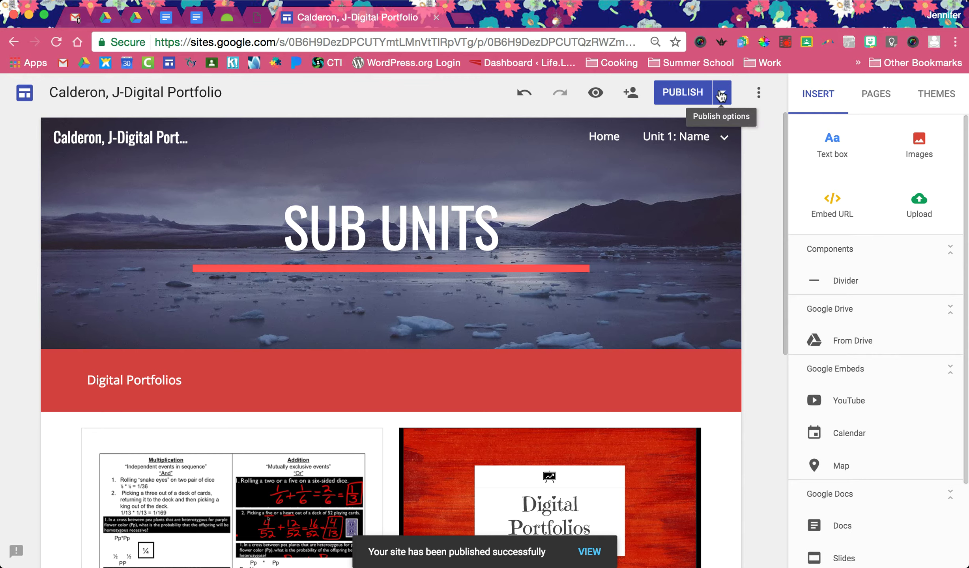
View the published site and check its Home, Unit 1: Name and Sub Units pages, ending on Home
left_click(721, 95)
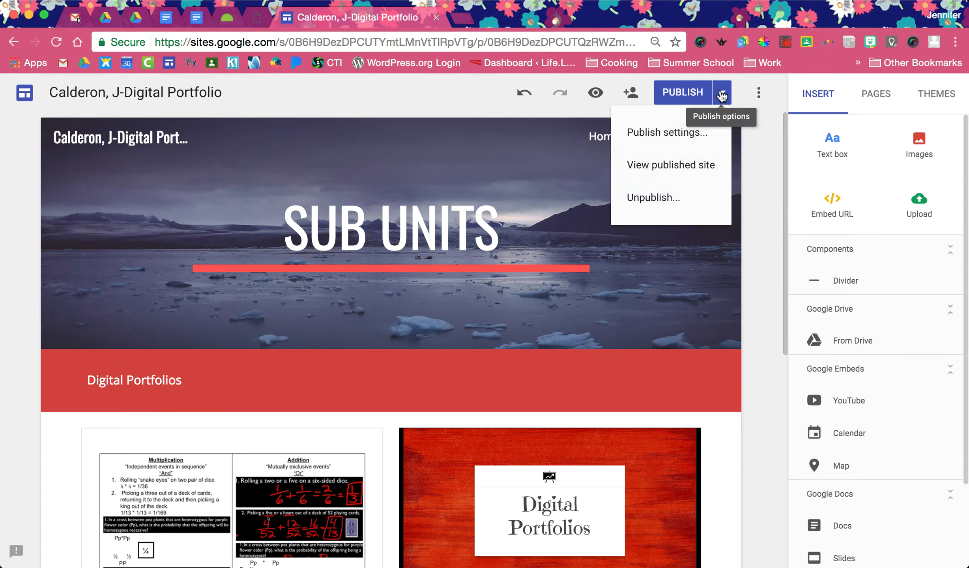
left_click(705, 157)
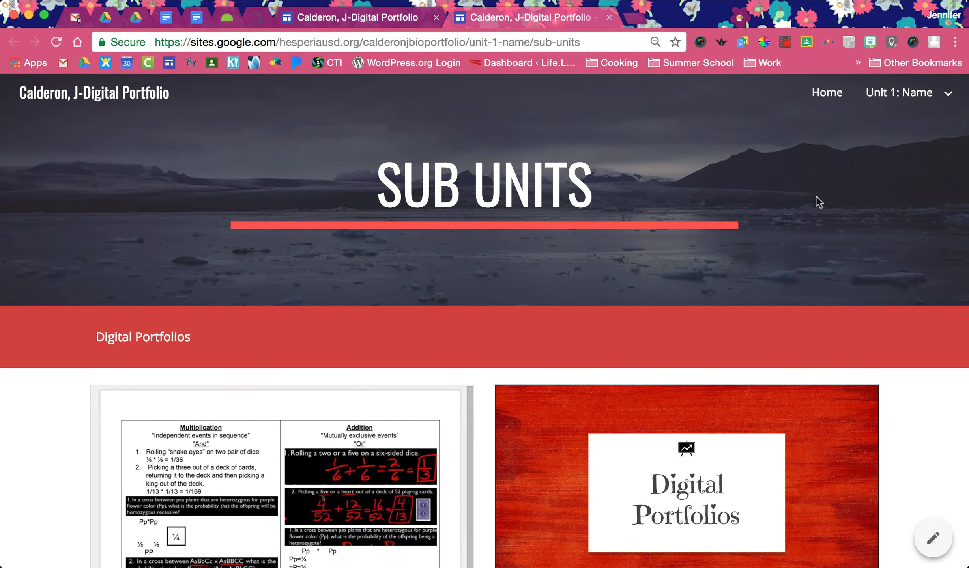
left_click(821, 99)
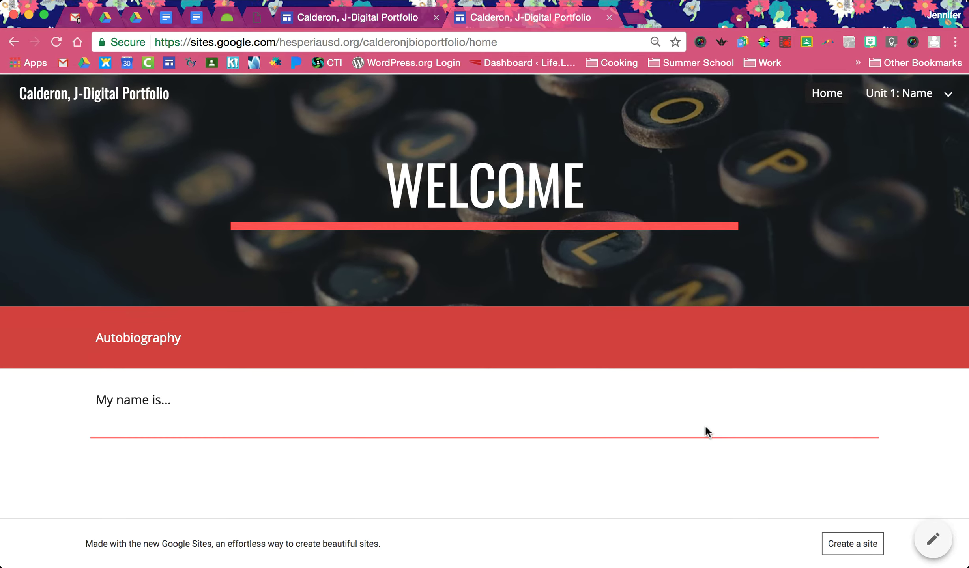
left_click(897, 97)
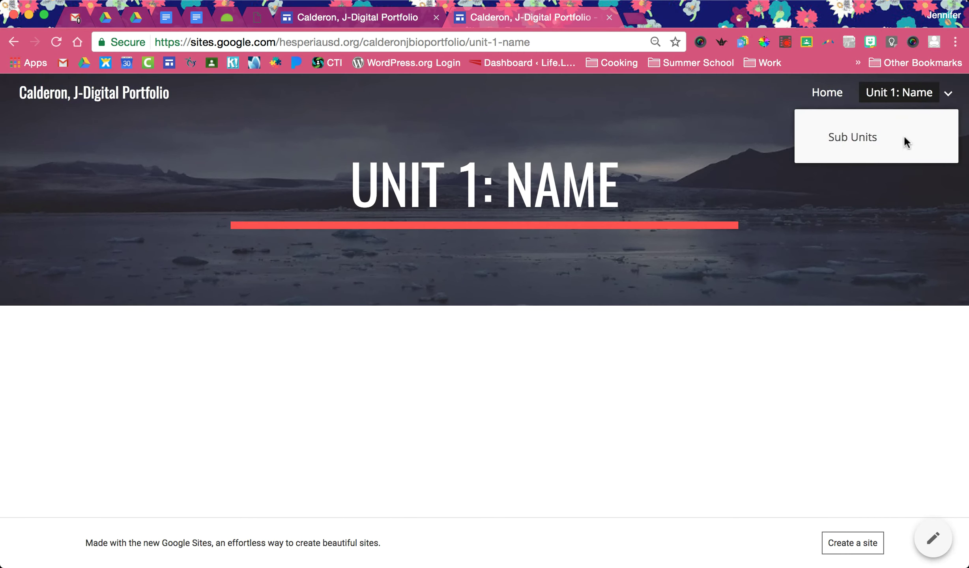
left_click(848, 145)
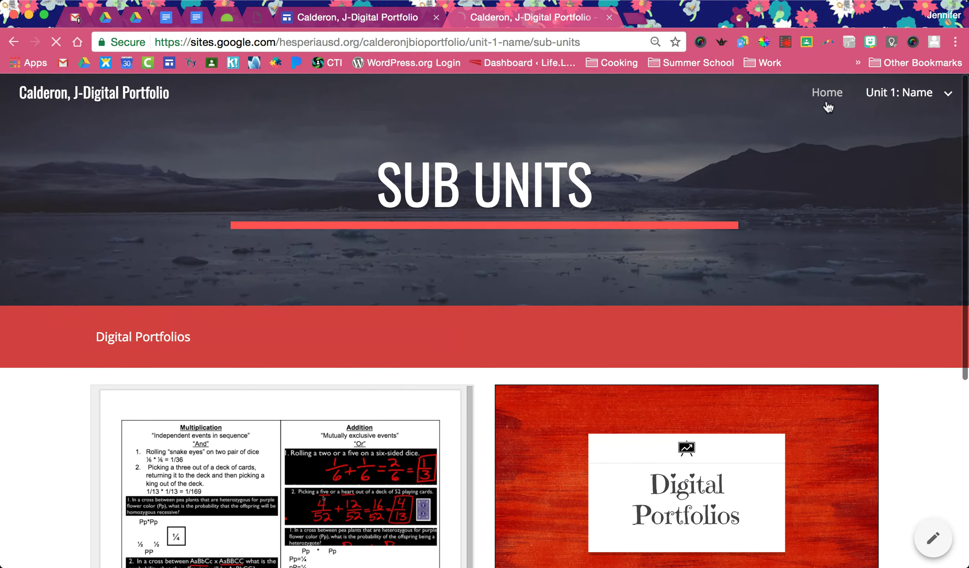
left_click(827, 102)
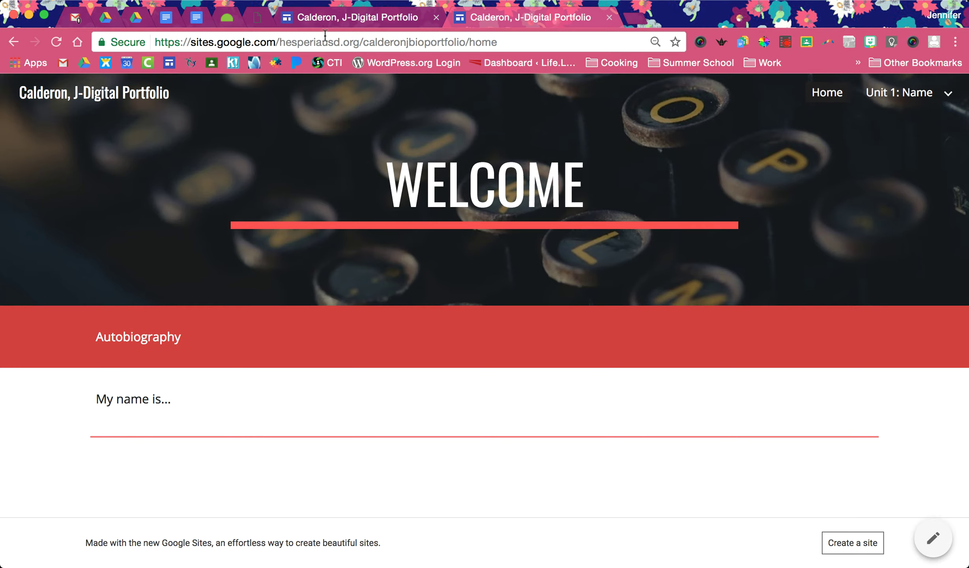
Select the published site's address, and open the Digital Portfolio Links form from TEACHING MATERIALS > ACE Biology in Google Drive
left_click(409, 45)
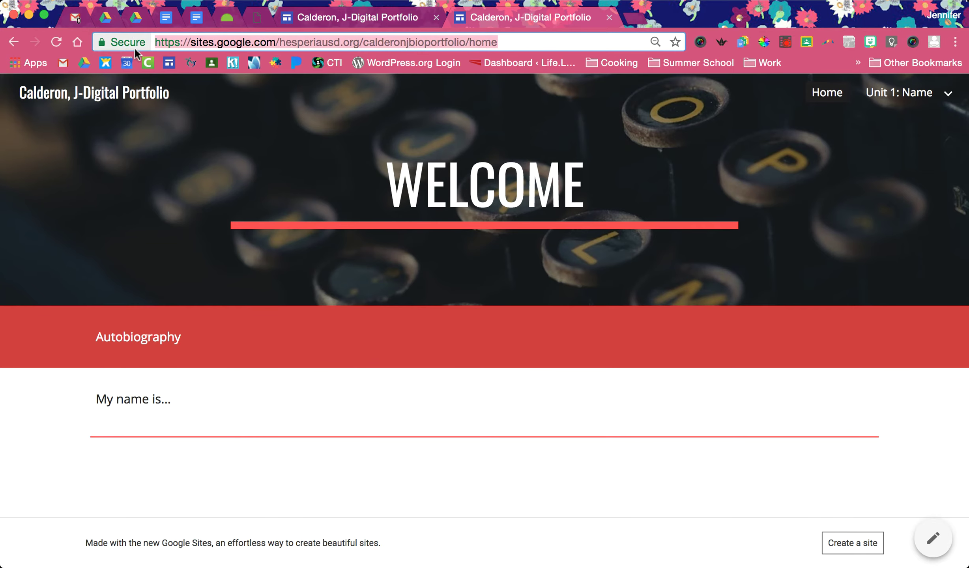
left_click(110, 23)
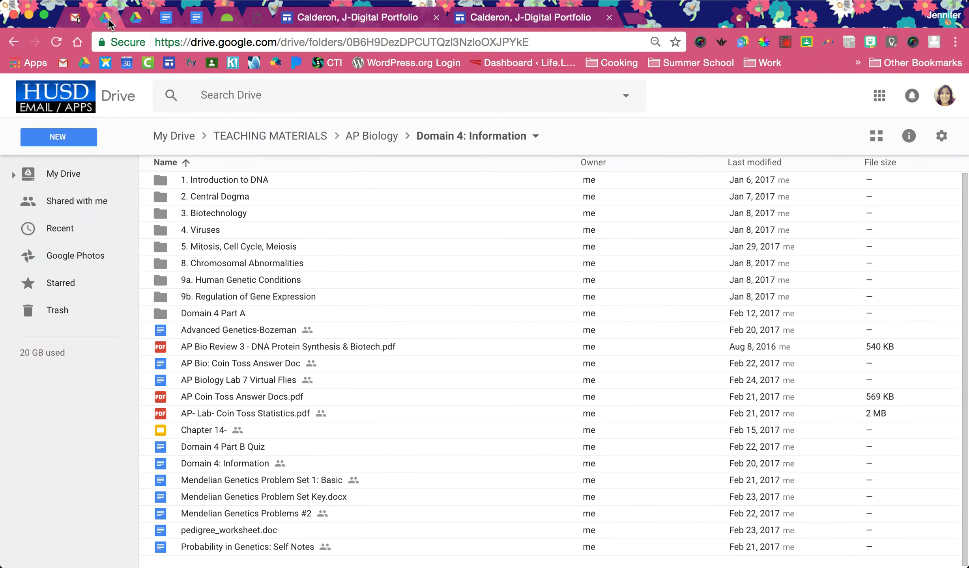
left_click(136, 18)
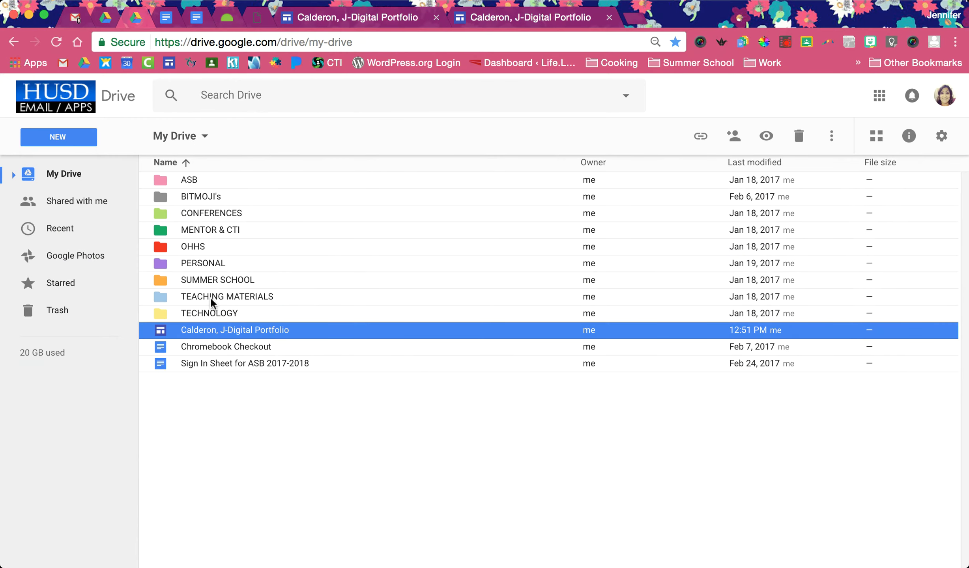
double_click(235, 295)
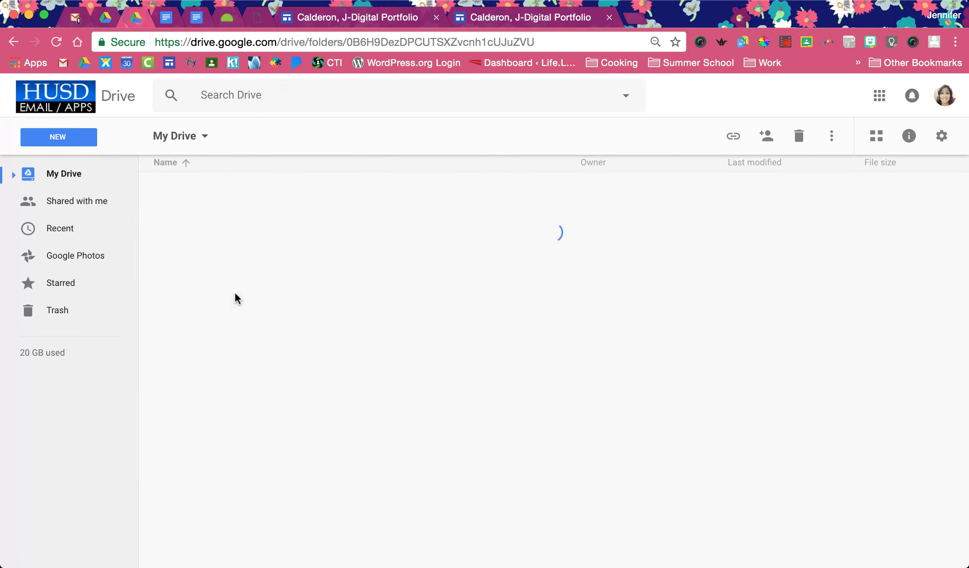
double_click(203, 213)
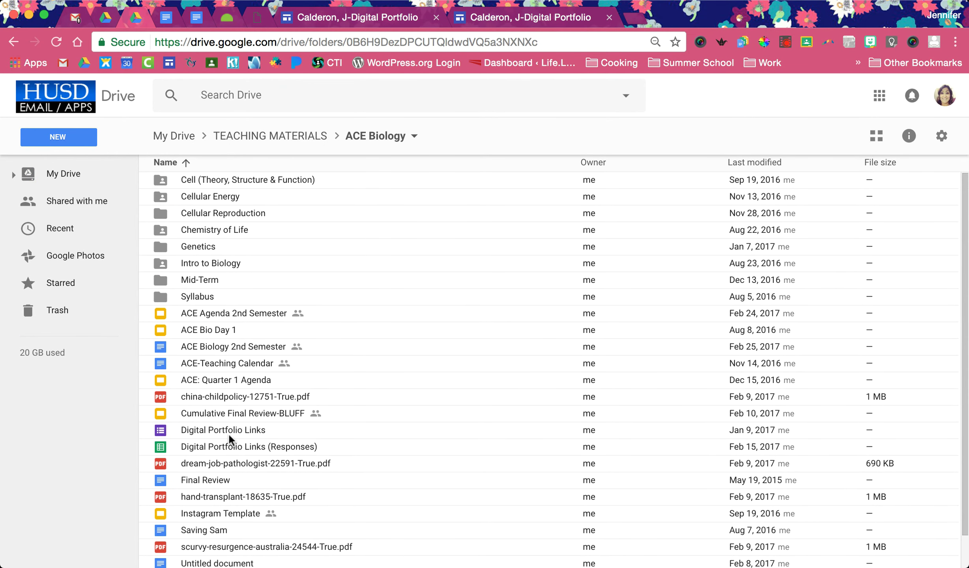
double_click(229, 432)
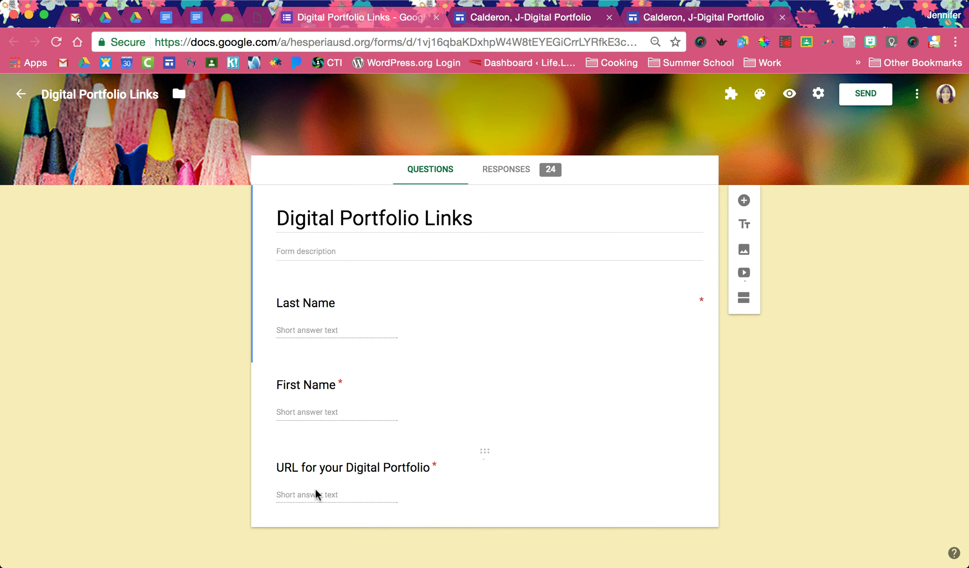
Return to the published site and the ACE Biology folder in Google Drive, and open the Digital Portfolio Links (Responses) spreadsheet
left_click(667, 16)
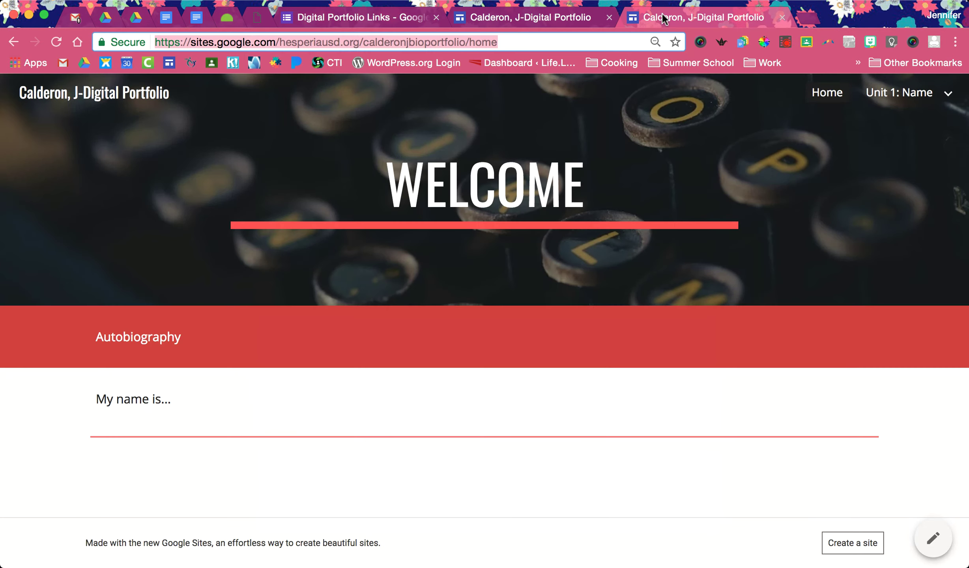
left_click(106, 18)
left_click(135, 17)
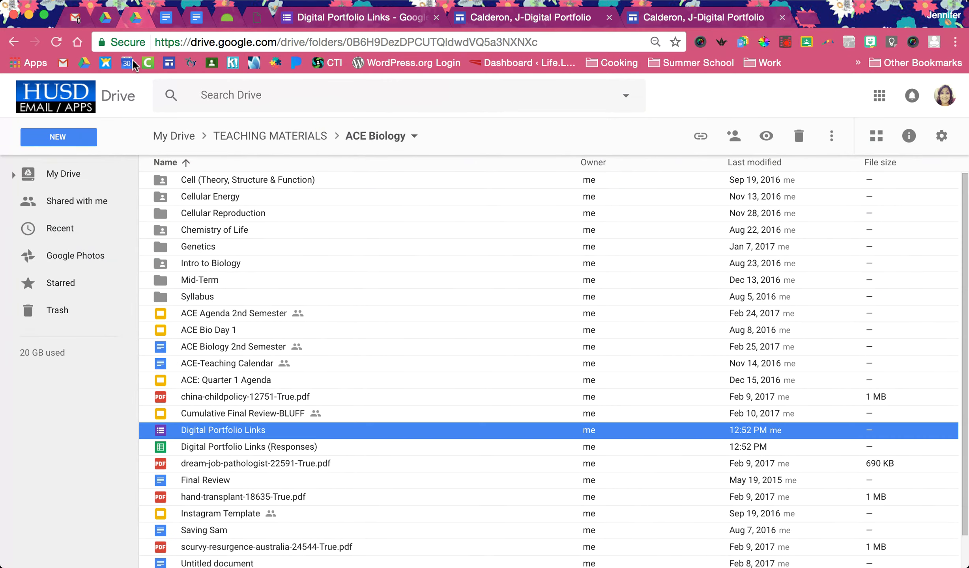
double_click(199, 448)
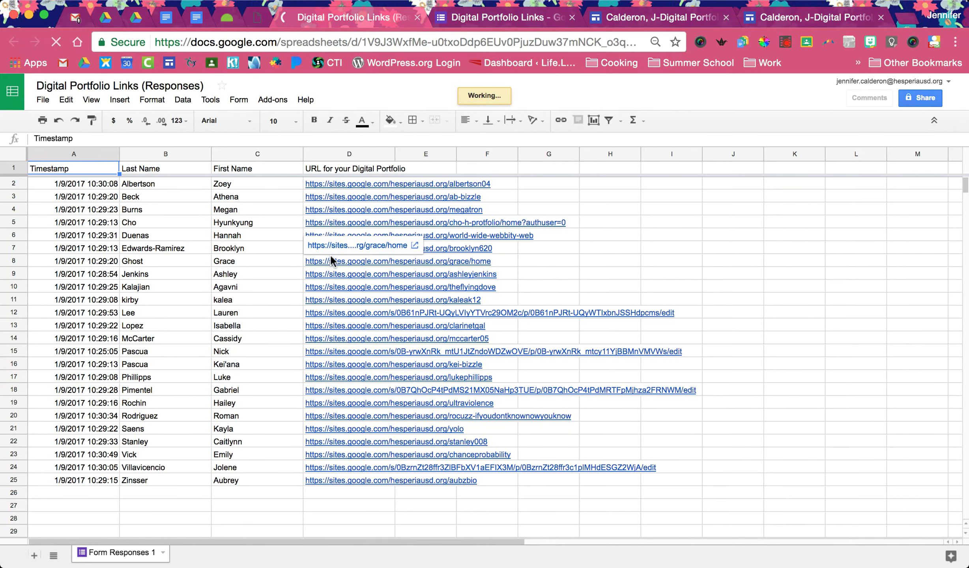
Open the student portfolio linked in row 8 of the responses and go to its Unit 5: Molecular Genetics page
left_click(348, 245)
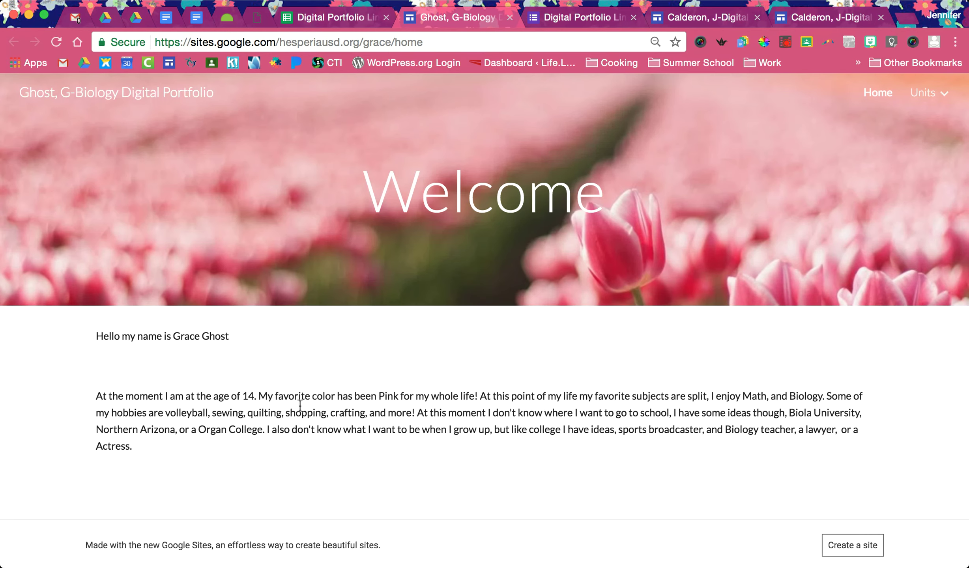
left_click(920, 94)
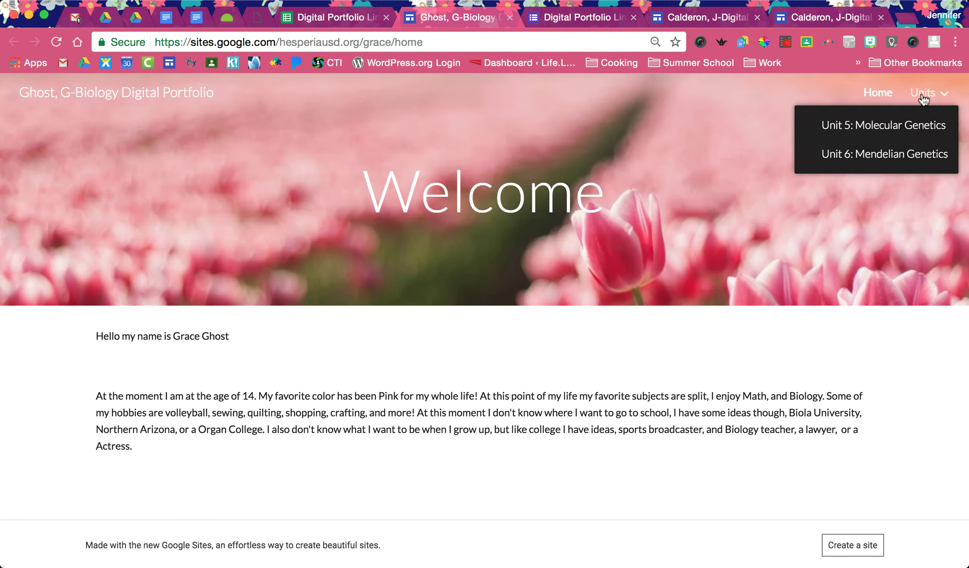
left_click(920, 123)
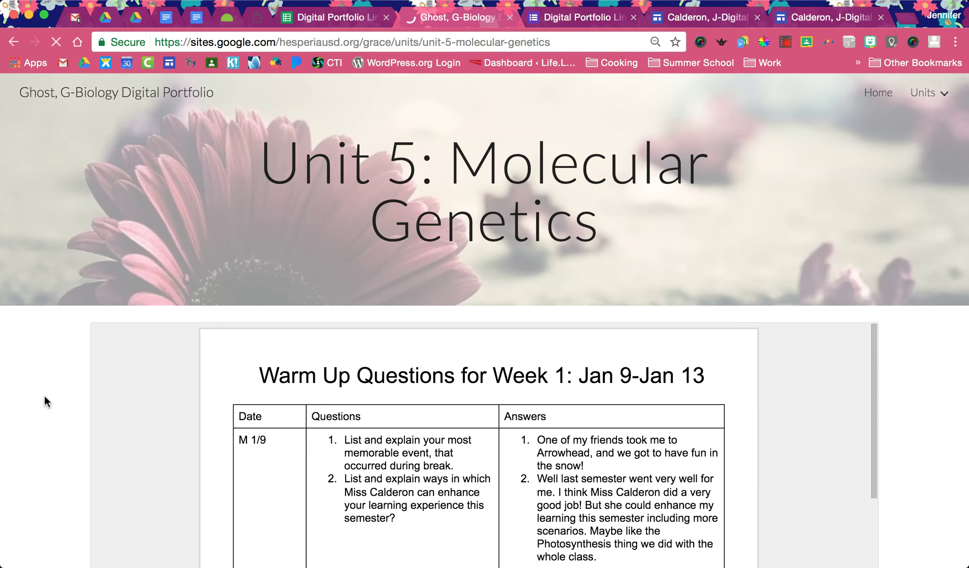
Examine the embedded warm-up questions, DNA Structure documents, review questions and DNA replication photos on the student's Unit 5 page
scroll(43, 394, "down", 1)
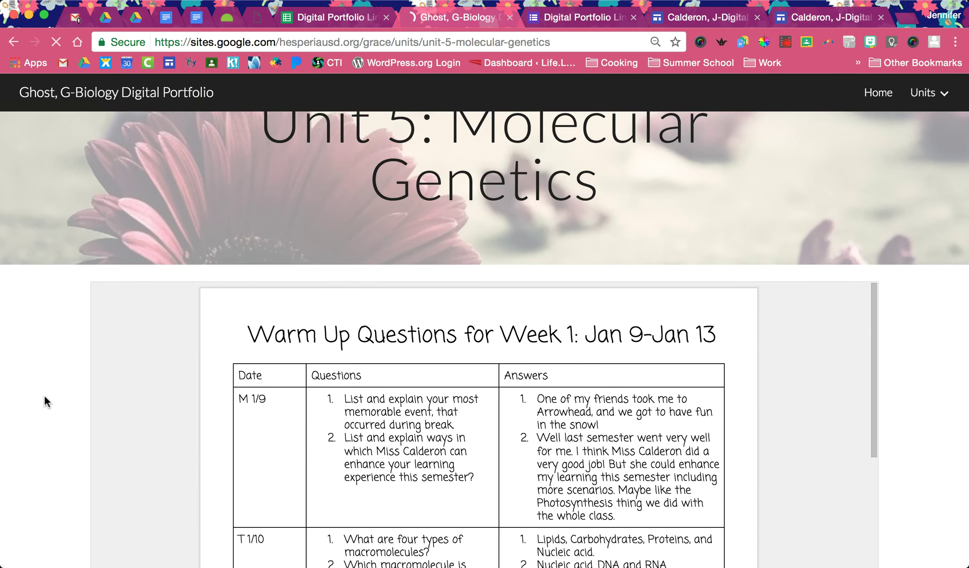
scroll(44, 394, "down", 3)
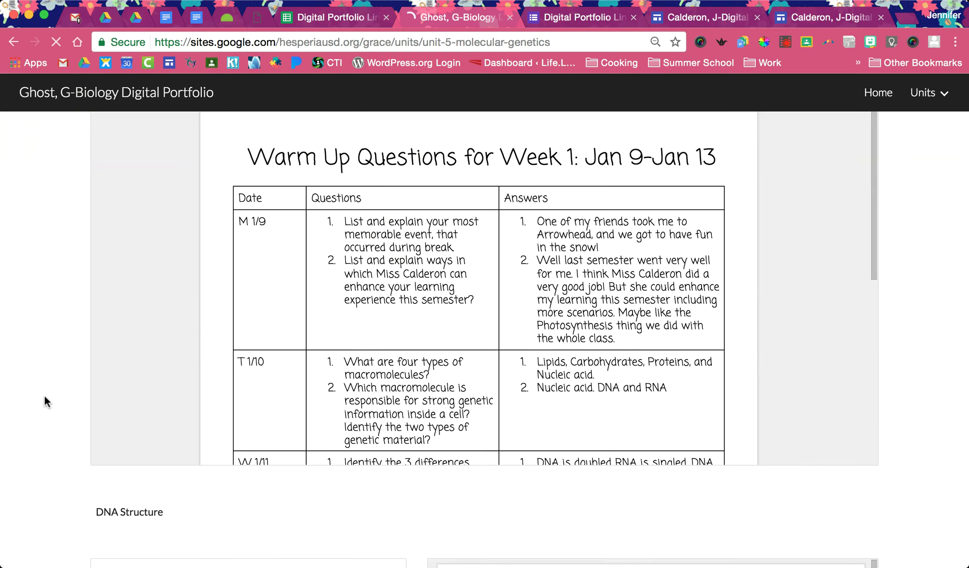
scroll(45, 398, "down", 3)
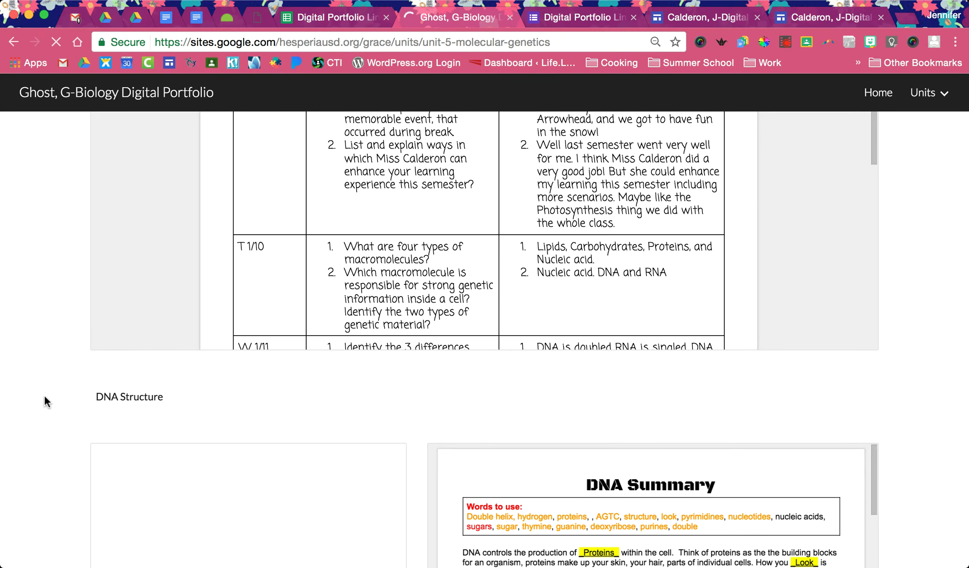
scroll(45, 400, "down", 2)
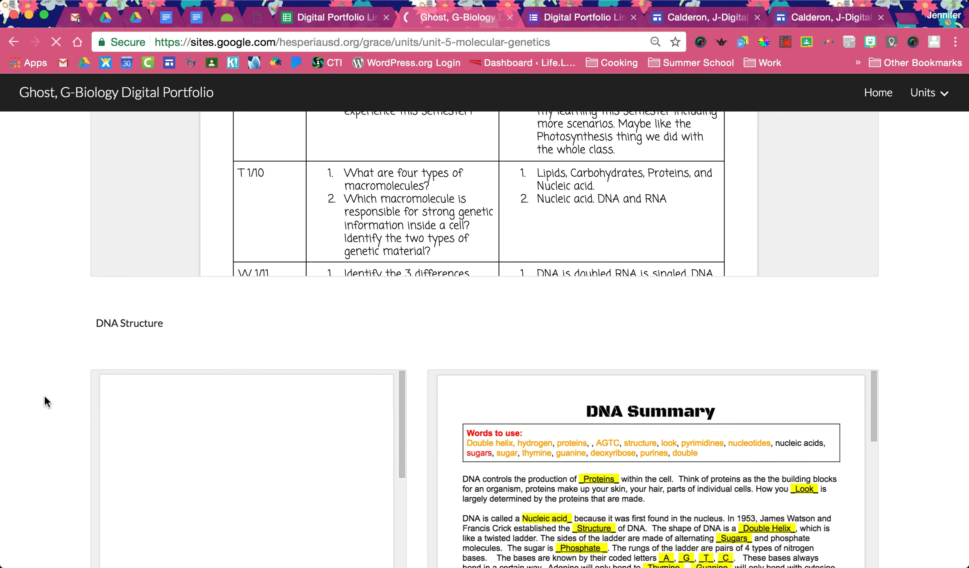
scroll(46, 399, "down", 4)
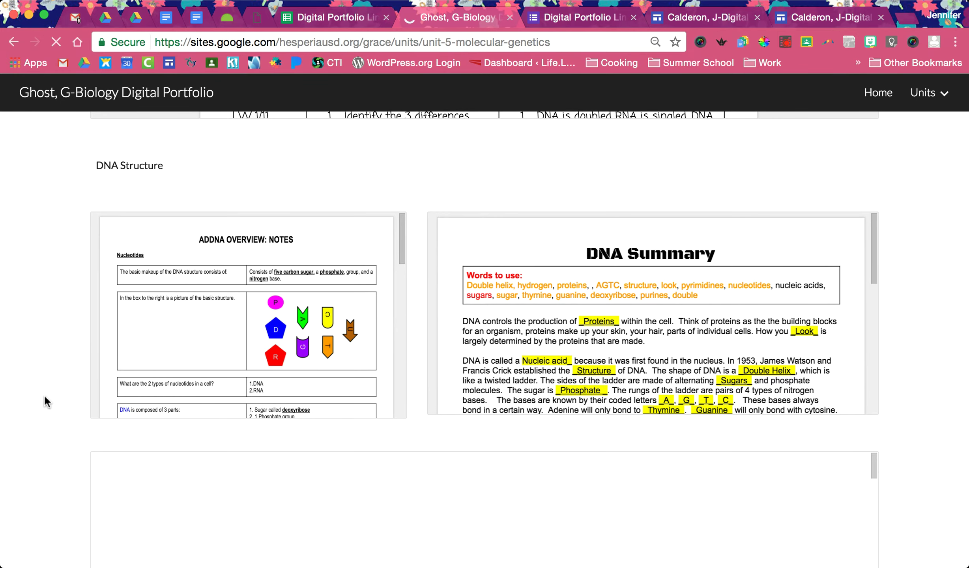
scroll(71, 398, "down", 4)
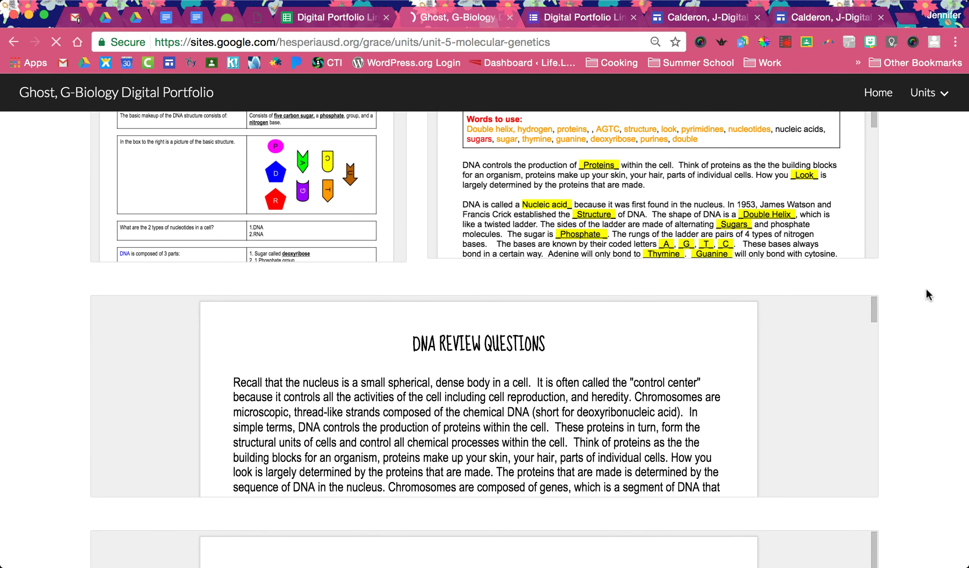
scroll(926, 290, "down", 2)
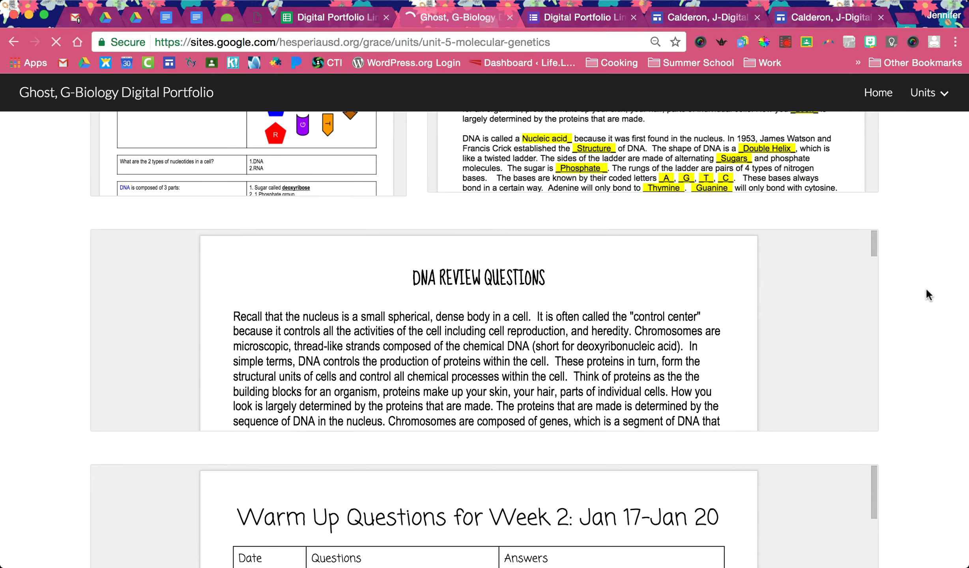
scroll(927, 291, "down", 3)
scroll(926, 291, "down", 10)
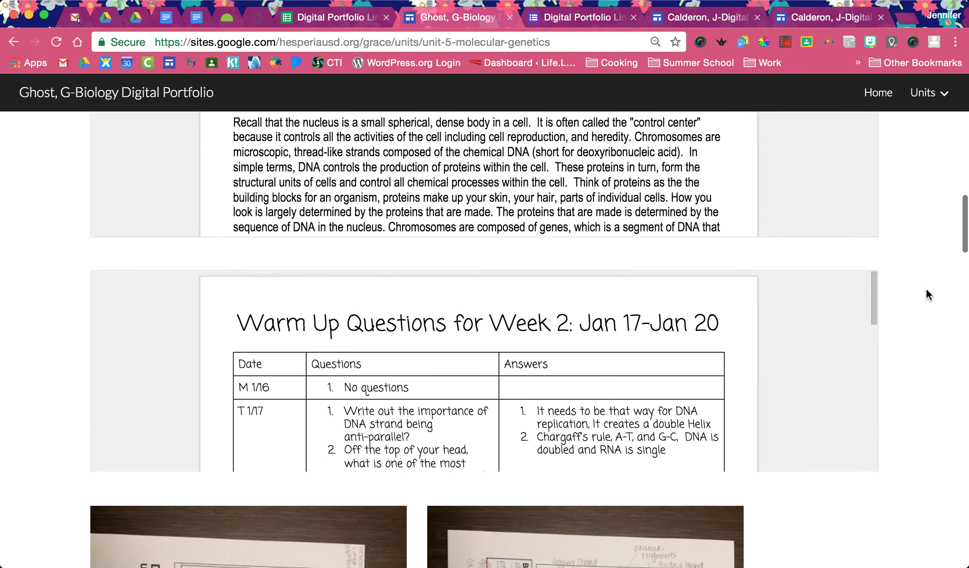
scroll(925, 291, "down", 2)
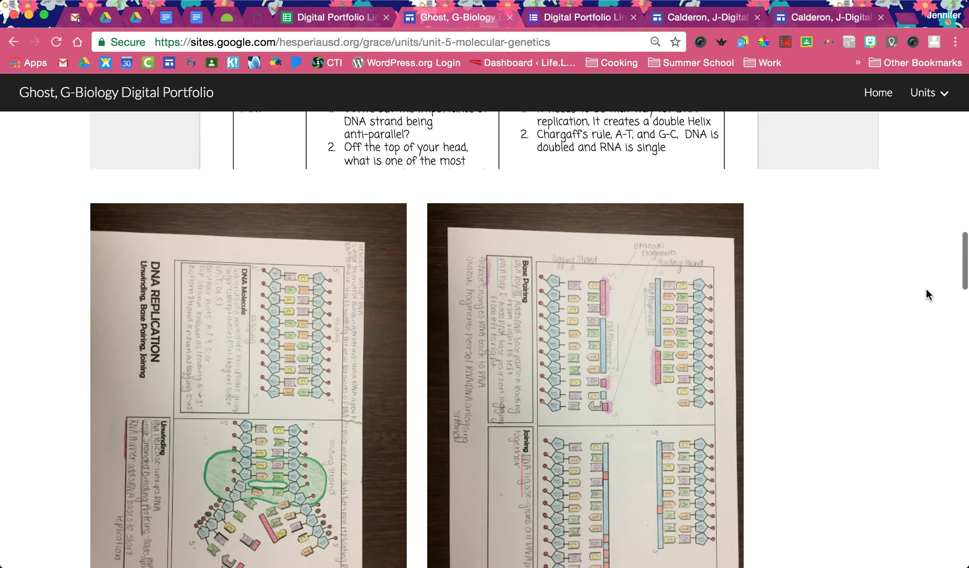
scroll(926, 291, "up", 2)
scroll(926, 290, "down", 4)
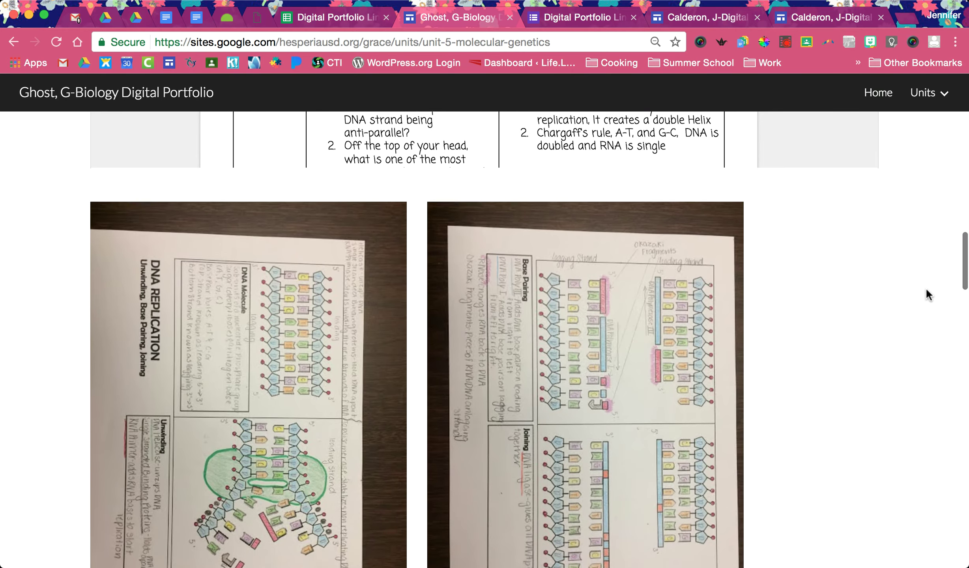
scroll(926, 290, "down", 2)
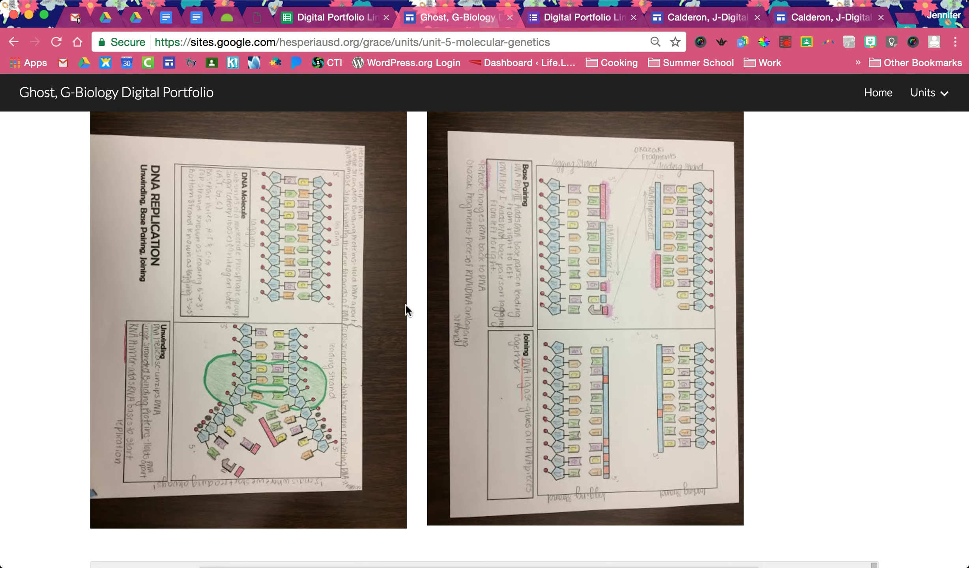
scroll(406, 310, "up", 2)
scroll(407, 309, "down", 1)
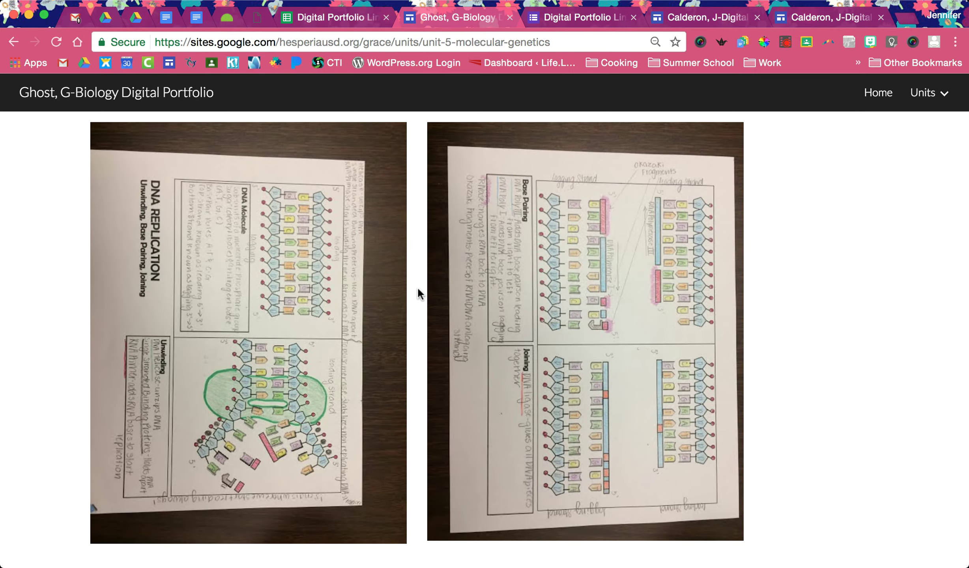
Examine the rest of the student's Unit 5 page, from the Week 3 warm-up questions through the summaries to the Protein Synthesis Video
scroll(419, 294, "down", 8)
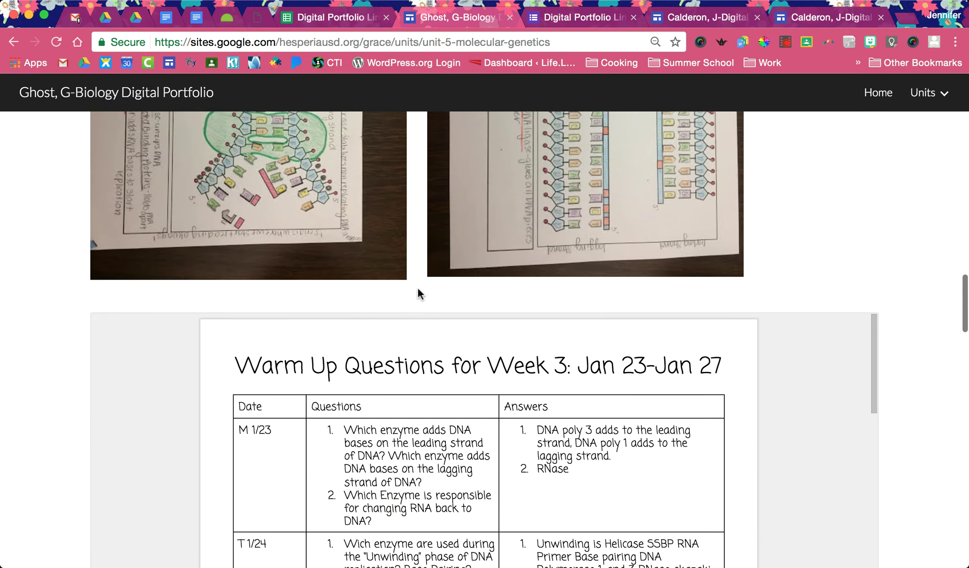
scroll(880, 428, "down", 12)
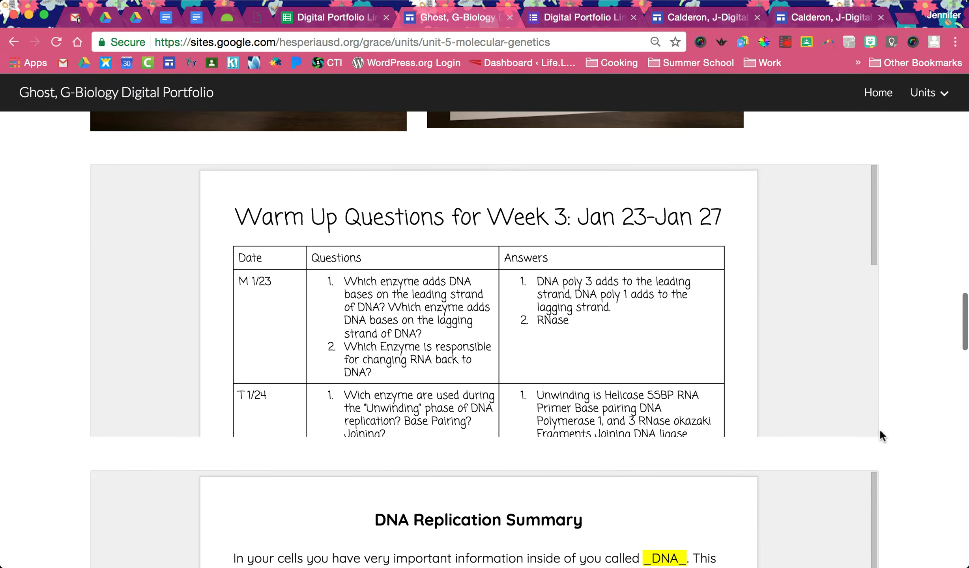
scroll(880, 431, "down", 20)
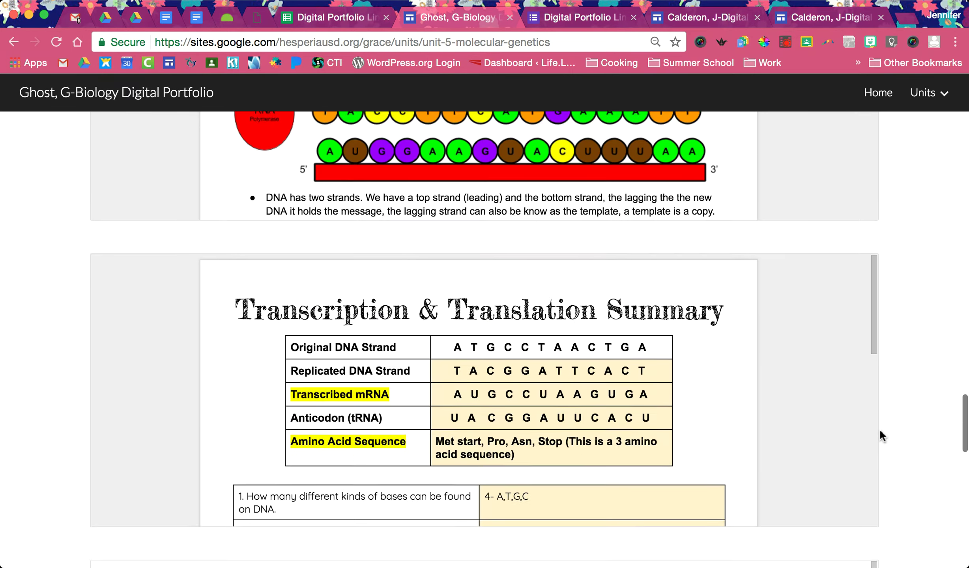
scroll(880, 428, "down", 3)
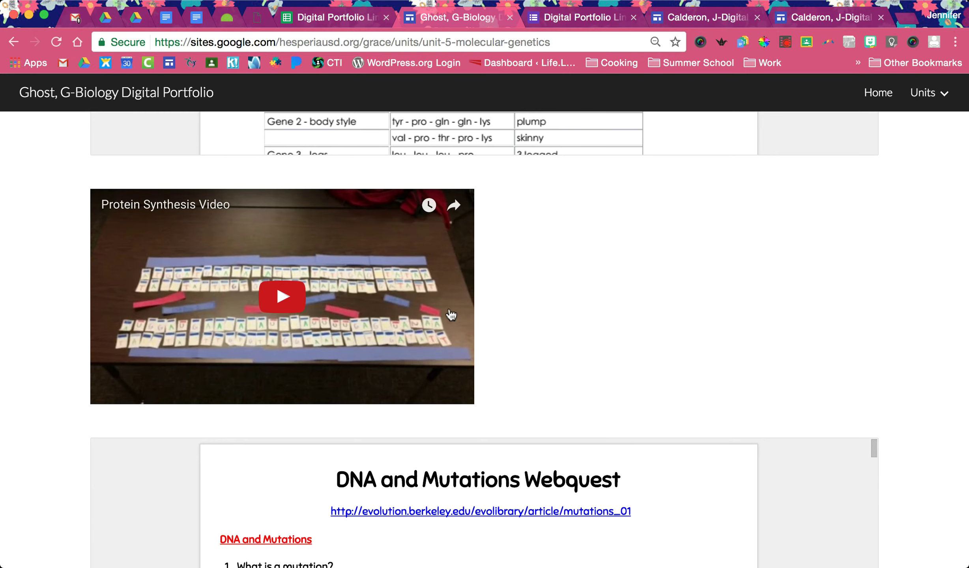
Go to the student portfolio's Unit 6: Mendelian Genetics page and view its Monohybrid and Dihybrid Punnett Squares document
scroll(599, 252, "up", 15)
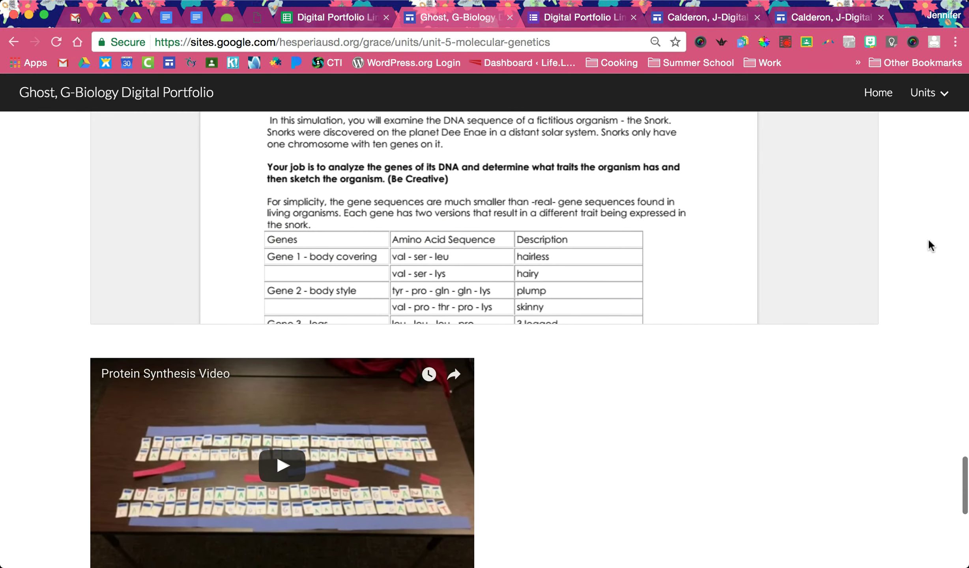
scroll(928, 237, "up", 20)
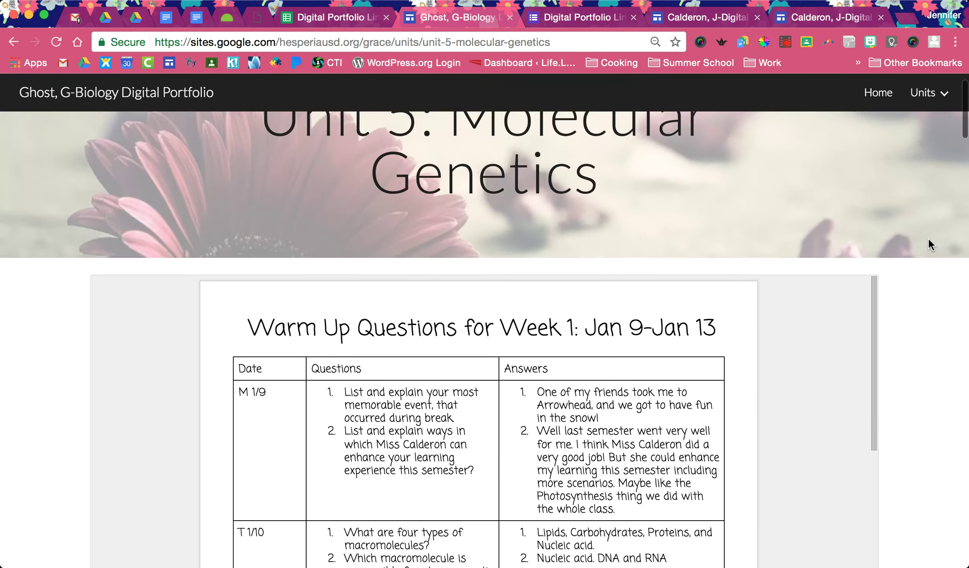
scroll(928, 237, "up", 3)
left_click(927, 92)
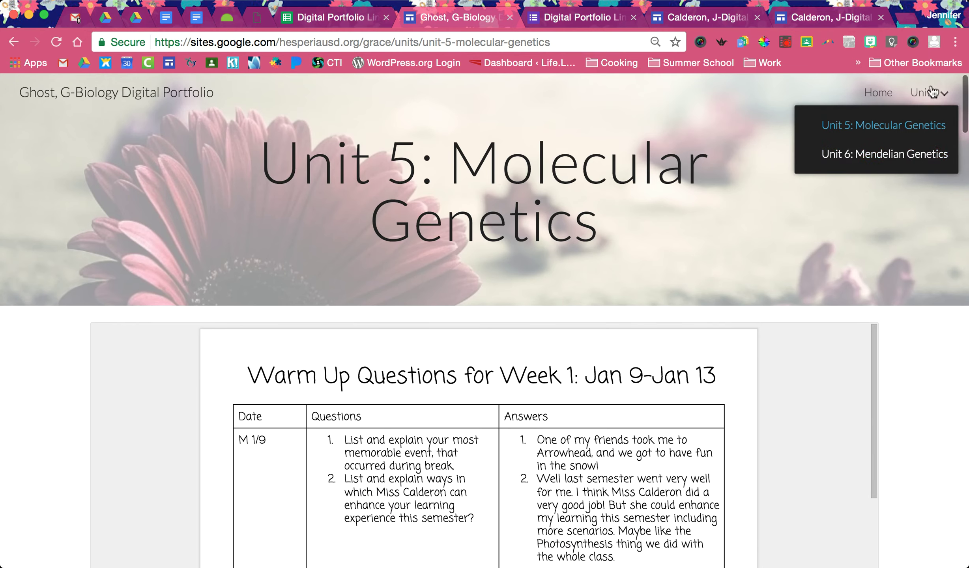
left_click(905, 155)
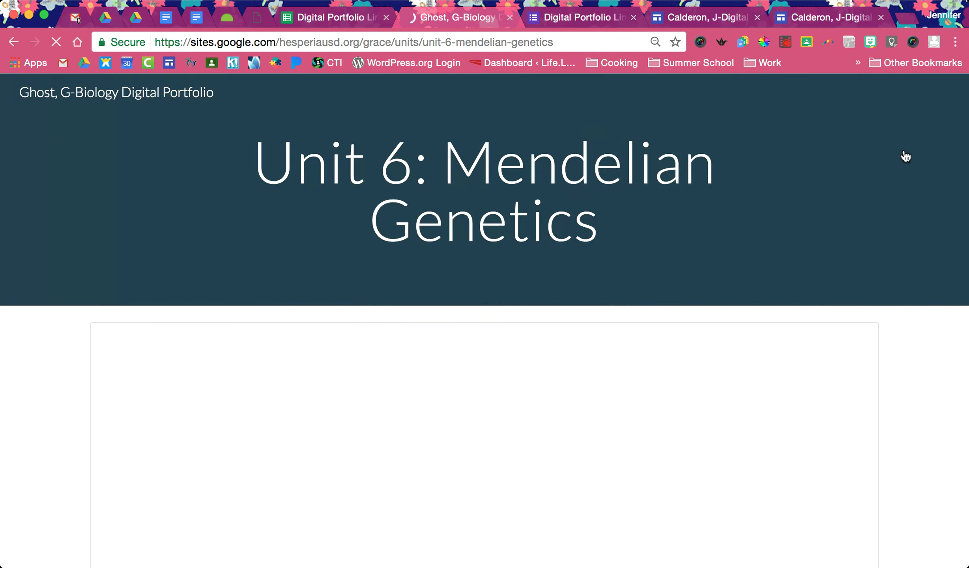
mouse_move(953, 94)
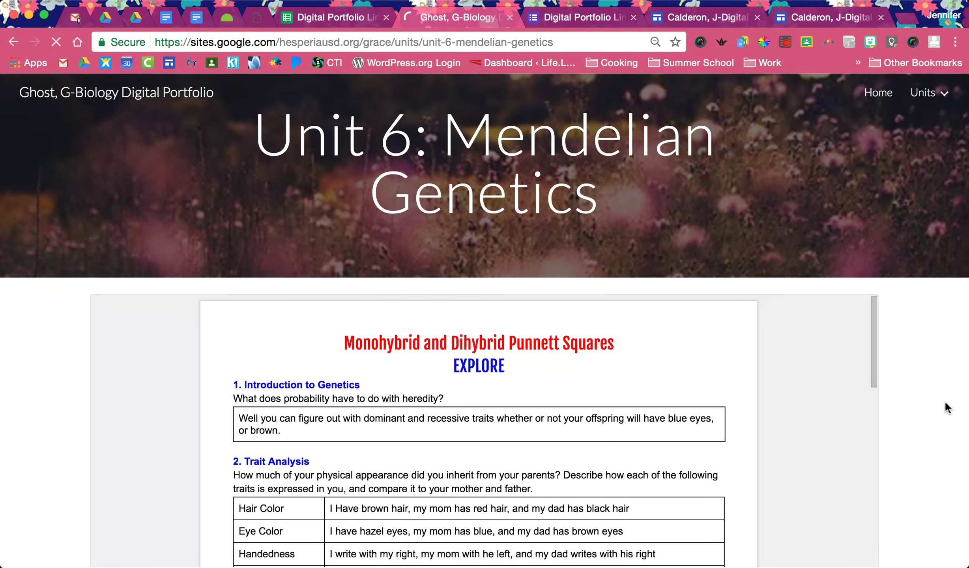
scroll(944, 401, "down", 2)
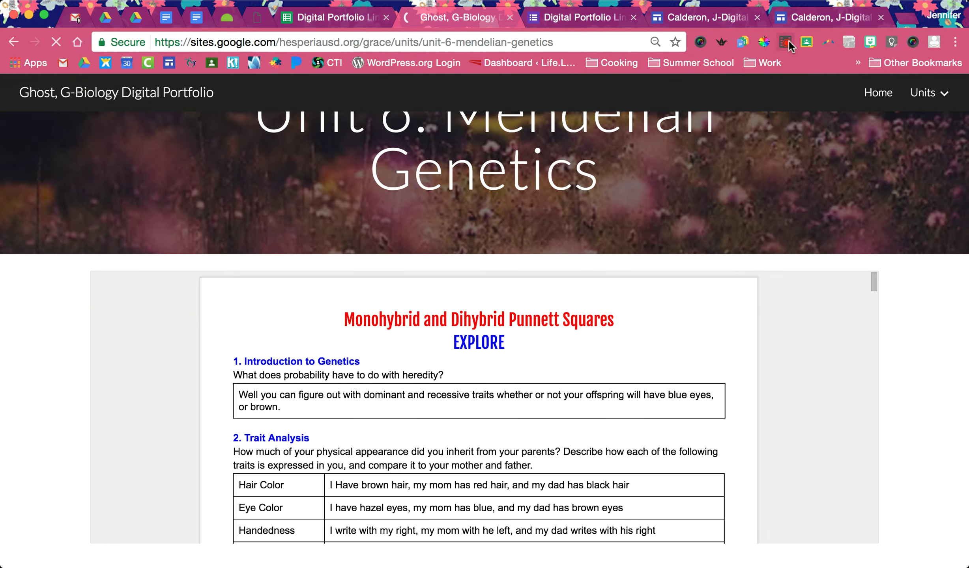